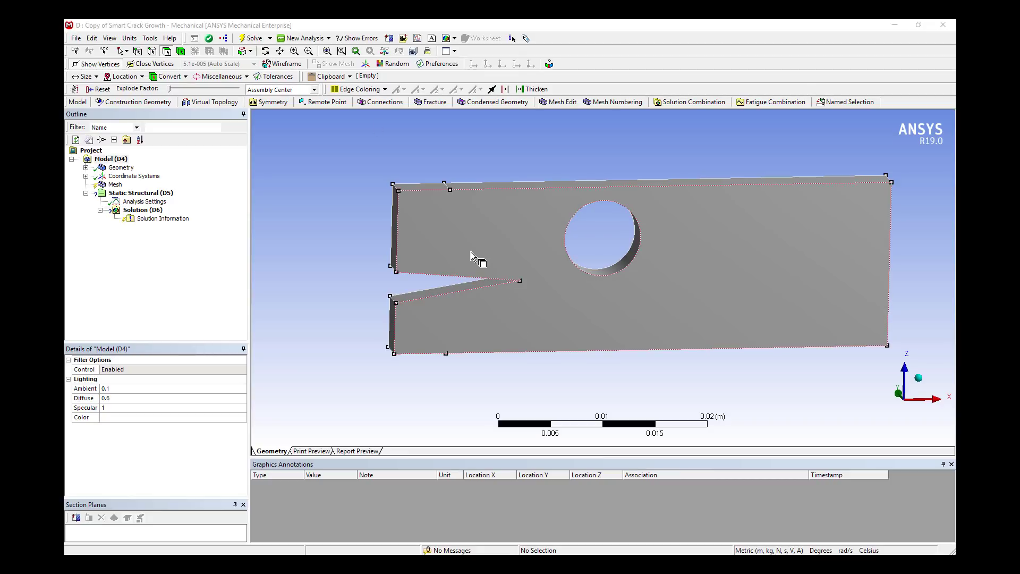
Orbit the plate and inspect SYS-3\Solid: a flexible body assigned Structural Steel.
{"action": "middle_click_drag", "start_coordinate": [471, 250], "coordinate": [565, 276]}
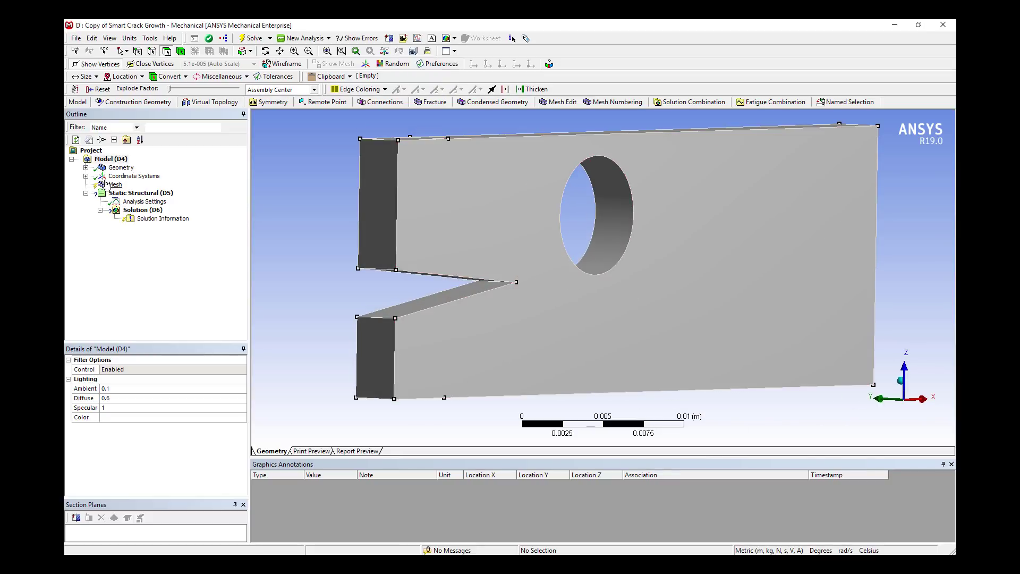
{"action": "left_click", "coordinate": [86, 167]}
{"action": "left_click", "coordinate": [138, 176]}
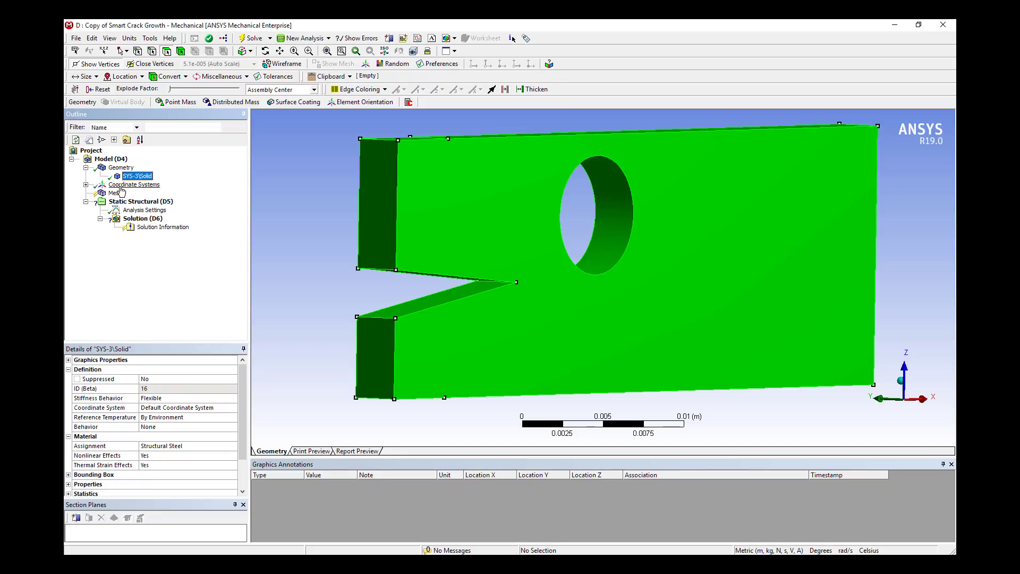
Generate the initial mesh of the notched plate.
{"action": "left_click", "coordinate": [115, 193]}
{"action": "right_click", "coordinate": [115, 194]}
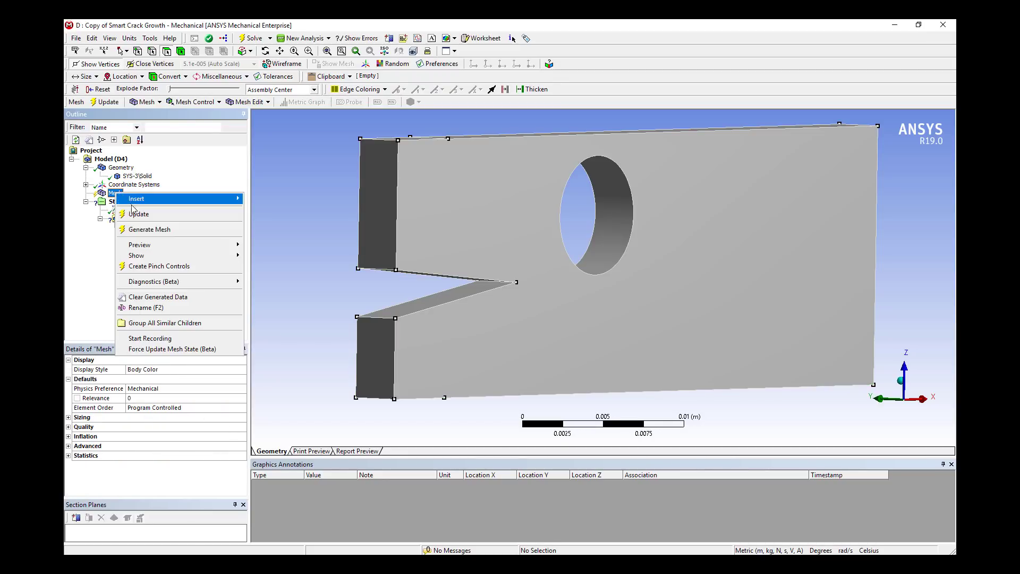
{"action": "left_click", "coordinate": [160, 228]}
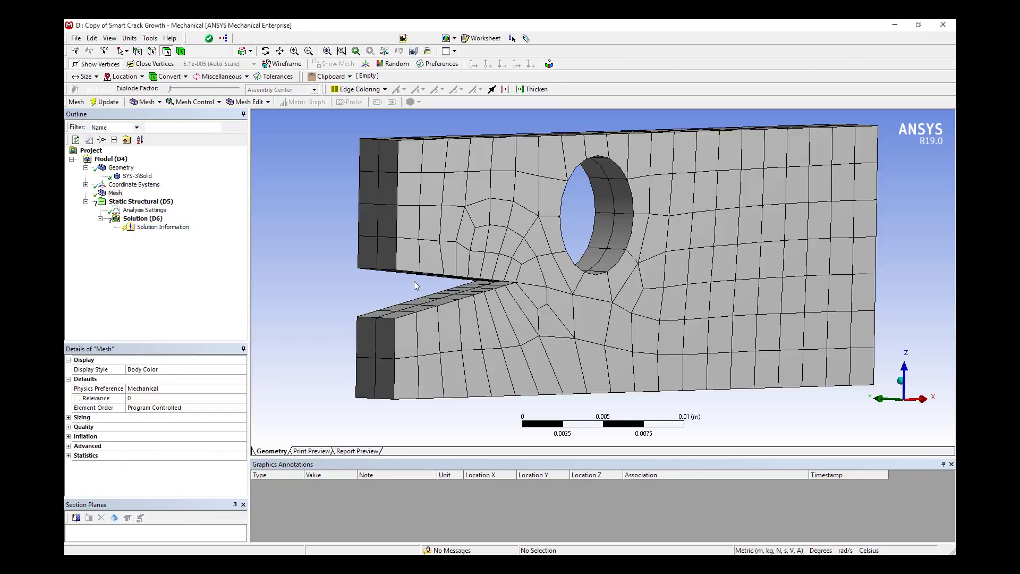
{"action": "scroll", "coordinate": [521, 302], "scroll_direction": "up", "scroll_amount": 5}
{"action": "middle_click_drag", "start_coordinate": [565, 260], "coordinate": [440, 228]}
Insert an Edge Sizing control on the crack-tip edge.
{"action": "left_click", "coordinate": [152, 51]}
{"action": "right_click", "coordinate": [519, 294]}
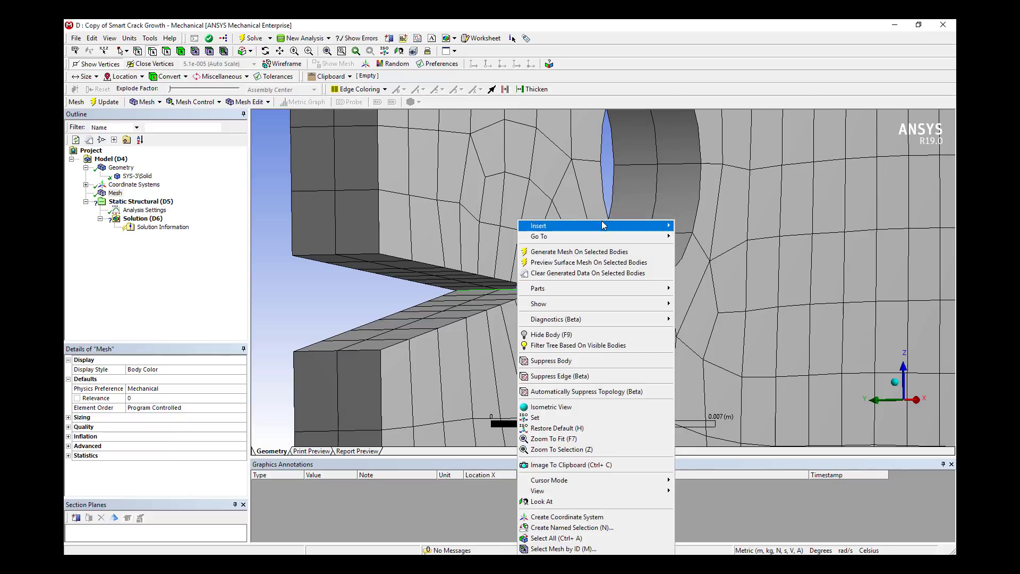
{"action": "mouse_move", "coordinate": [604, 228]}
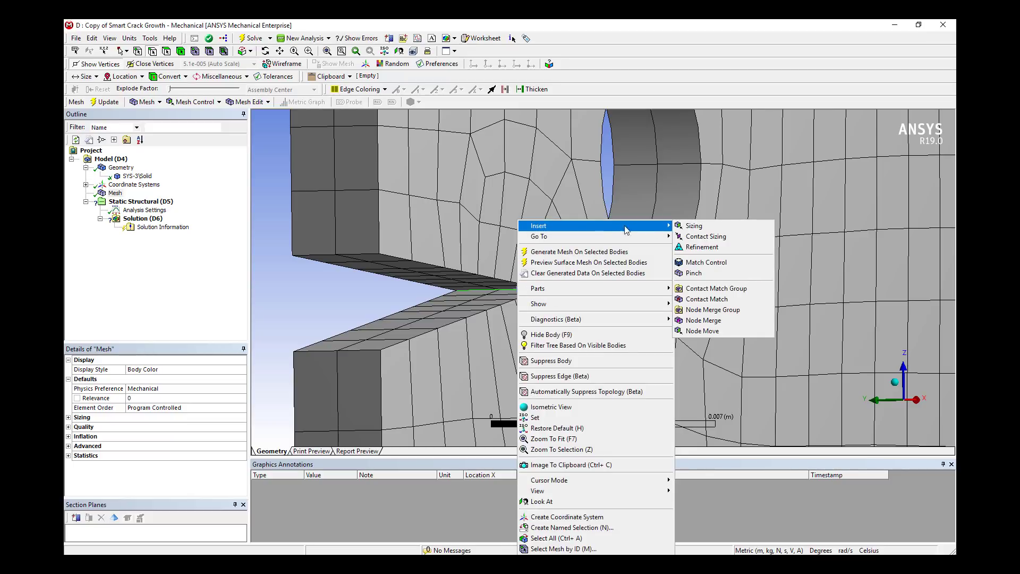
{"action": "left_click", "coordinate": [693, 226]}
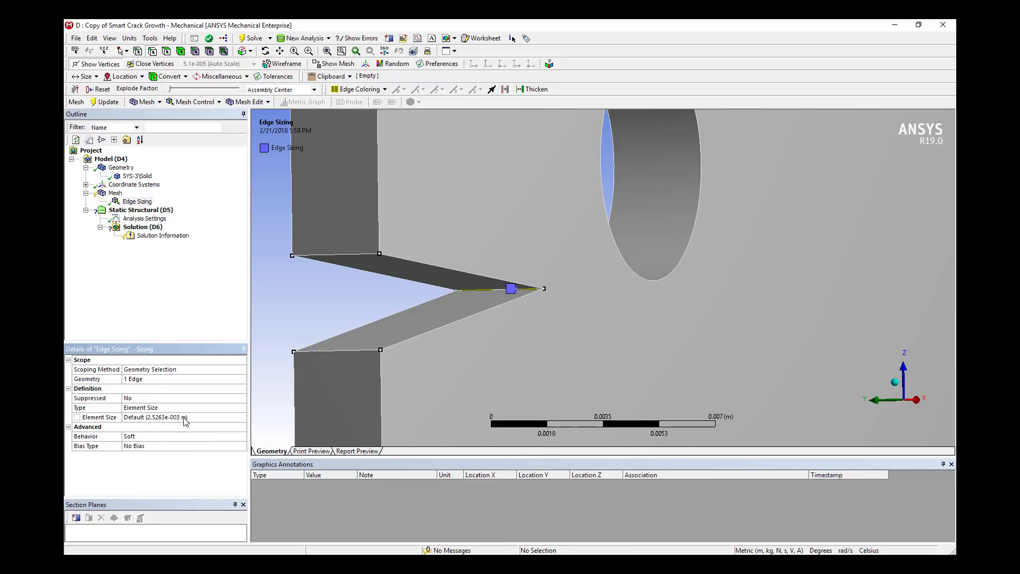
Set the edge sizing type to Number of Divisions with 10 divisions.
{"action": "left_click", "coordinate": [202, 407]}
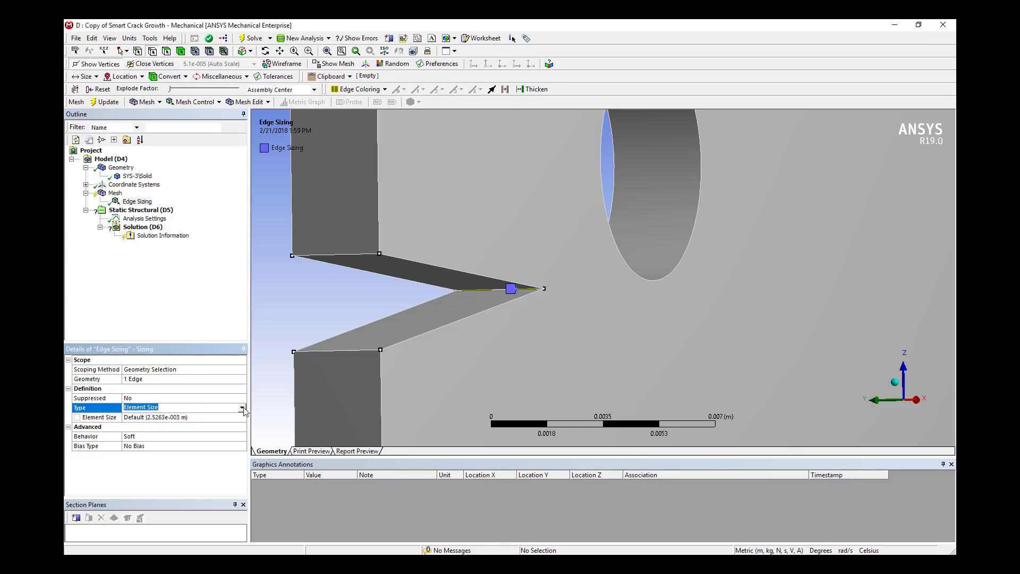
{"action": "left_click", "coordinate": [242, 409]}
{"action": "left_click", "coordinate": [224, 422]}
{"action": "left_click", "coordinate": [207, 420]}
{"action": "type", "text": "0"}
{"action": "key", "text": "Return"}
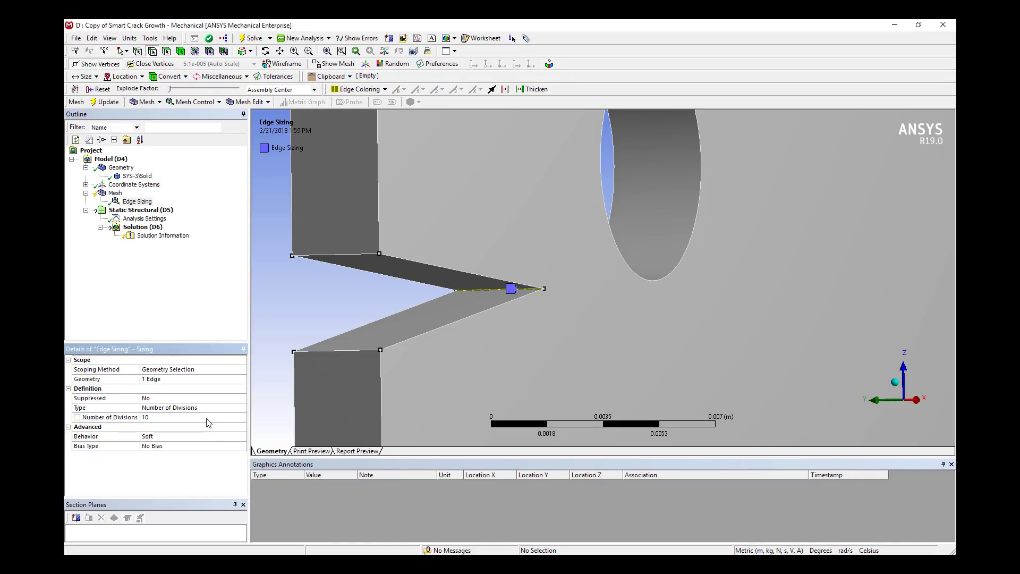
{"action": "scroll", "coordinate": [528, 199], "scroll_direction": "up", "scroll_amount": 2}
{"action": "scroll", "coordinate": [527, 200], "scroll_direction": "up", "scroll_amount": 1}
{"action": "left_click", "coordinate": [115, 193]}
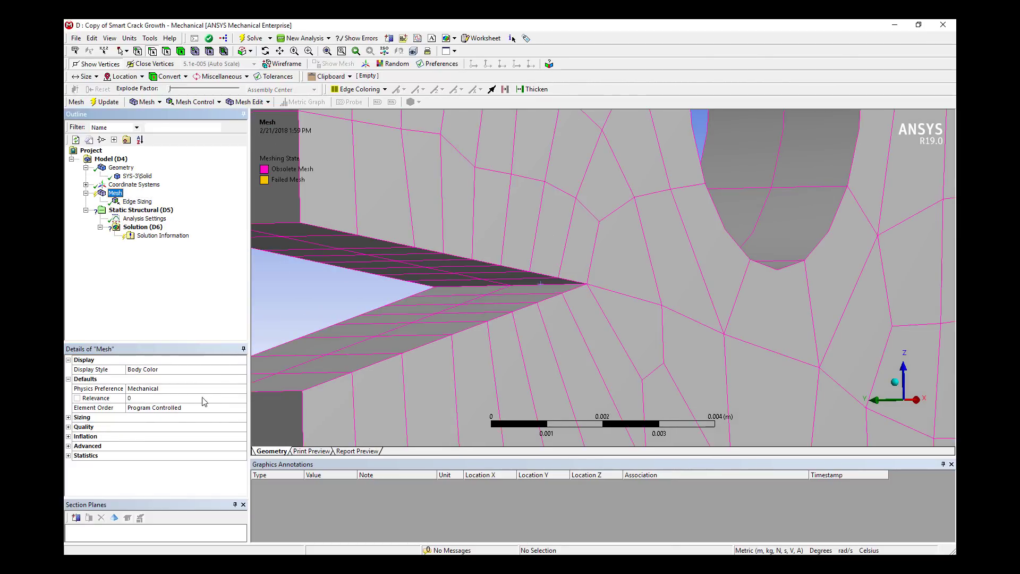
Set the global mesh Size Function to Curvature.
{"action": "left_click", "coordinate": [68, 417]}
{"action": "left_click", "coordinate": [194, 428]}
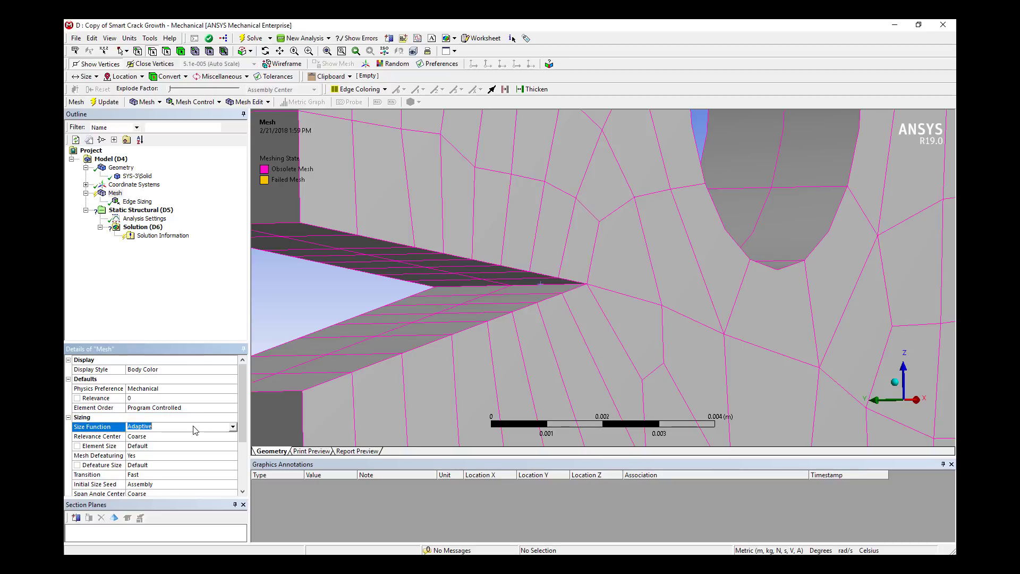
{"action": "left_click", "coordinate": [234, 427]}
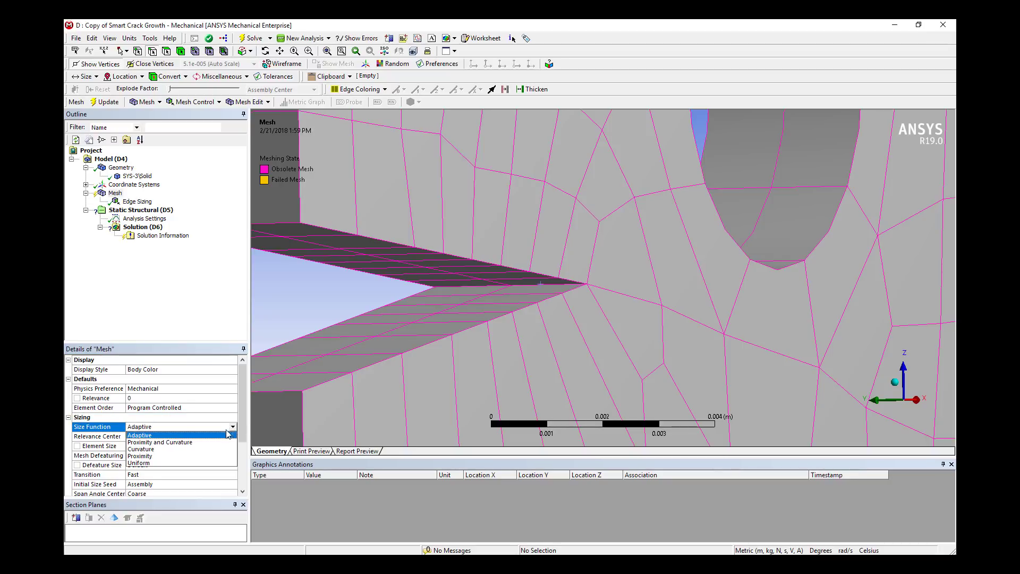
{"action": "left_click", "coordinate": [183, 454]}
Regenerate the mesh and inspect the refinement around the crack tip.
{"action": "right_click", "coordinate": [115, 193]}
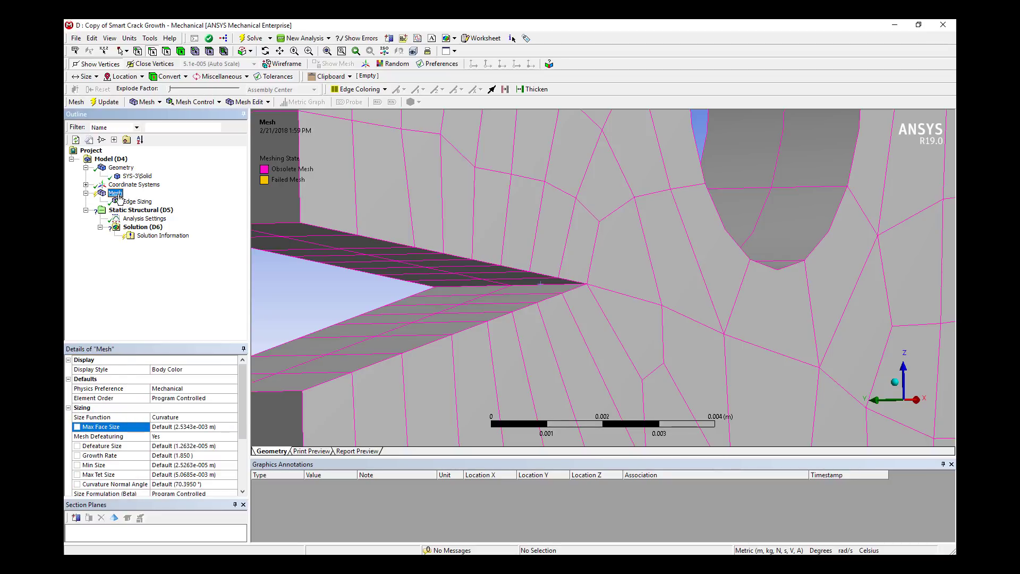
{"action": "left_click", "coordinate": [155, 231]}
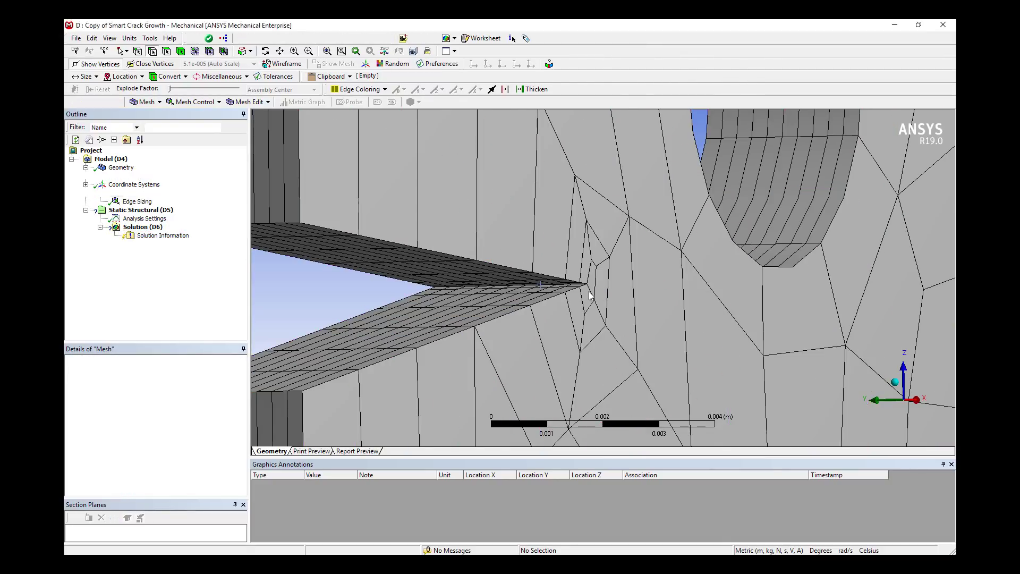
{"action": "middle_click_drag", "start_coordinate": [587, 288], "coordinate": [517, 266]}
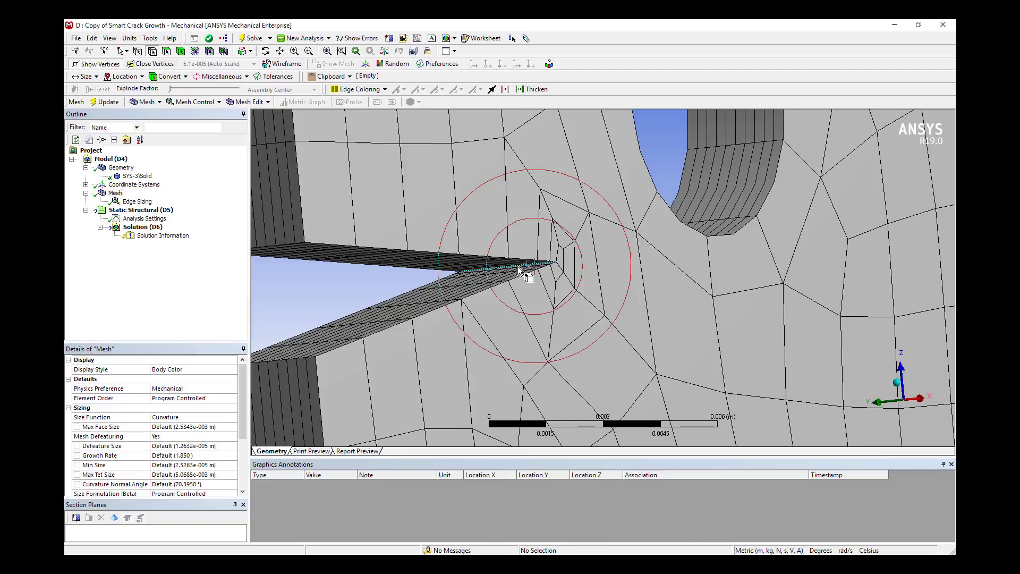
{"action": "right_click", "coordinate": [114, 193]}
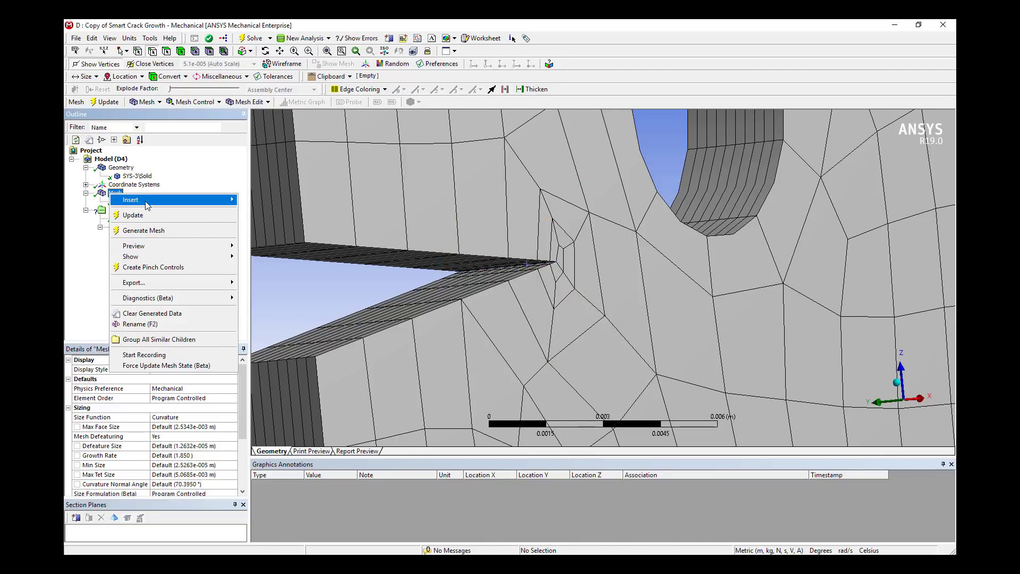
Add a mesh Method scoped to the plate body, set to Tetrahedrons.
{"action": "mouse_move", "coordinate": [148, 206]}
{"action": "left_click", "coordinate": [280, 199]}
{"action": "left_click", "coordinate": [421, 280]}
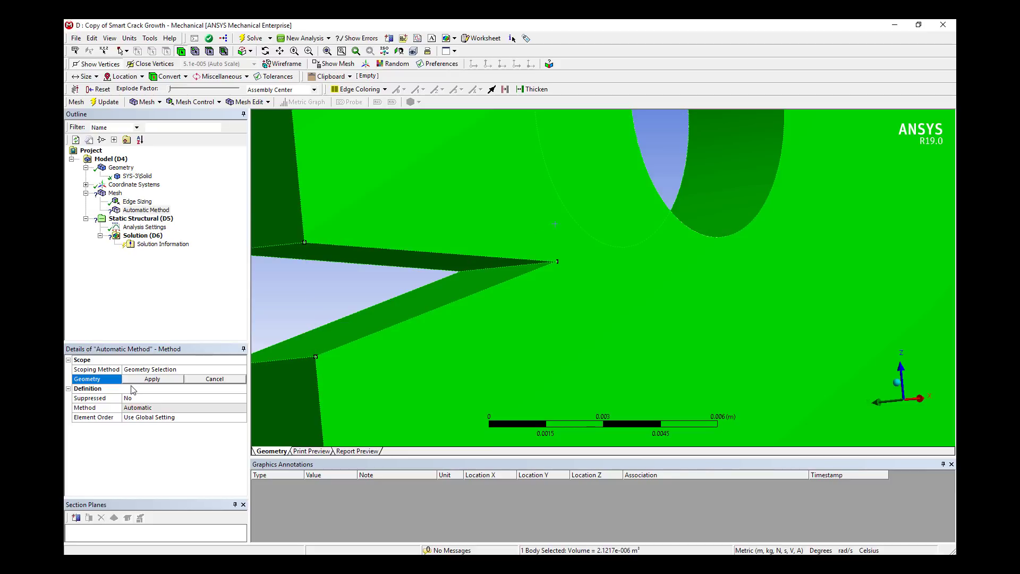
{"action": "left_click", "coordinate": [152, 379]}
{"action": "left_click", "coordinate": [240, 408]}
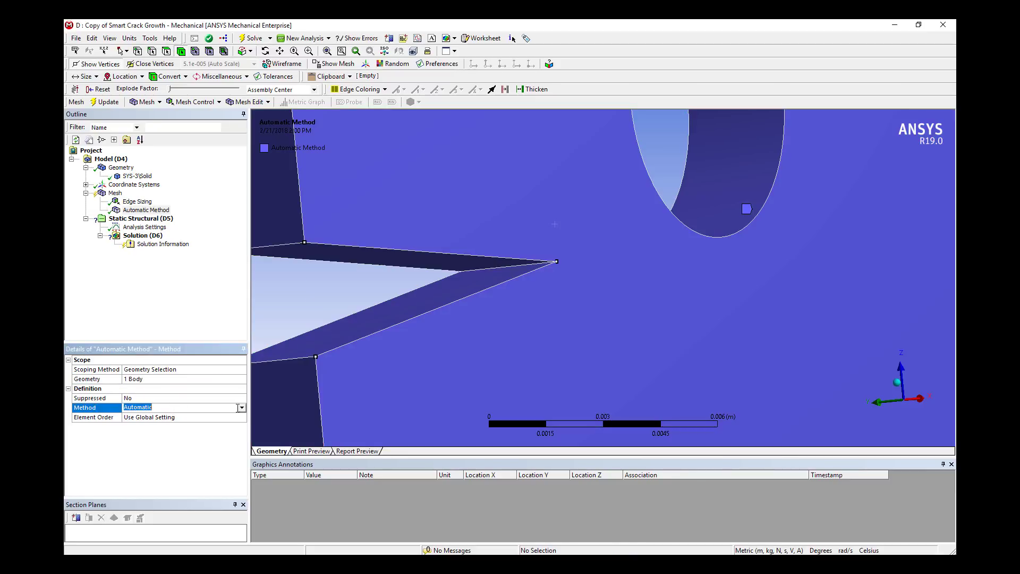
{"action": "left_click", "coordinate": [242, 408]}
{"action": "left_click", "coordinate": [179, 423]}
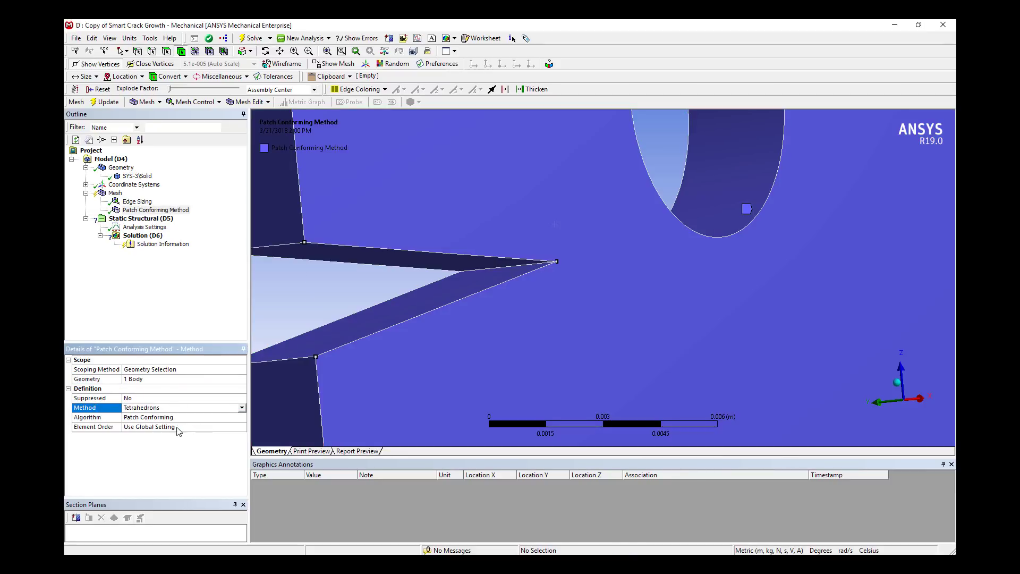
Regenerate the mesh with tetrahedral elements and inspect it around the hole.
{"action": "left_click", "coordinate": [137, 201]}
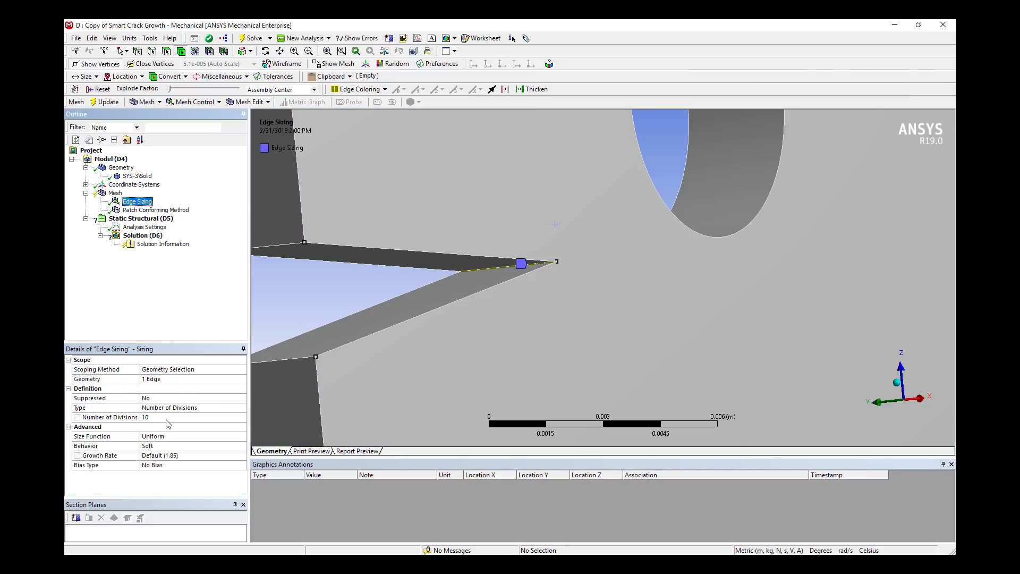
{"action": "left_click", "coordinate": [114, 193]}
{"action": "right_click", "coordinate": [117, 194]}
{"action": "left_click", "coordinate": [153, 230]}
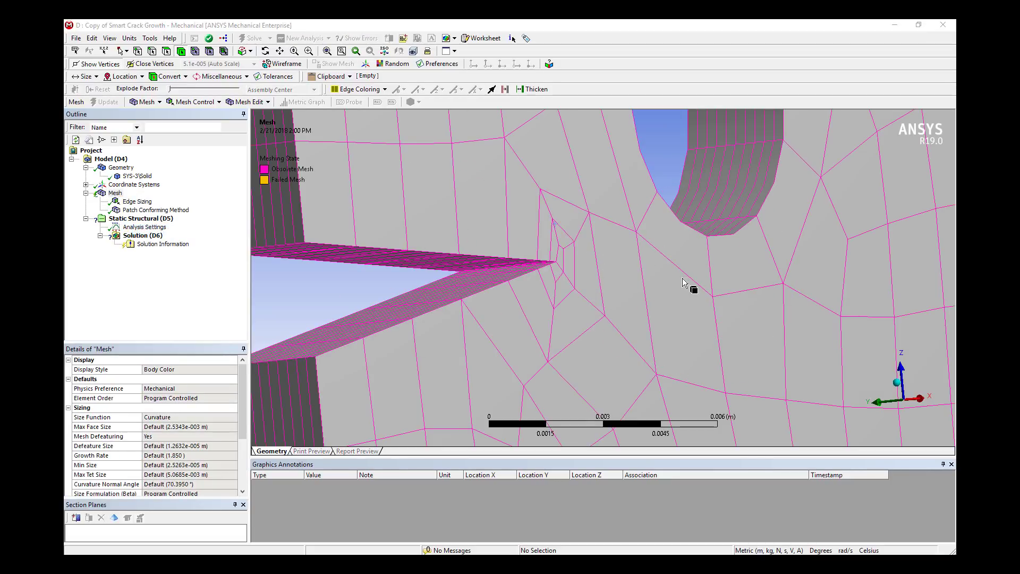
{"action": "mouse_move", "coordinate": [617, 273]}
{"action": "middle_mouse_down"}
{"action": "mouse_move", "coordinate": [576, 278]}
{"action": "mouse_move", "coordinate": [566, 317]}
{"action": "mouse_move", "coordinate": [566, 308]}
{"action": "middle_mouse_up"}
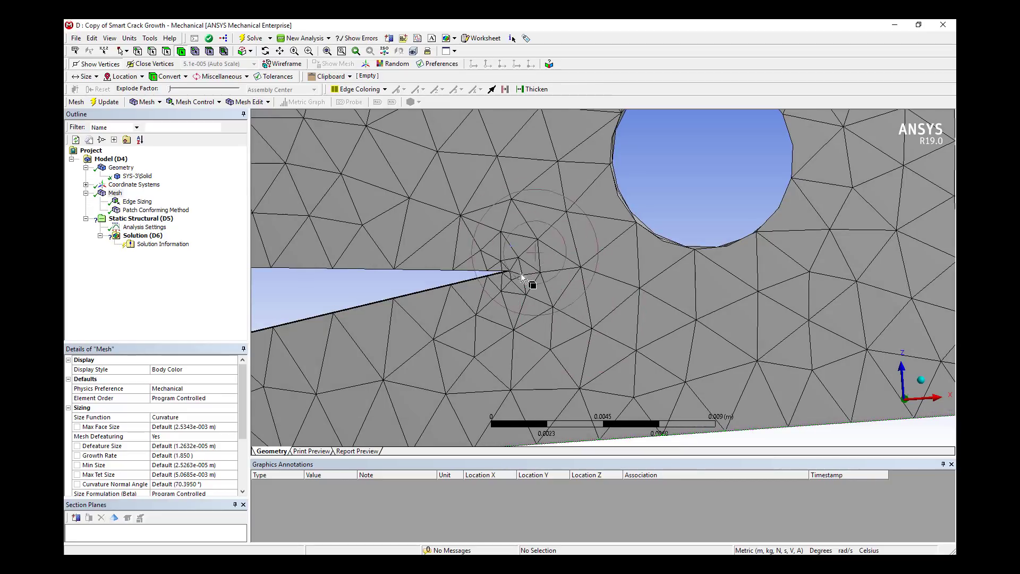
{"action": "middle_click_drag", "start_coordinate": [545, 263], "coordinate": [643, 269]}
Change the crack-tip edge sizing type to Sphere of Influence.
{"action": "left_click", "coordinate": [137, 201]}
{"action": "left_click", "coordinate": [245, 409]}
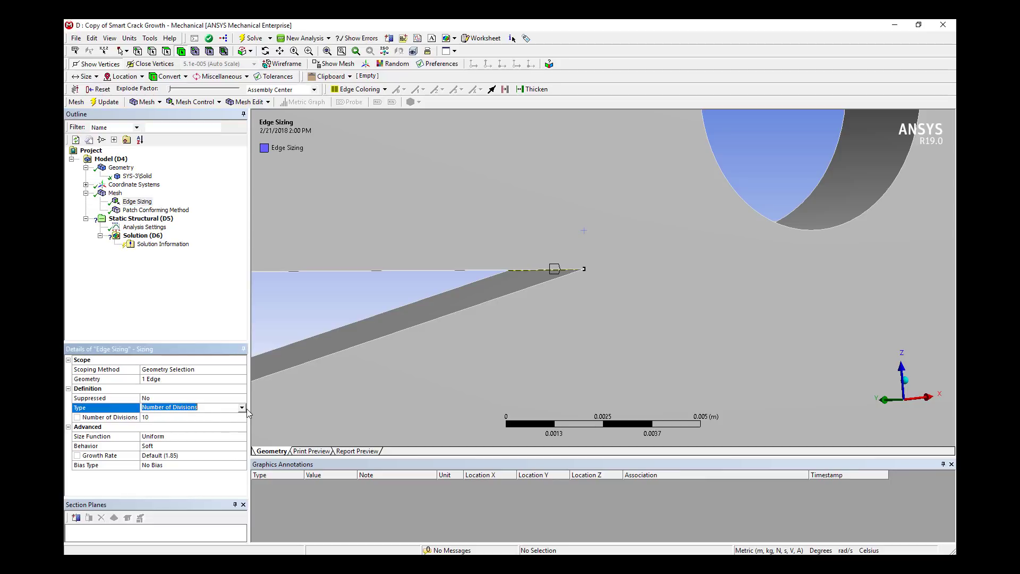
{"action": "left_click", "coordinate": [243, 408]}
{"action": "left_click", "coordinate": [213, 431]}
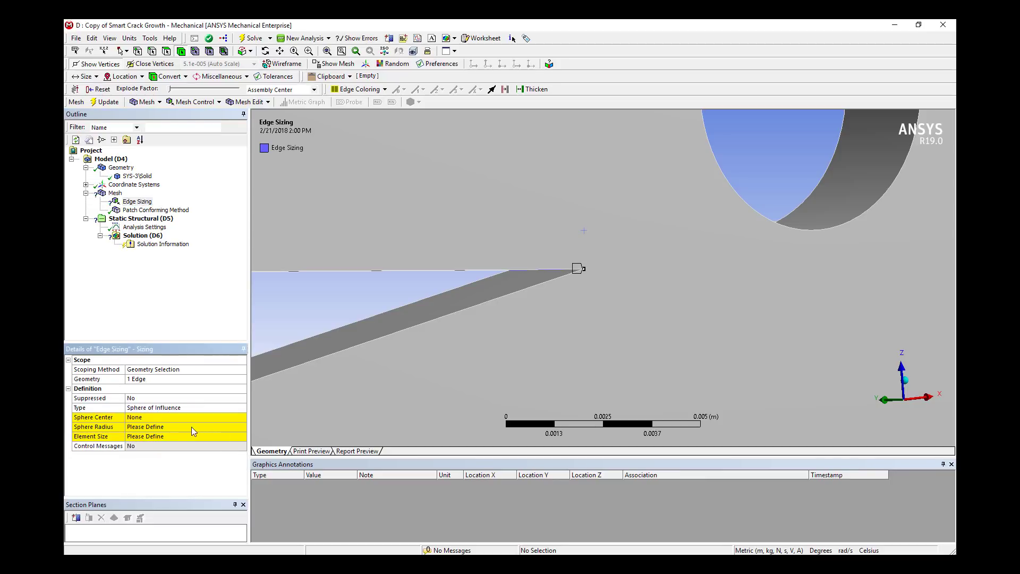
{"action": "left_click", "coordinate": [186, 426]}
{"action": "middle_click_drag", "start_coordinate": [255, 393], "coordinate": [269, 376]}
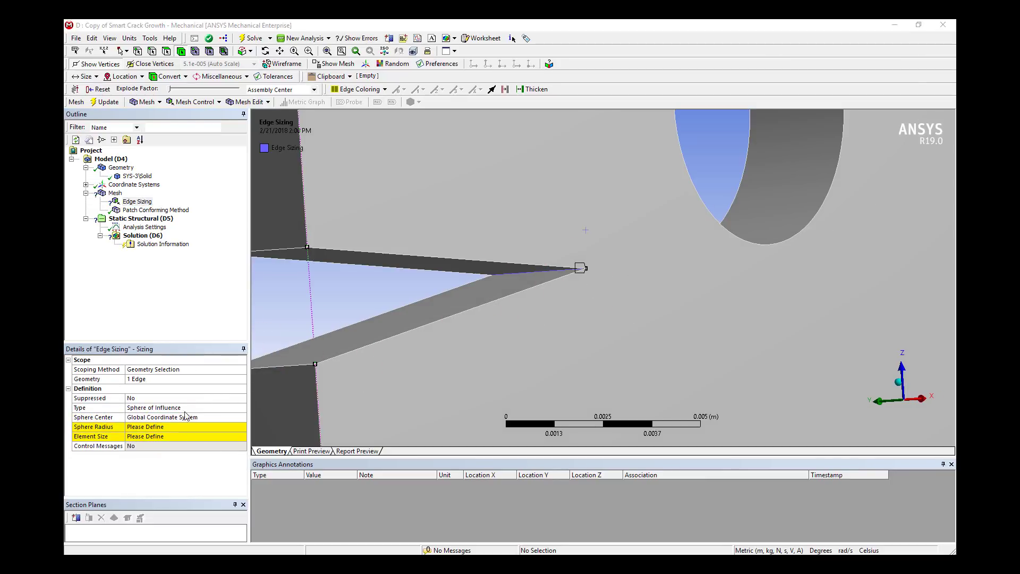
{"action": "middle_click_drag", "start_coordinate": [647, 290], "coordinate": [532, 263]}
Insert a coordinate system with its origin on the crack-tip edge (Y 1.5e-003 m).
{"action": "left_click", "coordinate": [134, 185]}
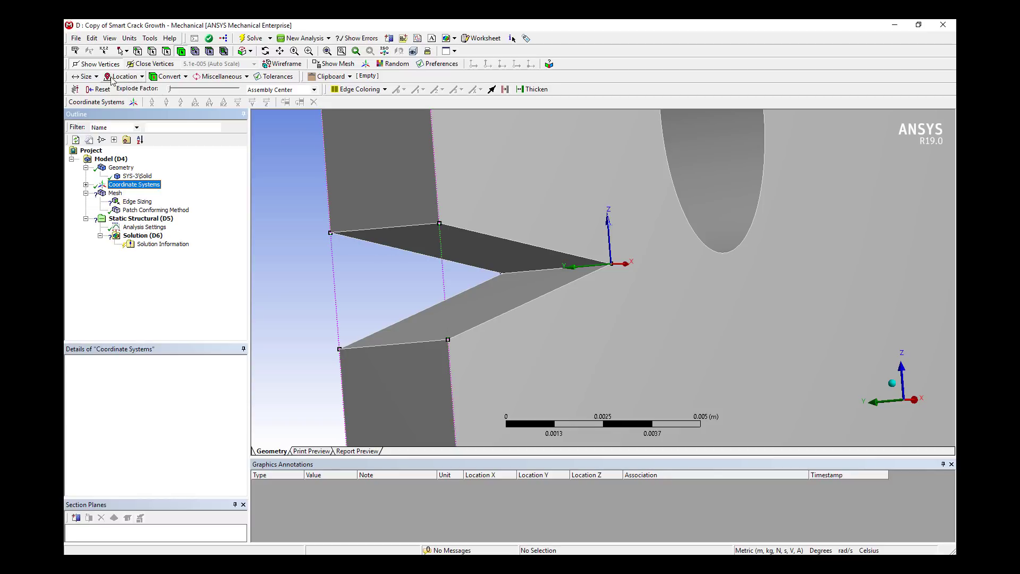
{"action": "left_click", "coordinate": [133, 102]}
{"action": "left_click", "coordinate": [180, 428]}
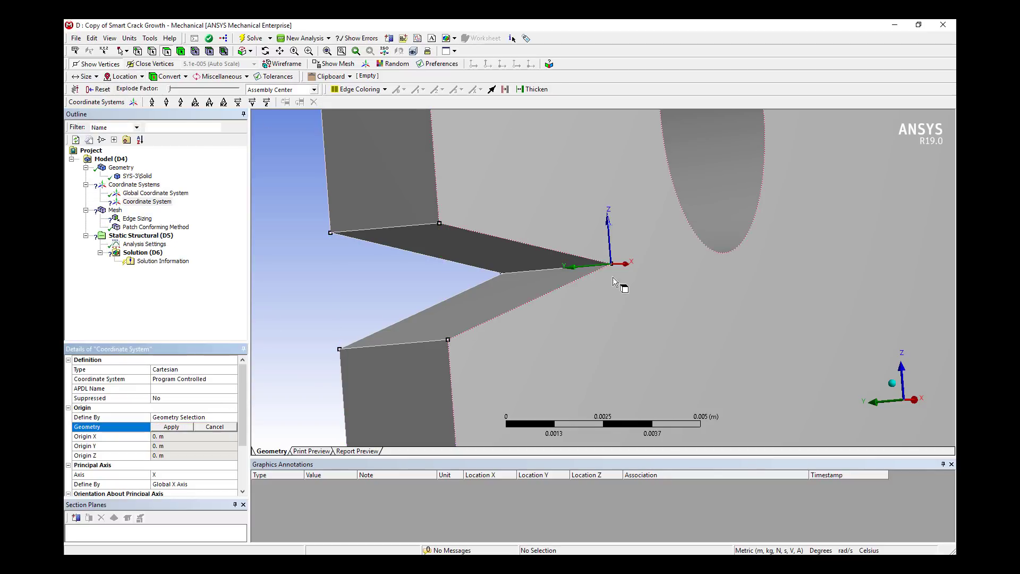
{"action": "left_click", "coordinate": [539, 274]}
{"action": "left_click", "coordinate": [173, 428]}
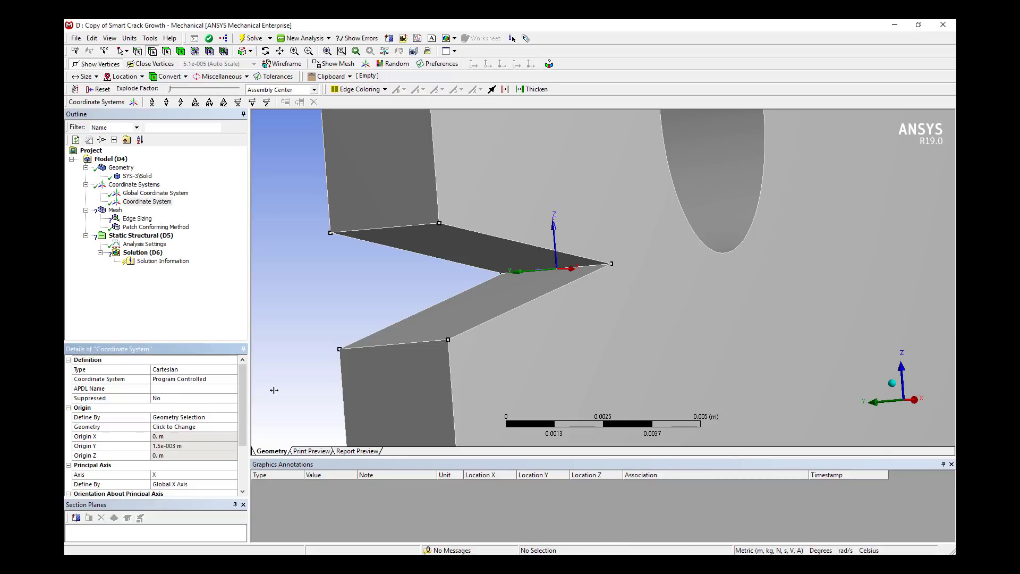
{"action": "middle_click_drag", "start_coordinate": [486, 302], "coordinate": [527, 279]}
Centre the edge sizing sphere on the new crack-tip coordinate system.
{"action": "left_click", "coordinate": [147, 223]}
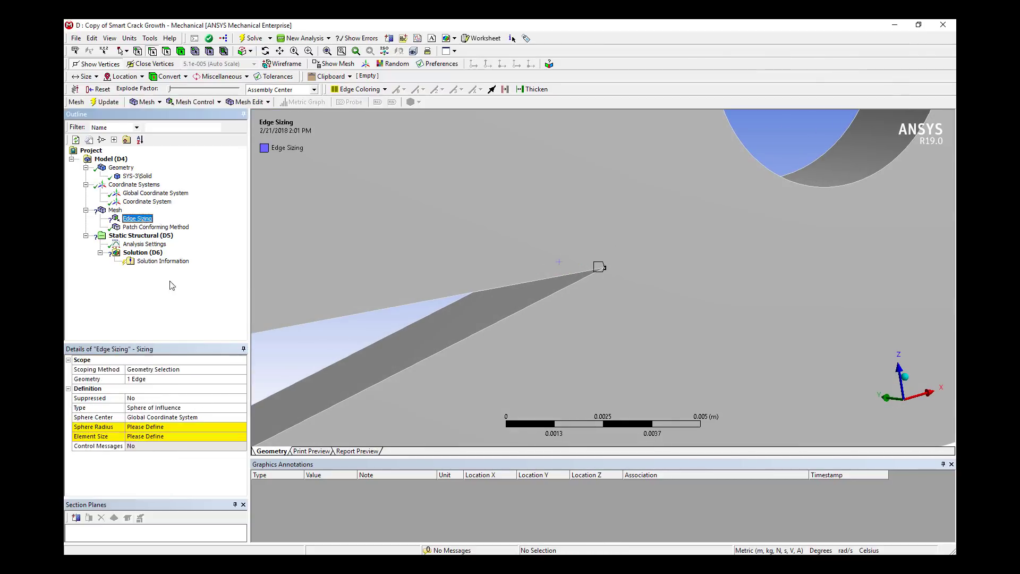
{"action": "left_click", "coordinate": [230, 419]}
{"action": "left_click", "coordinate": [241, 419]}
{"action": "left_click", "coordinate": [202, 436]}
Set the sphere radius to 2.e-003 m after trying 0.01 and 0.001.
{"action": "left_click", "coordinate": [202, 428]}
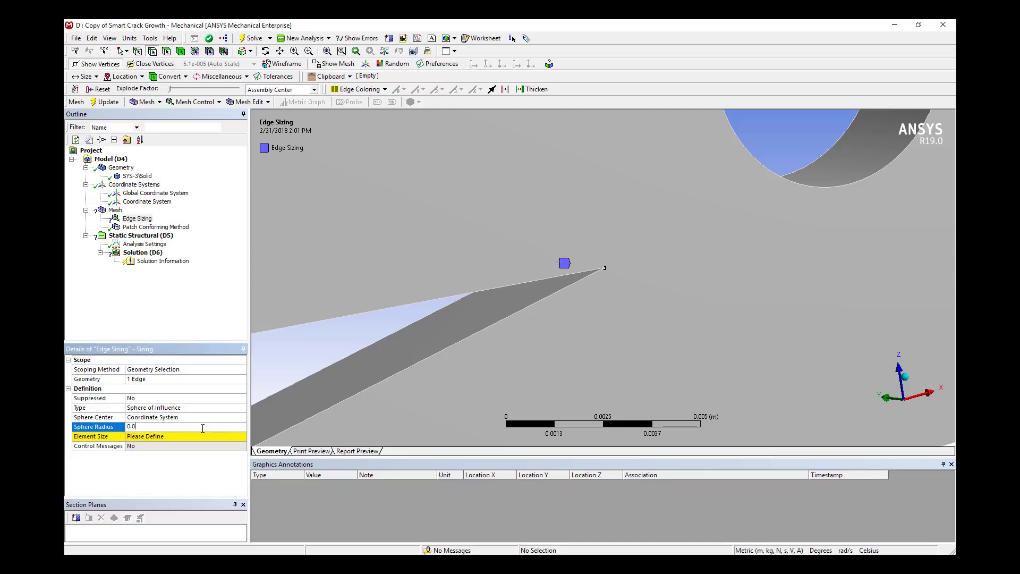
{"action": "type", "text": "0.01"}
{"action": "key", "text": "Return"}
{"action": "left_click", "coordinate": [201, 425]}
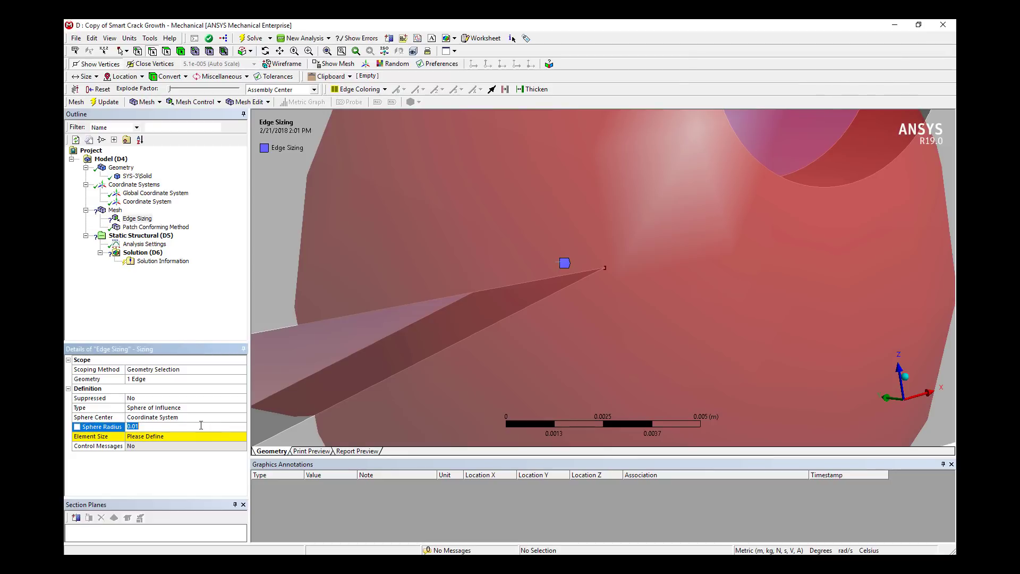
{"action": "type", "text": "0.001"}
{"action": "key", "text": "Return"}
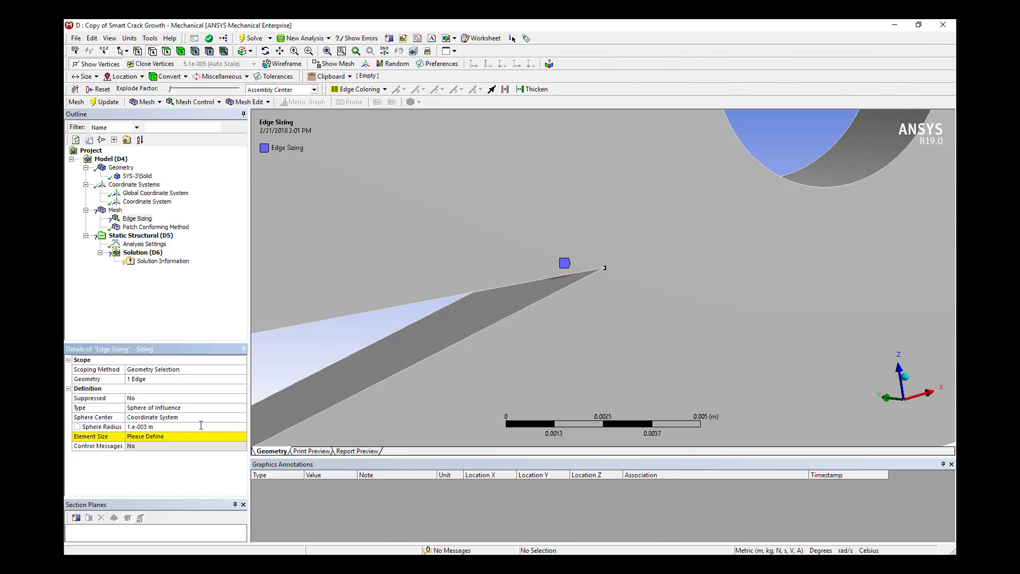
{"action": "middle_click_drag", "start_coordinate": [318, 394], "coordinate": [237, 374]}
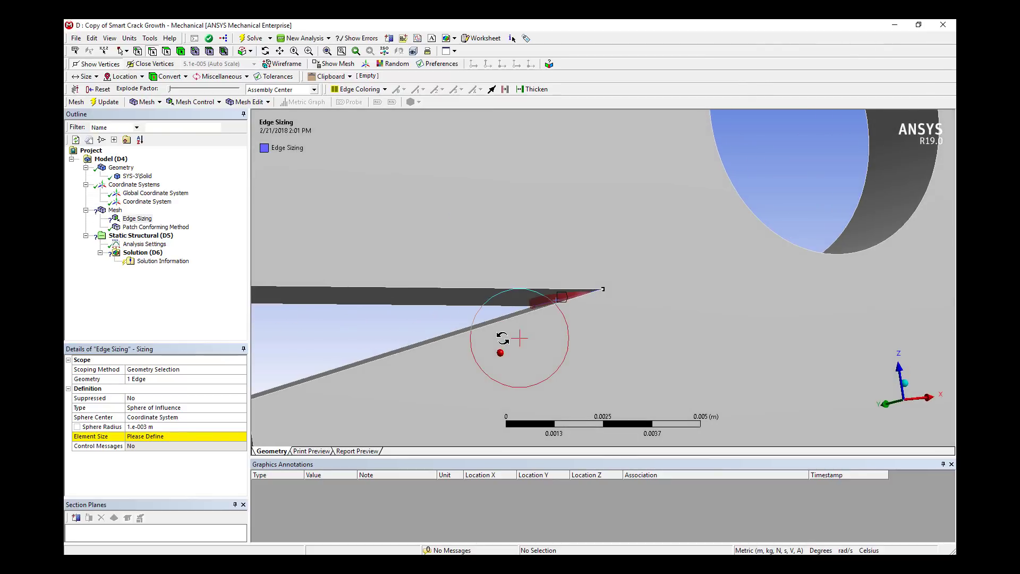
{"action": "left_click", "coordinate": [175, 426]}
{"action": "left_click", "coordinate": [175, 426]}
{"action": "type", "text": "2"}
{"action": "key", "text": "Return"}
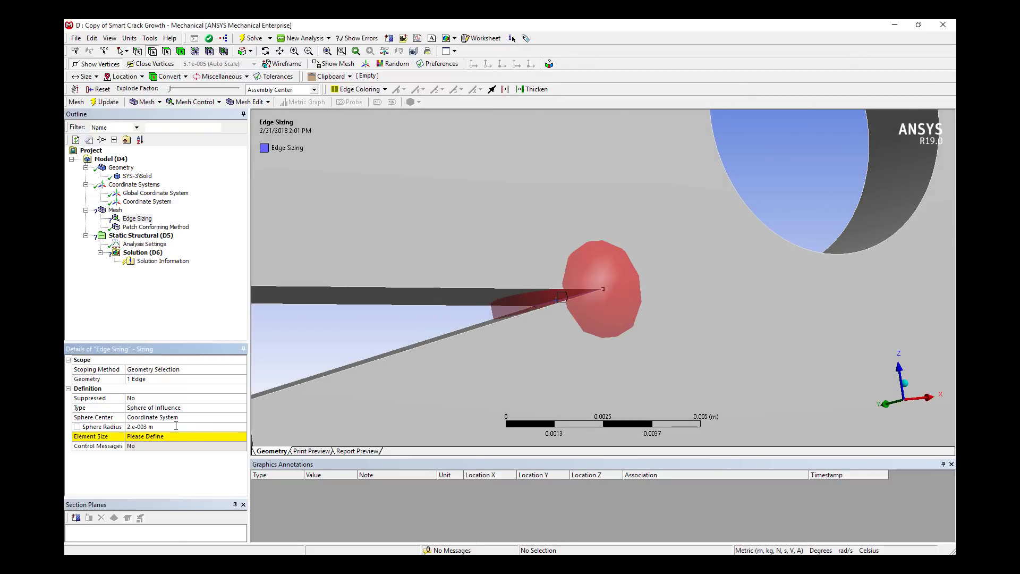
{"action": "middle_click_drag", "start_coordinate": [404, 425], "coordinate": [538, 278]}
Set the edge sizing element size to 2.5e-004 m, correcting an initial 0.0005.
{"action": "left_click", "coordinate": [173, 436]}
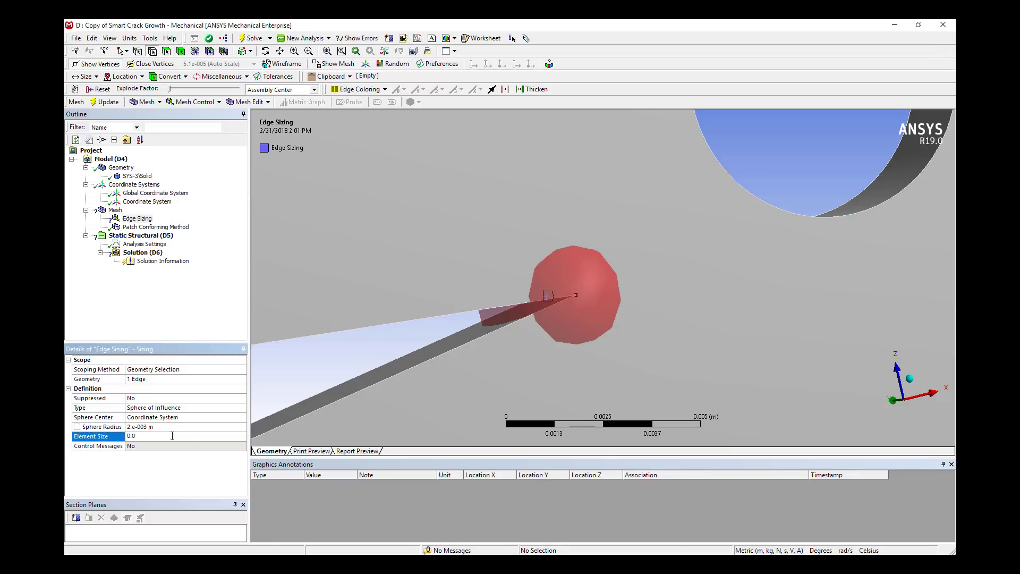
{"action": "type", "text": "0.0005"}
{"action": "key", "text": "Return"}
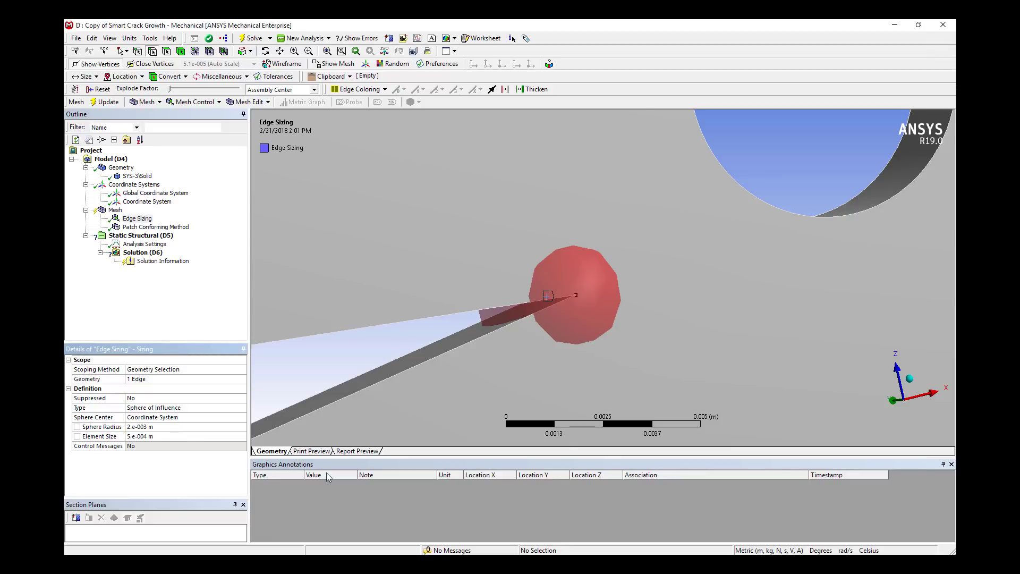
{"action": "middle_click_drag", "start_coordinate": [601, 314], "coordinate": [562, 289]}
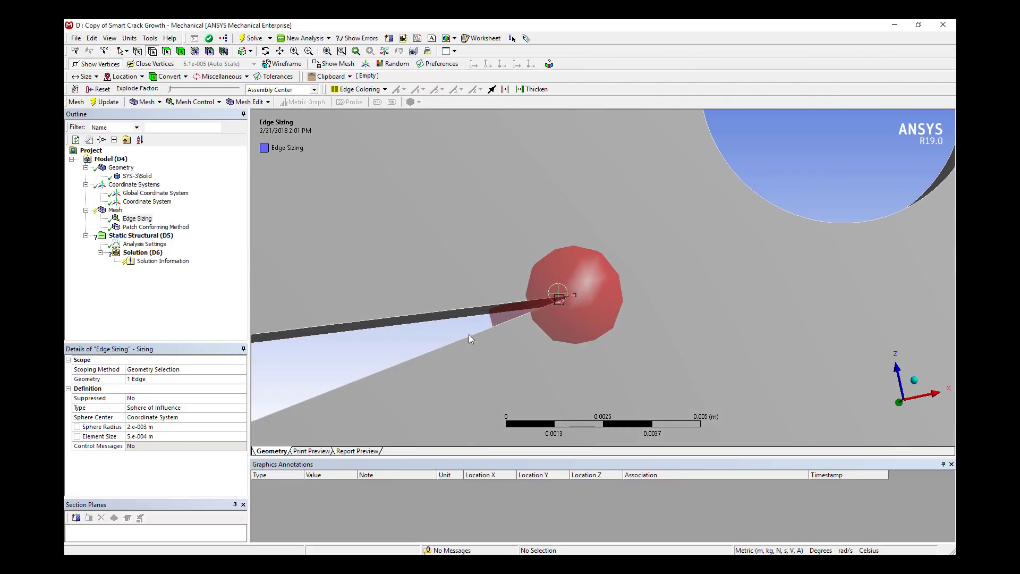
{"action": "left_click", "coordinate": [179, 437]}
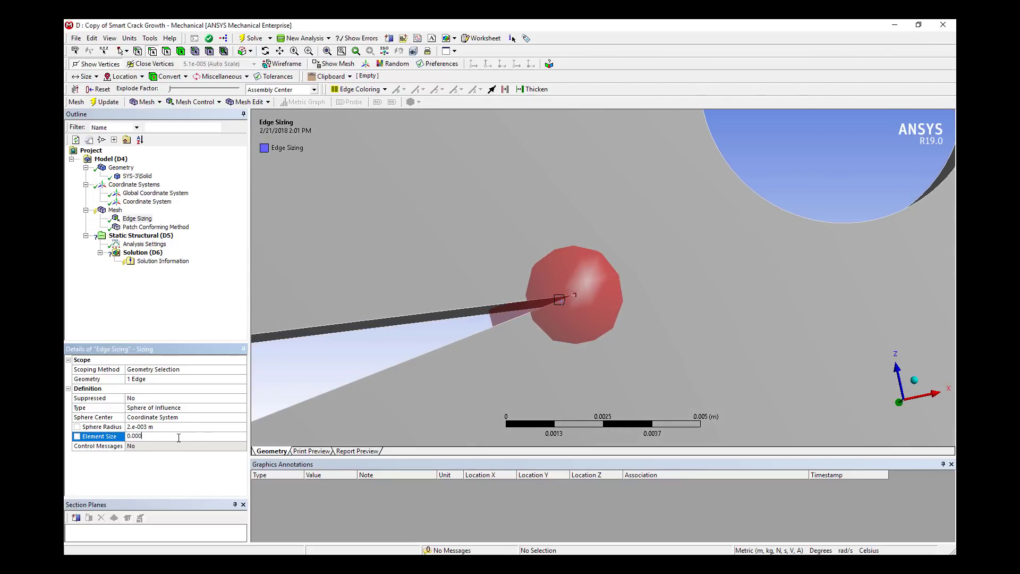
{"action": "type", "text": "25"}
{"action": "key", "text": "Return"}
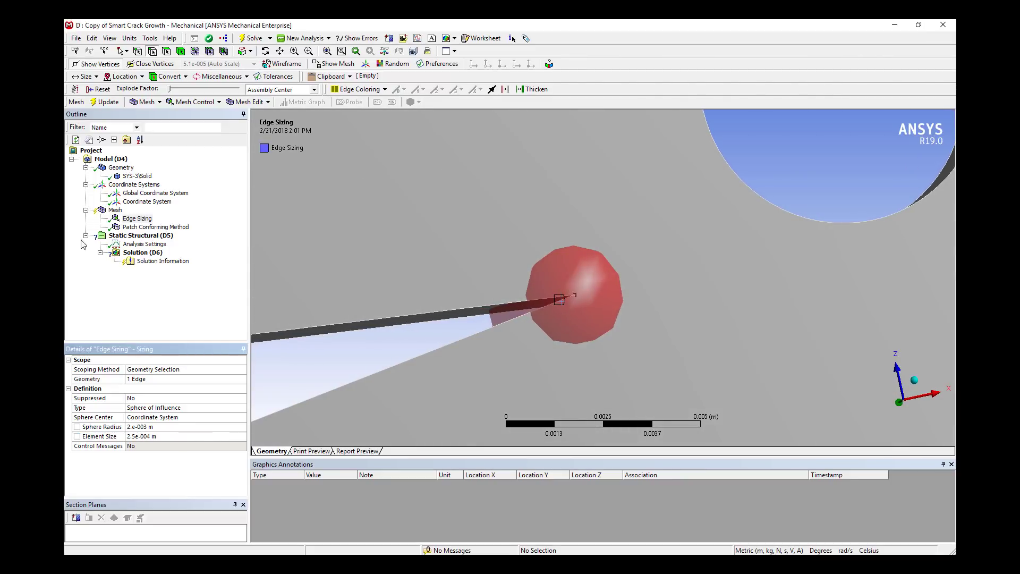
Update the mesh and inspect the dense tetrahedra within the crack-tip sphere.
{"action": "right_click", "coordinate": [115, 210]}
{"action": "left_click", "coordinate": [148, 247]}
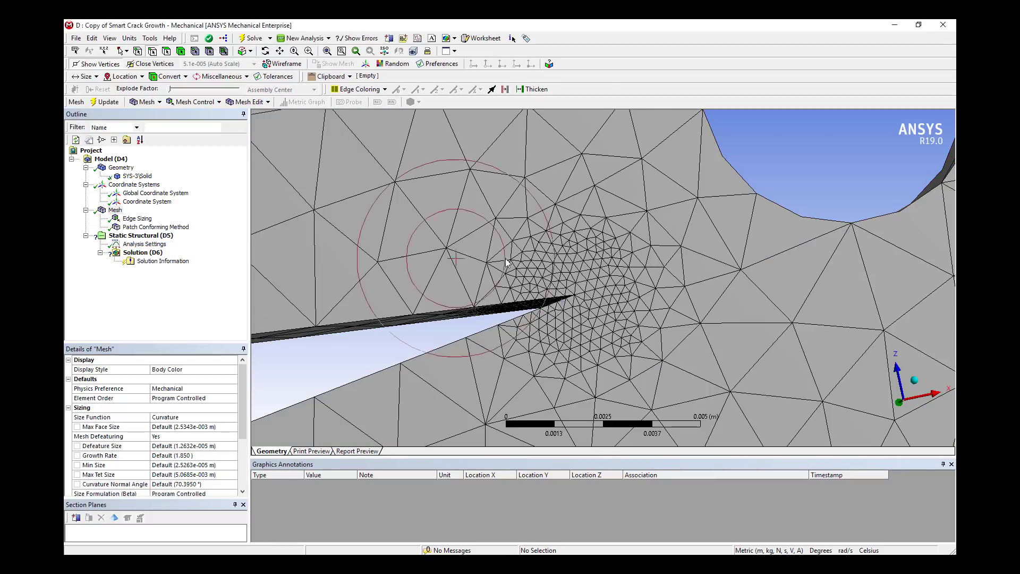
{"action": "scroll", "coordinate": [666, 385], "scroll_direction": "down", "scroll_amount": 3}
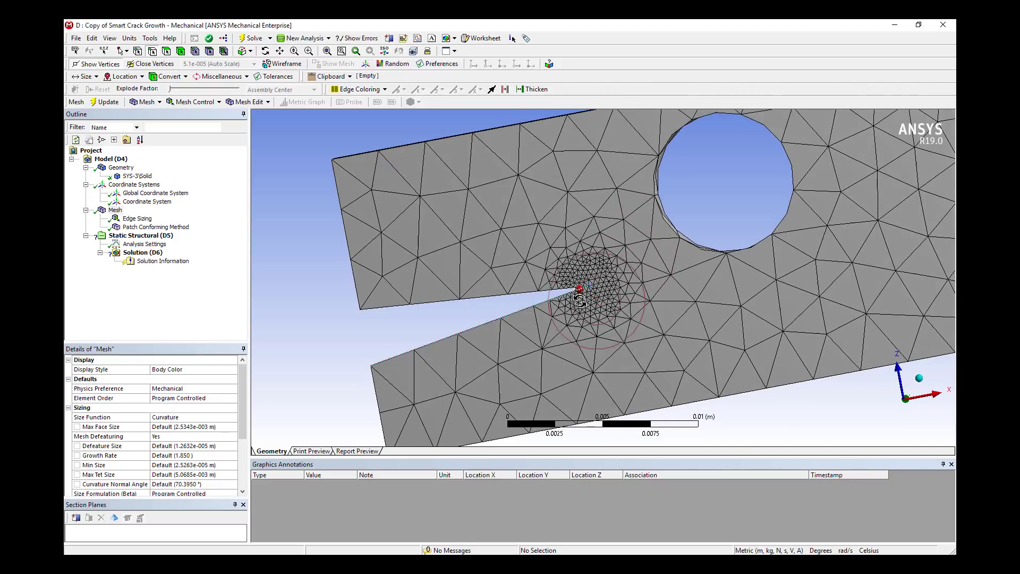
{"action": "scroll", "coordinate": [595, 281], "scroll_direction": "up", "scroll_amount": 1}
{"action": "middle_click_drag", "start_coordinate": [591, 271], "coordinate": [308, 268]}
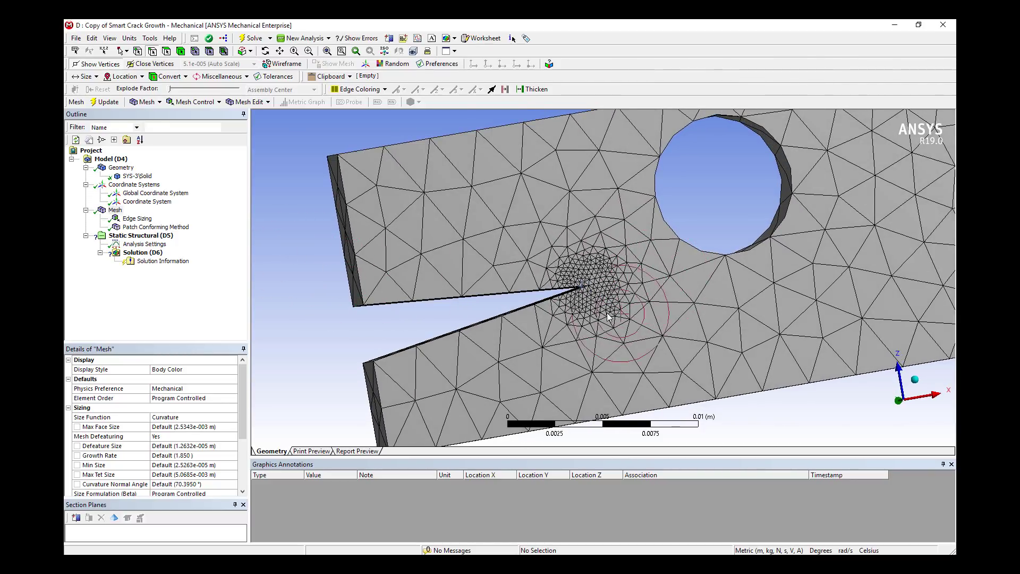
Add a Fracture folder to the Model and inspect the crack-tip mesh from several angles.
{"action": "middle_click_drag", "start_coordinate": [655, 305], "coordinate": [612, 308]}
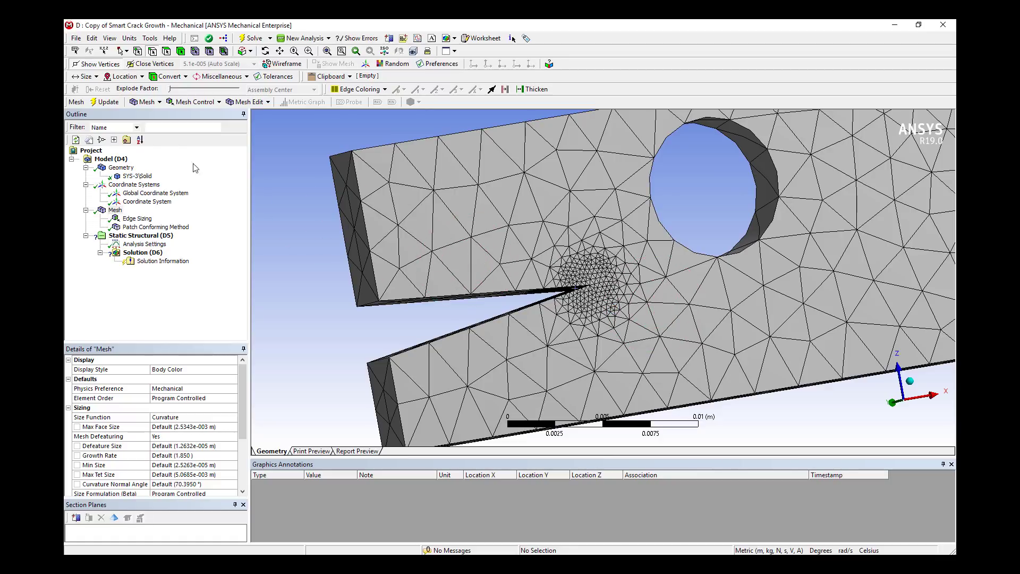
{"action": "left_click", "coordinate": [113, 159]}
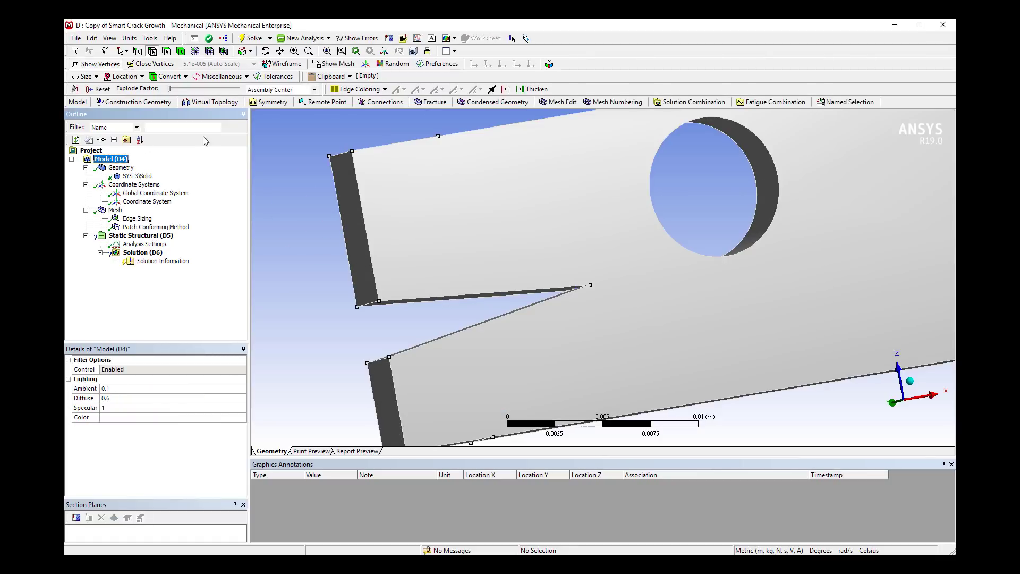
{"action": "left_click", "coordinate": [435, 102]}
{"action": "middle_click_drag", "start_coordinate": [530, 240], "coordinate": [510, 241]}
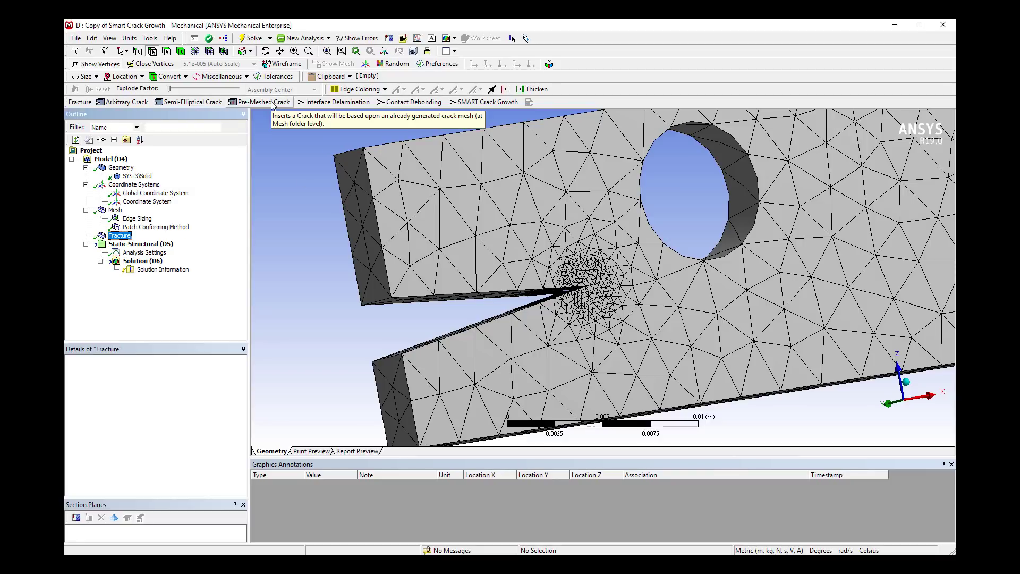
{"action": "left_click", "coordinate": [194, 102]}
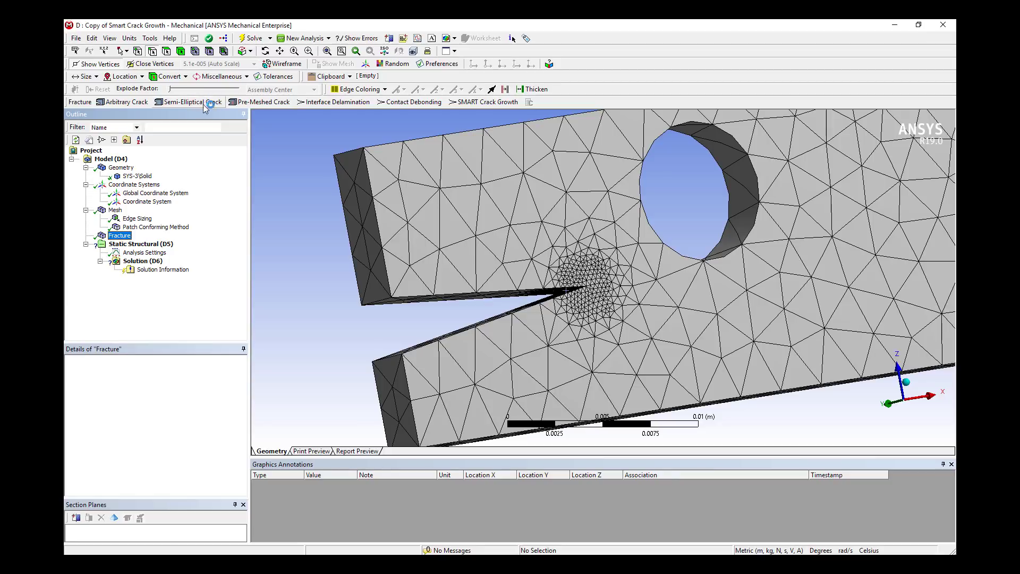
{"action": "middle_click_drag", "start_coordinate": [554, 263], "coordinate": [476, 244]}
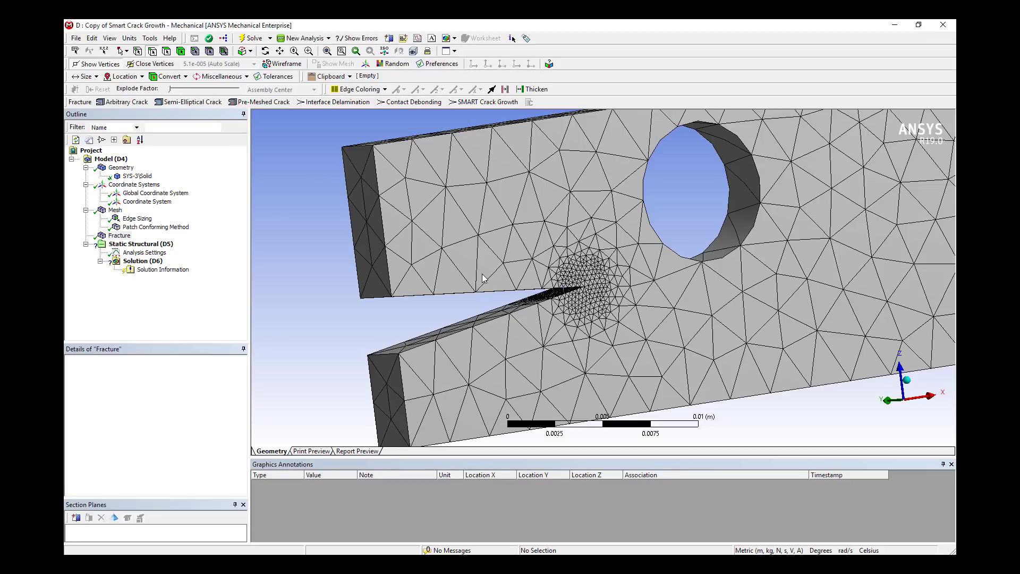
{"action": "middle_click_drag", "start_coordinate": [485, 279], "coordinate": [456, 267]}
{"action": "scroll", "coordinate": [550, 368], "scroll_direction": "down", "scroll_amount": 3}
{"action": "middle_click_drag", "start_coordinate": [591, 325], "coordinate": [507, 239]}
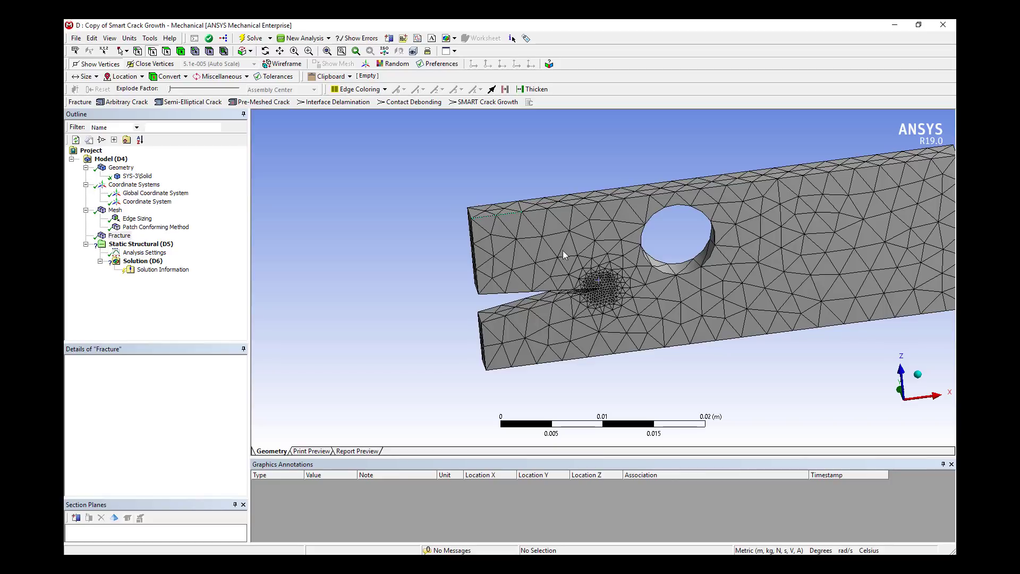
{"action": "middle_click_drag", "start_coordinate": [595, 257], "coordinate": [549, 192]}
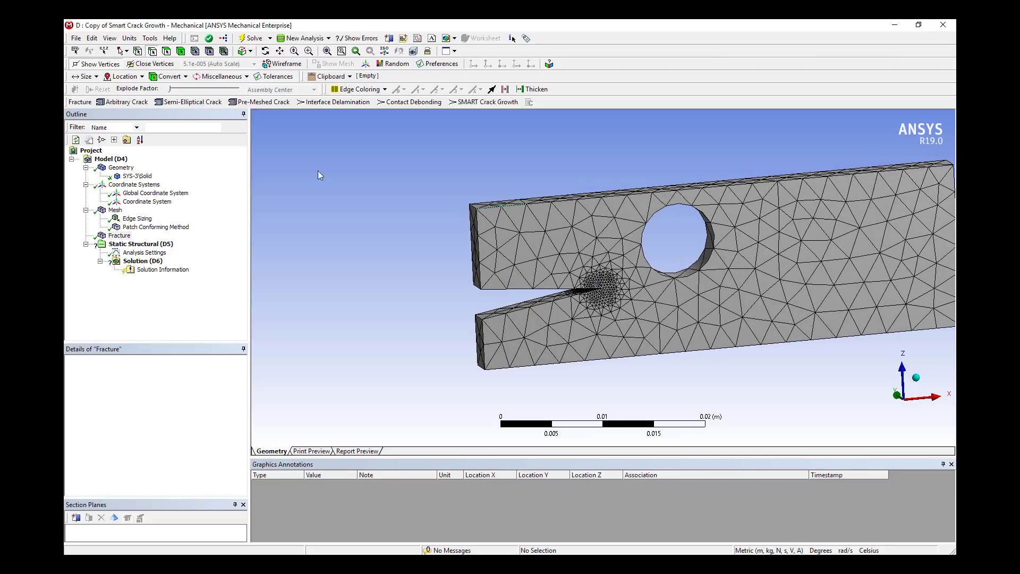
Add a Pre-Meshed Crack and create a nodal named selection from the crack-tip edge.
{"action": "left_click", "coordinate": [260, 102]}
{"action": "left_click_drag", "start_coordinate": [362, 354], "coordinate": [357, 348]}
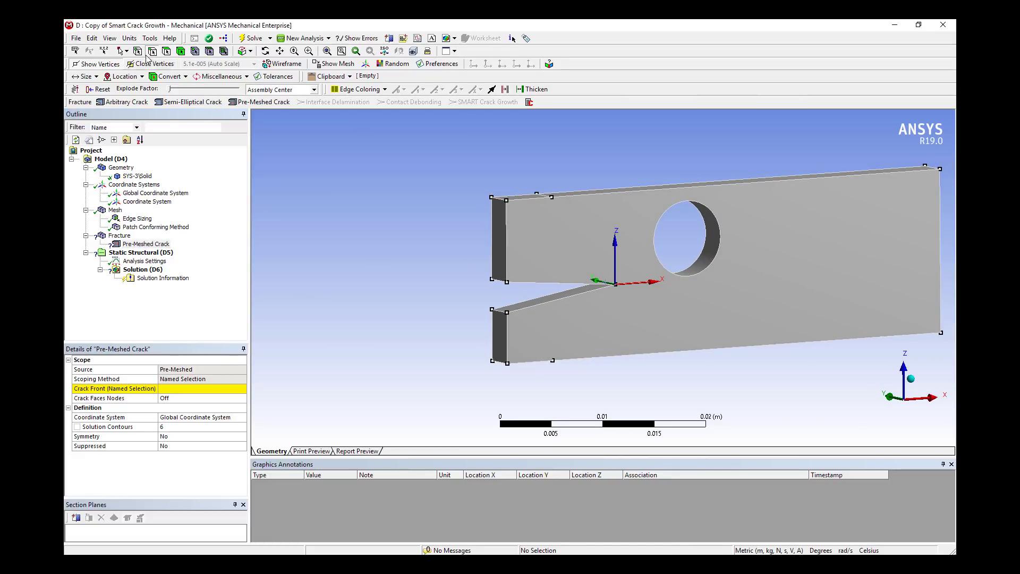
{"action": "mouse_move", "coordinate": [587, 289]}
{"action": "middle_mouse_down", "text": "shift"}
{"action": "mouse_move", "coordinate": [623, 199]}
{"action": "mouse_move", "coordinate": [662, 243]}
{"action": "mouse_move", "coordinate": [600, 301]}
{"action": "middle_mouse_up", "text": "shift"}
{"action": "left_click", "coordinate": [595, 303]}
{"action": "right_click", "coordinate": [594, 304]}
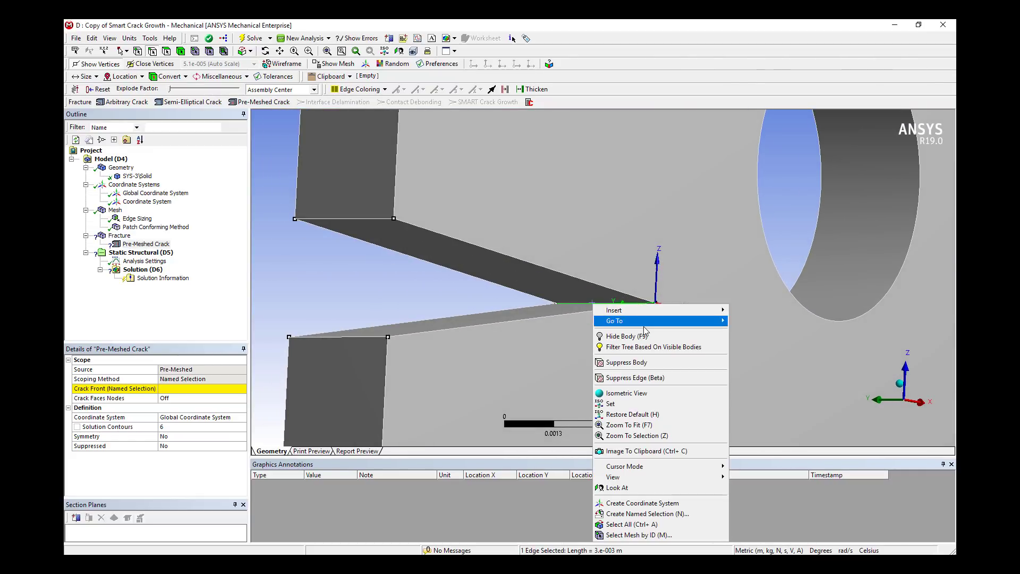
{"action": "left_click", "coordinate": [677, 514]}
{"action": "left_click", "coordinate": [491, 369]}
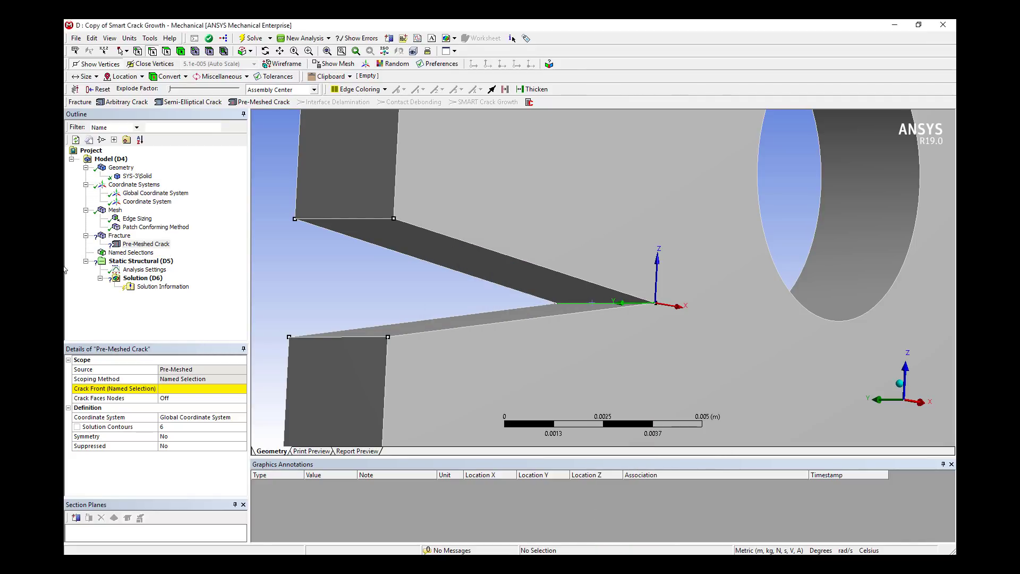
{"action": "left_click", "coordinate": [86, 253]}
{"action": "left_click", "coordinate": [134, 261]}
{"action": "right_click", "coordinate": [136, 264]}
{"action": "left_click", "coordinate": [191, 317]}
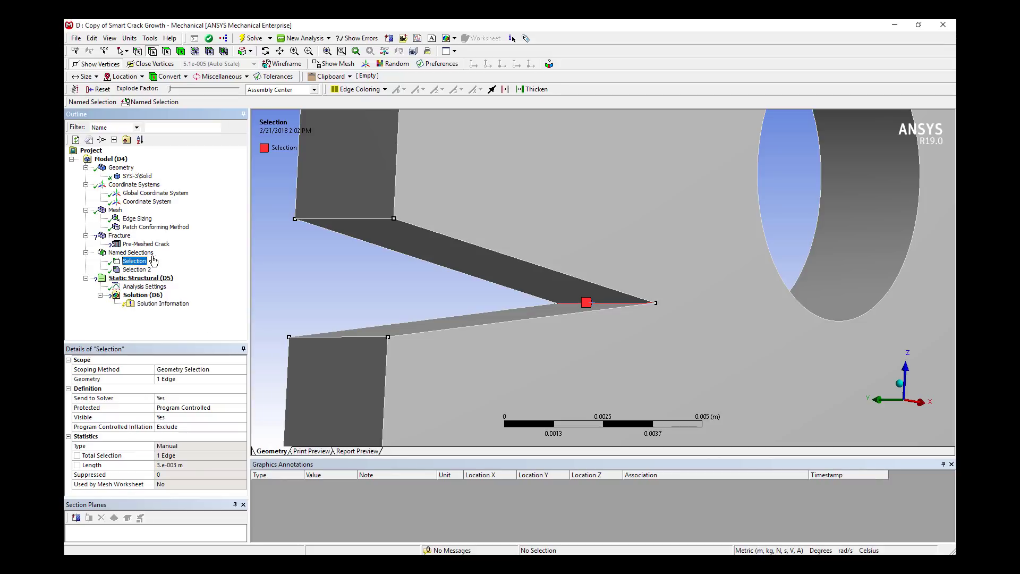
Set the crack's Crack Front to Selection 2 and turn Crack Faces Nodes On.
{"action": "left_click", "coordinate": [146, 244]}
{"action": "left_click", "coordinate": [239, 392]}
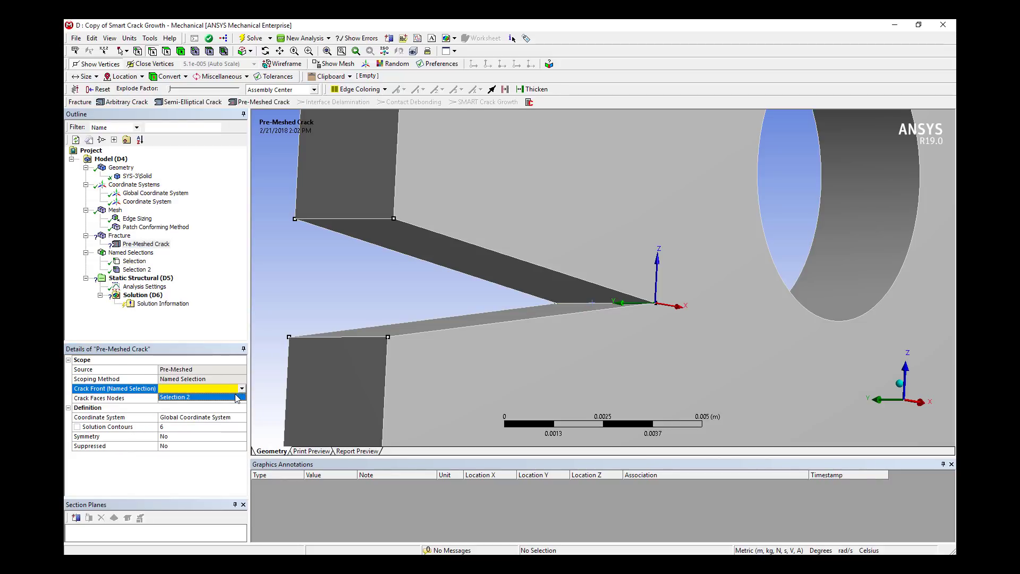
{"action": "left_click", "coordinate": [215, 400]}
{"action": "left_click", "coordinate": [218, 398]}
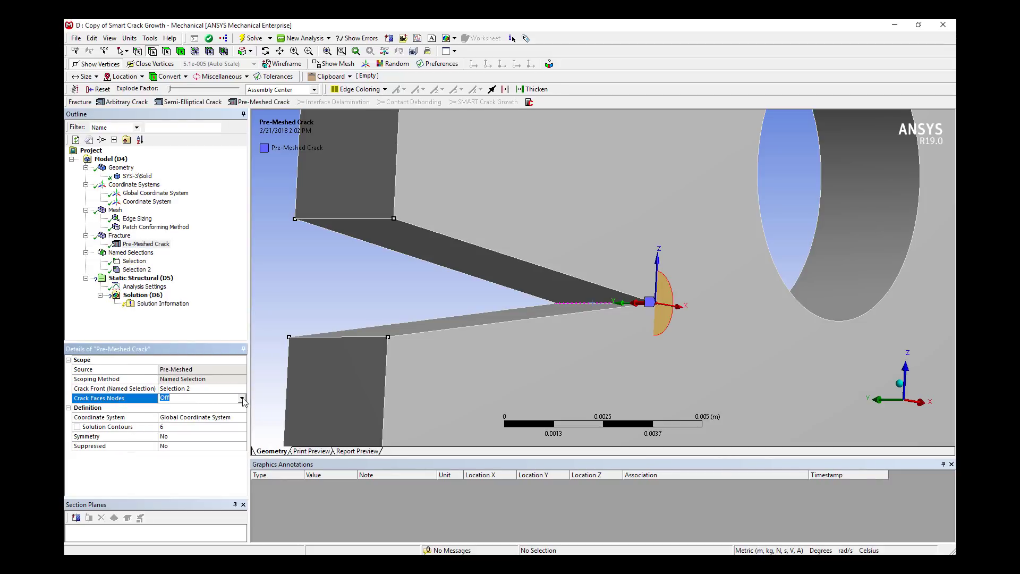
{"action": "left_click", "coordinate": [242, 398]}
{"action": "left_click", "coordinate": [224, 414]}
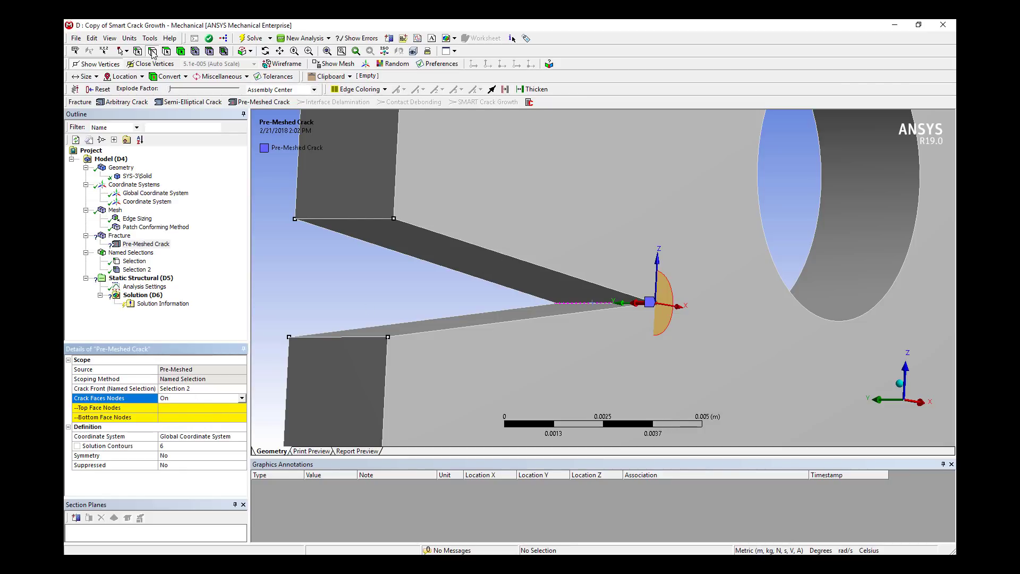
Create named selections of the upper and lower crack faces.
{"action": "left_click", "coordinate": [426, 250]}
{"action": "right_click", "coordinate": [426, 249]}
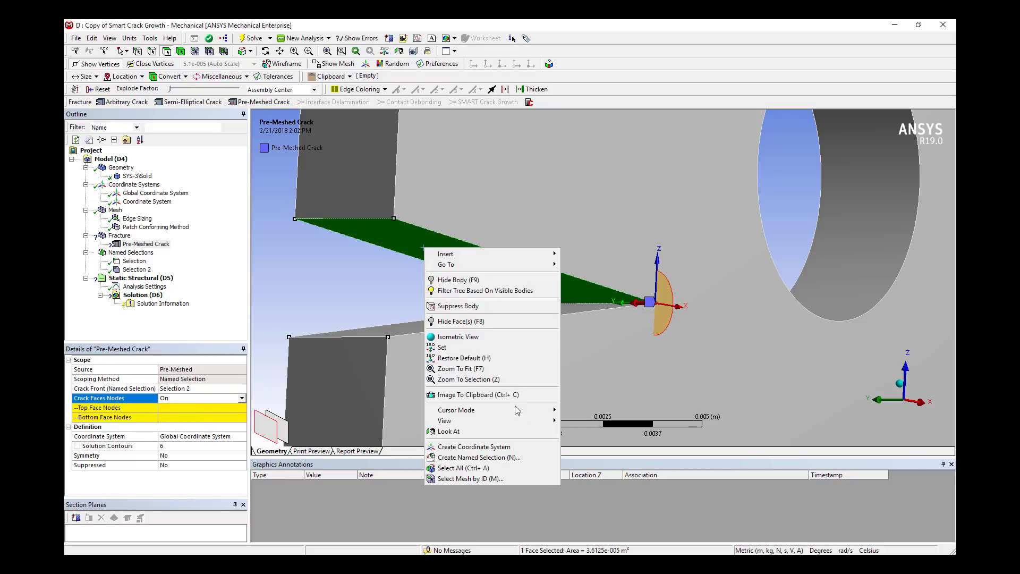
{"action": "left_click", "coordinate": [478, 457]}
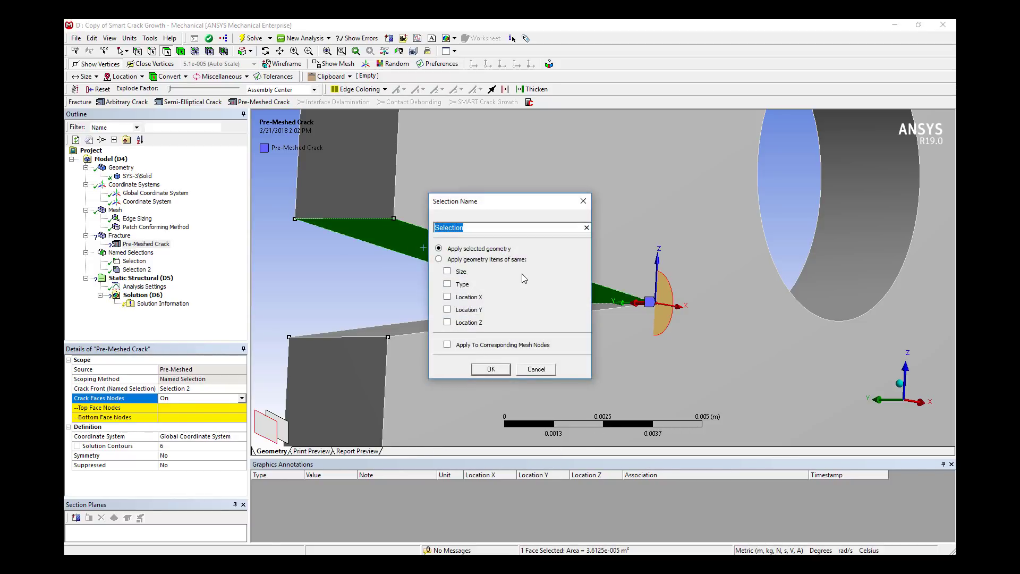
{"action": "left_click", "coordinate": [490, 370]}
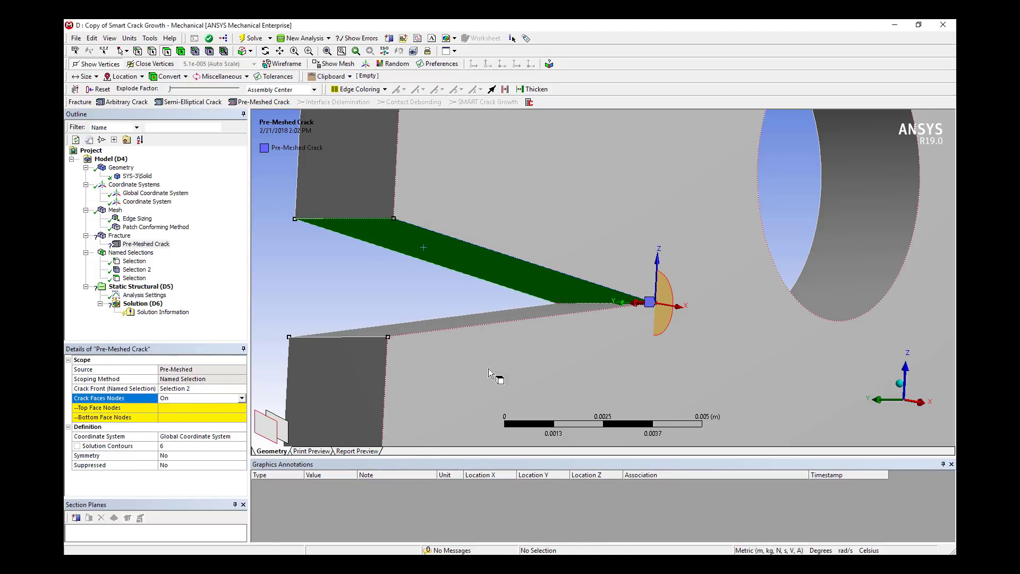
{"action": "left_click", "coordinate": [464, 321]}
{"action": "right_click", "coordinate": [464, 321]}
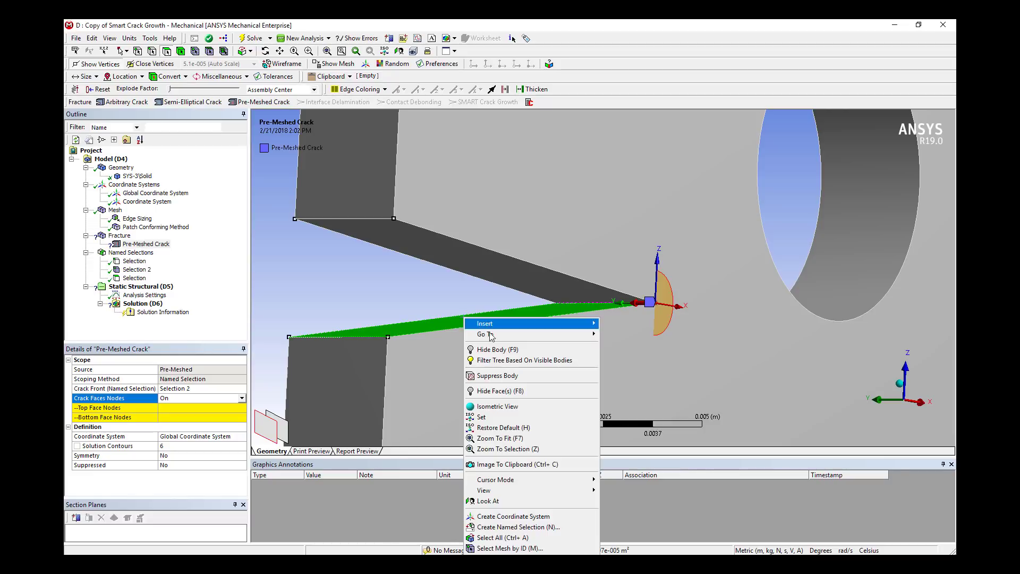
{"action": "left_click", "coordinate": [537, 525]}
{"action": "left_click", "coordinate": [490, 369]}
Create nodal named selections from the upper and lower face selections.
{"action": "left_click", "coordinate": [134, 278]}
{"action": "right_click", "coordinate": [135, 278]}
{"action": "left_click", "coordinate": [194, 332]}
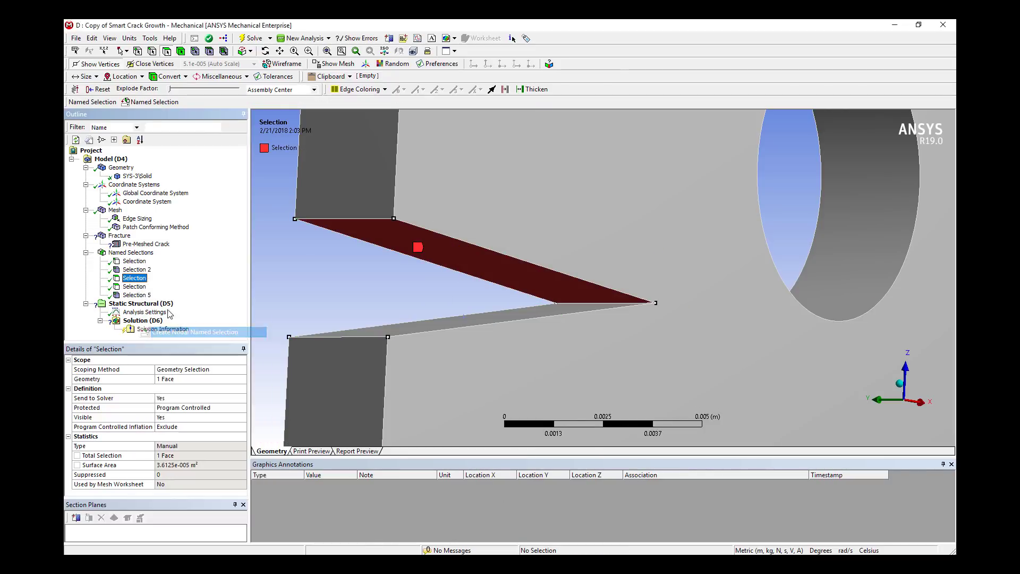
{"action": "left_click", "coordinate": [125, 286]}
{"action": "right_click", "coordinate": [125, 286]}
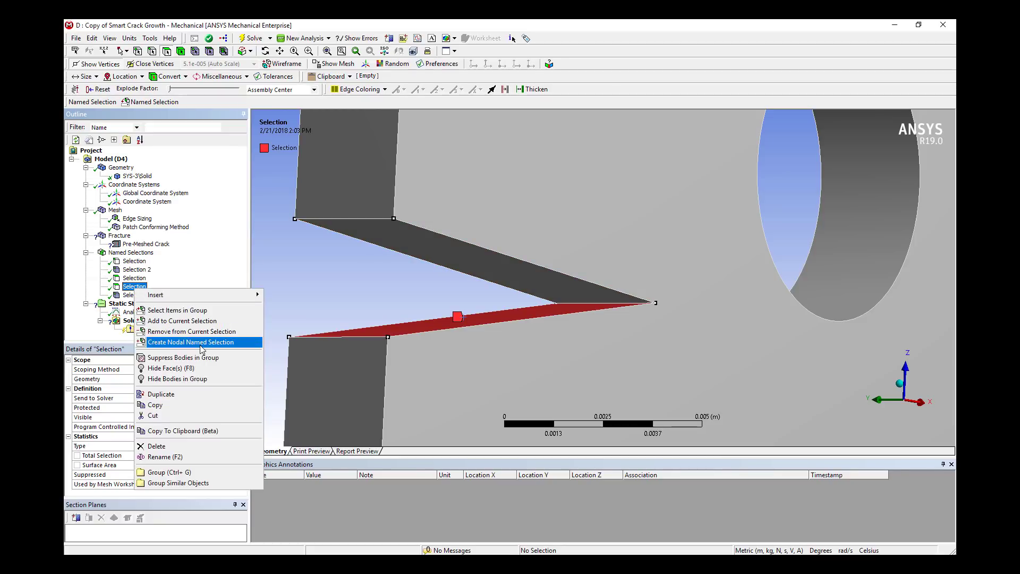
{"action": "left_click", "coordinate": [195, 343]}
Rename the nodal selections Selection 5 and Selection 6 to 'top' and 'bottom'.
{"action": "left_click", "coordinate": [145, 296]}
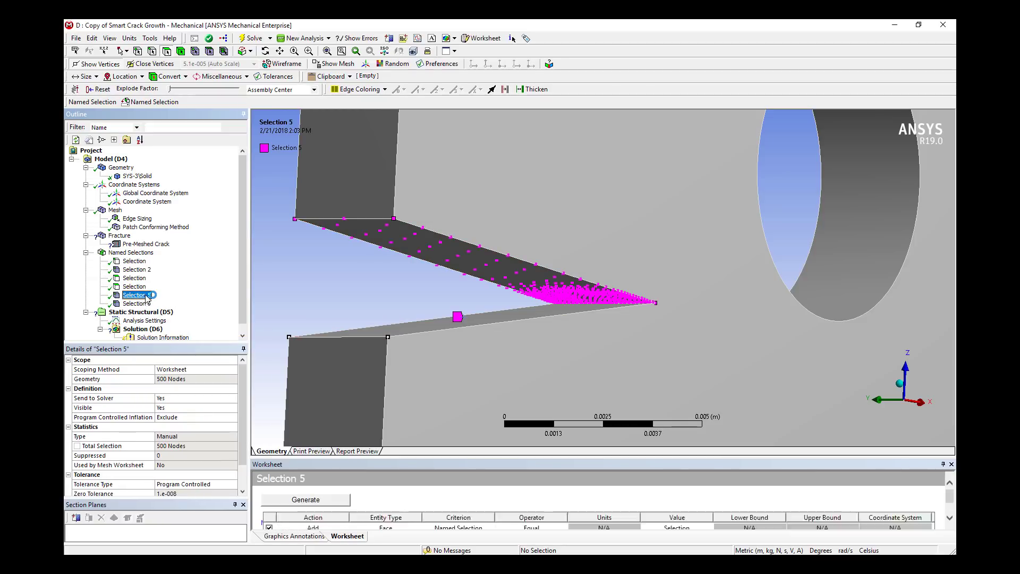
{"action": "type", "text": "top"}
{"action": "left_click", "coordinate": [144, 304]}
{"action": "right_click", "coordinate": [144, 306]}
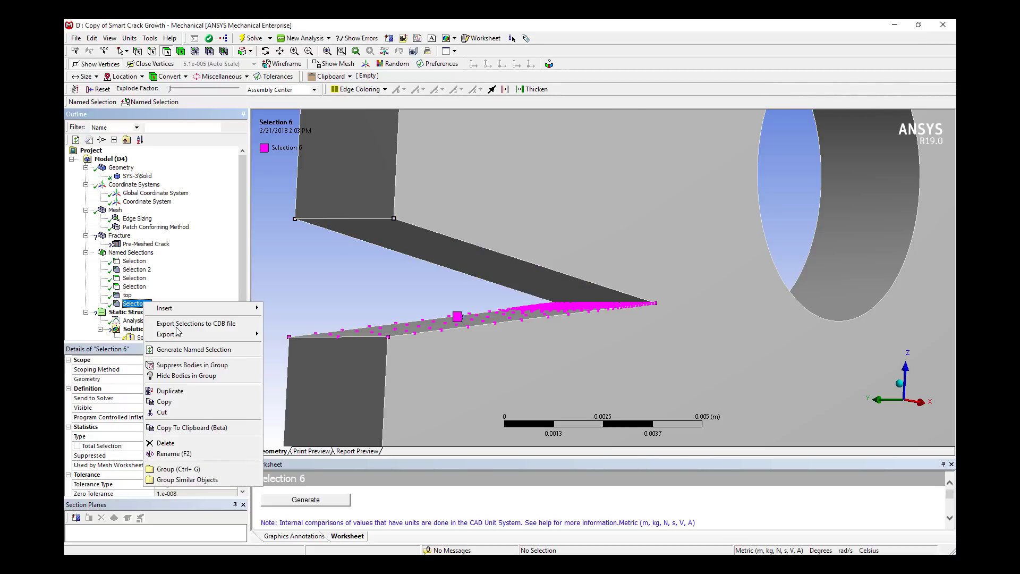
{"action": "left_click", "coordinate": [175, 453]}
{"action": "type", "text": "bottom"}
{"action": "key", "text": "Return"}
Give the Pre-Meshed Crack top face nodes 'top', bottom face nodes 'bottom', and 3 solution contours.
{"action": "left_click", "coordinate": [147, 244]}
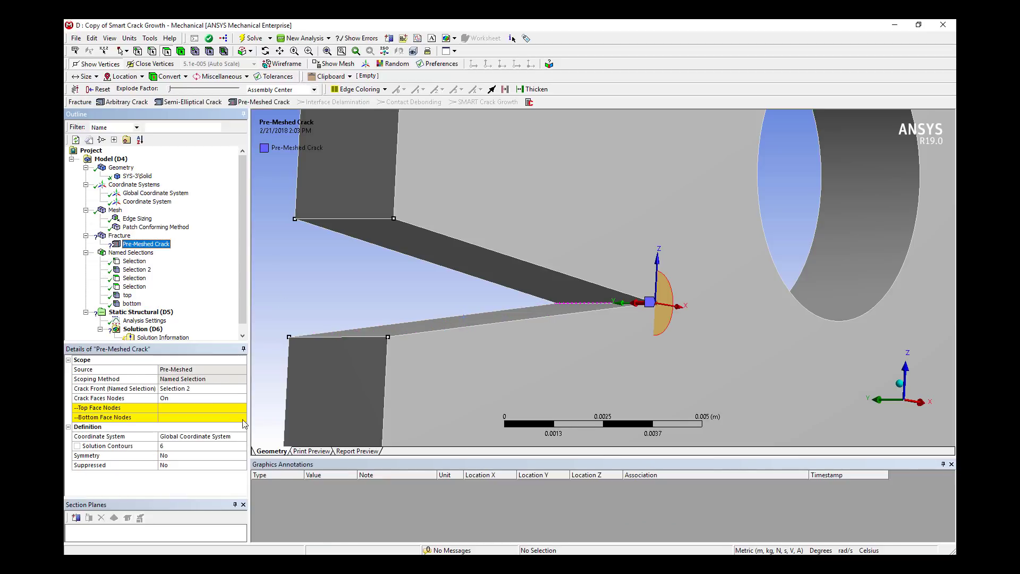
{"action": "left_click", "coordinate": [239, 407]}
{"action": "left_click", "coordinate": [242, 408]}
{"action": "left_click", "coordinate": [237, 423]}
{"action": "left_click", "coordinate": [239, 417]}
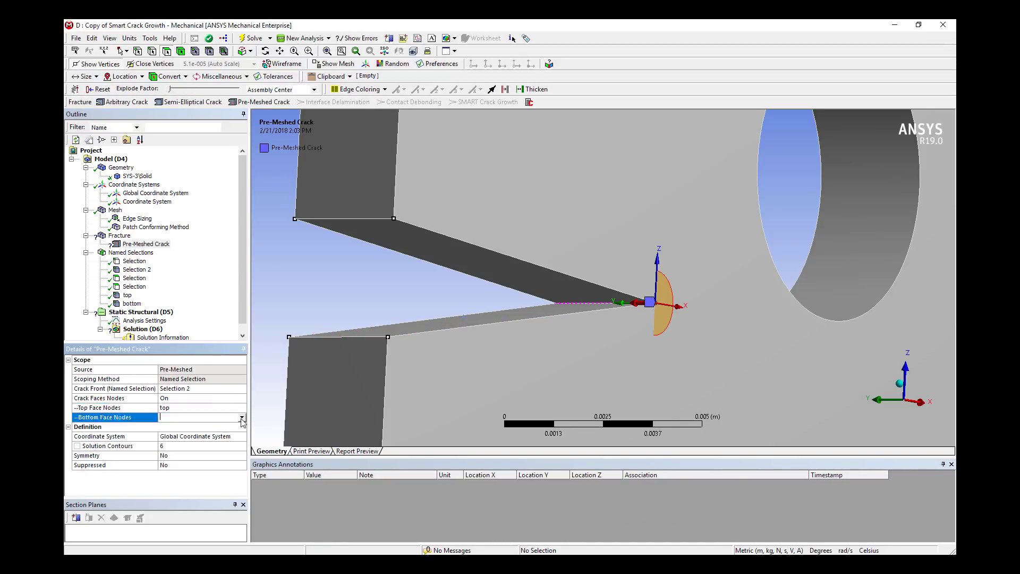
{"action": "left_click", "coordinate": [242, 417]}
{"action": "left_click", "coordinate": [229, 440]}
{"action": "left_click", "coordinate": [209, 450]}
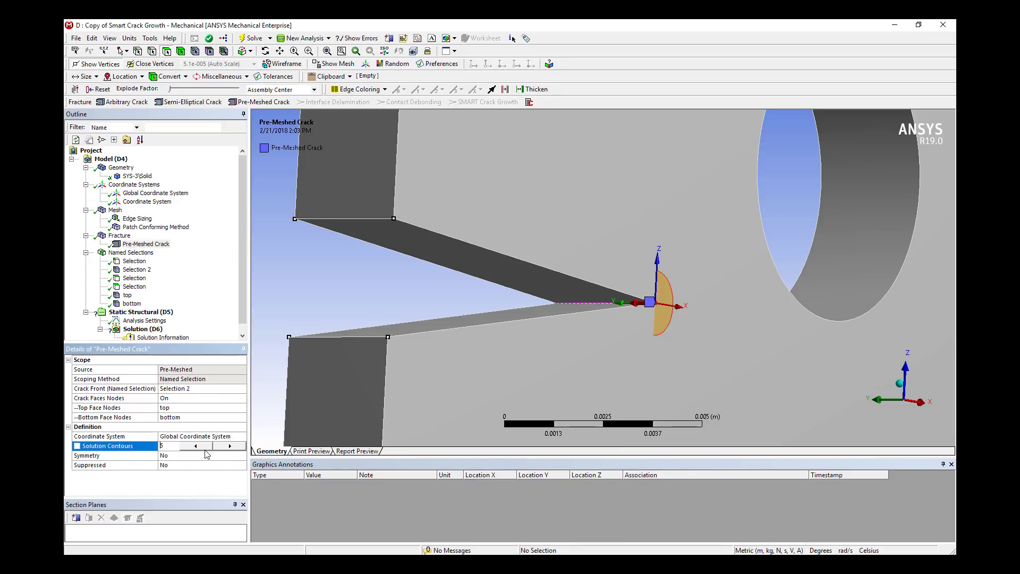
{"action": "left_click", "coordinate": [198, 436]}
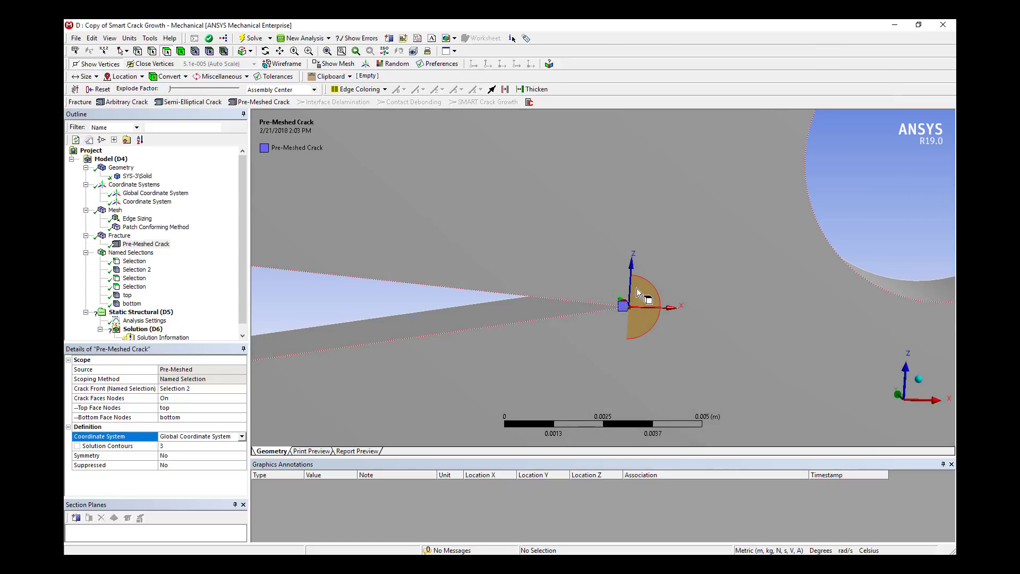
{"action": "middle_click_drag", "start_coordinate": [633, 299], "coordinate": [662, 294]}
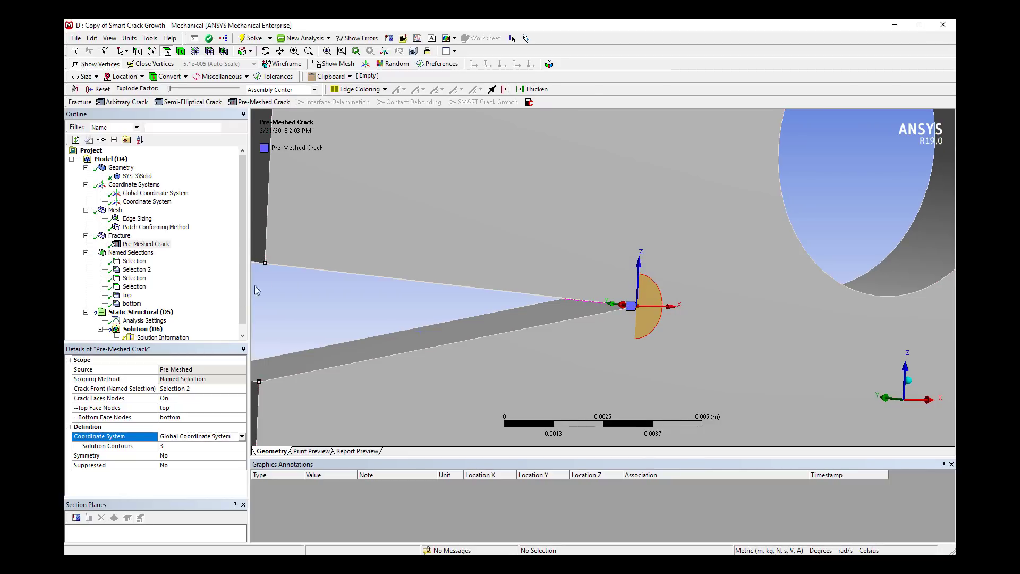
Place the Pre-Meshed Crack in the local Coordinate System.
{"action": "left_click", "coordinate": [146, 201]}
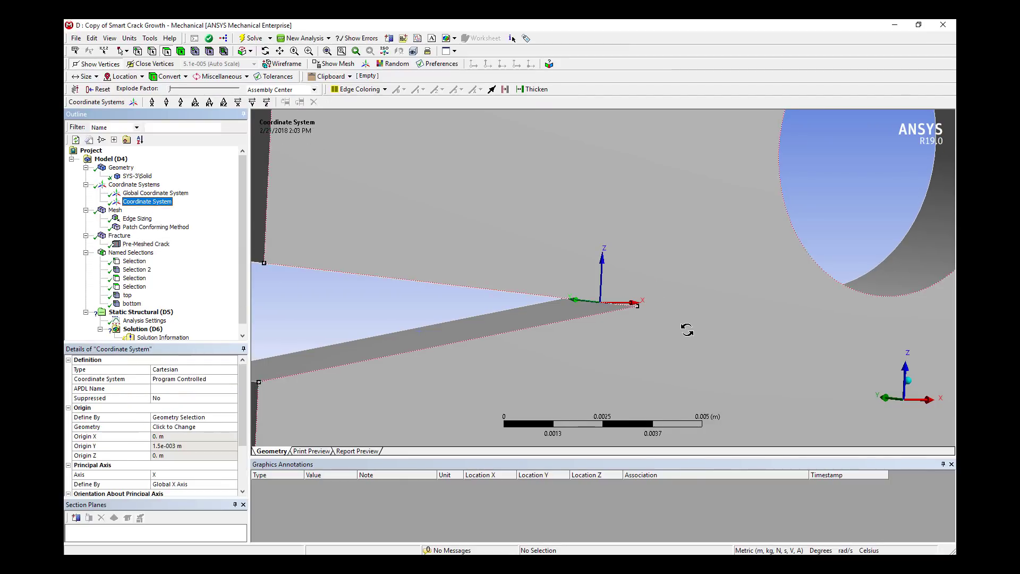
{"action": "middle_click_drag", "start_coordinate": [656, 335], "coordinate": [641, 341]}
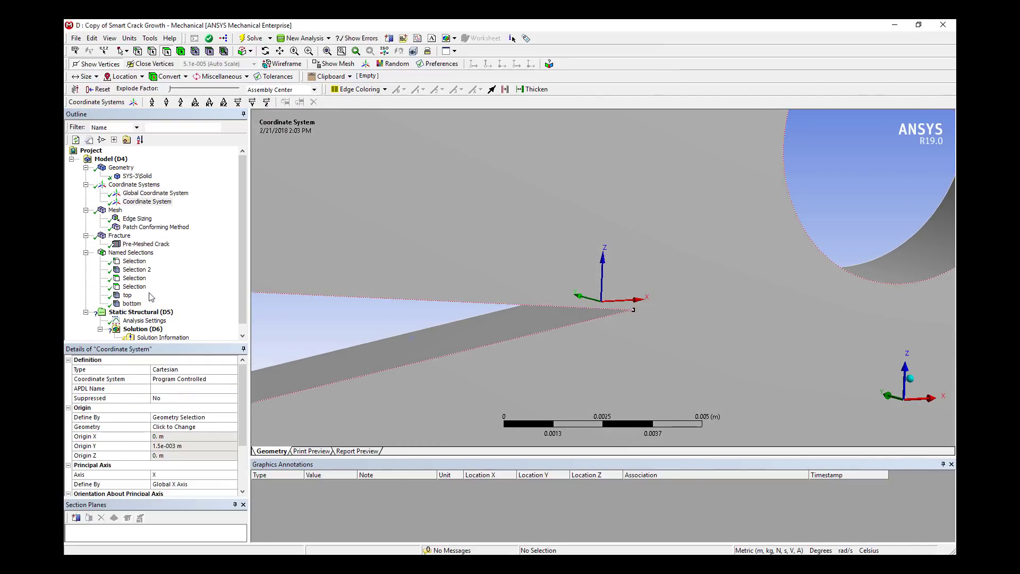
{"action": "left_click", "coordinate": [242, 306]}
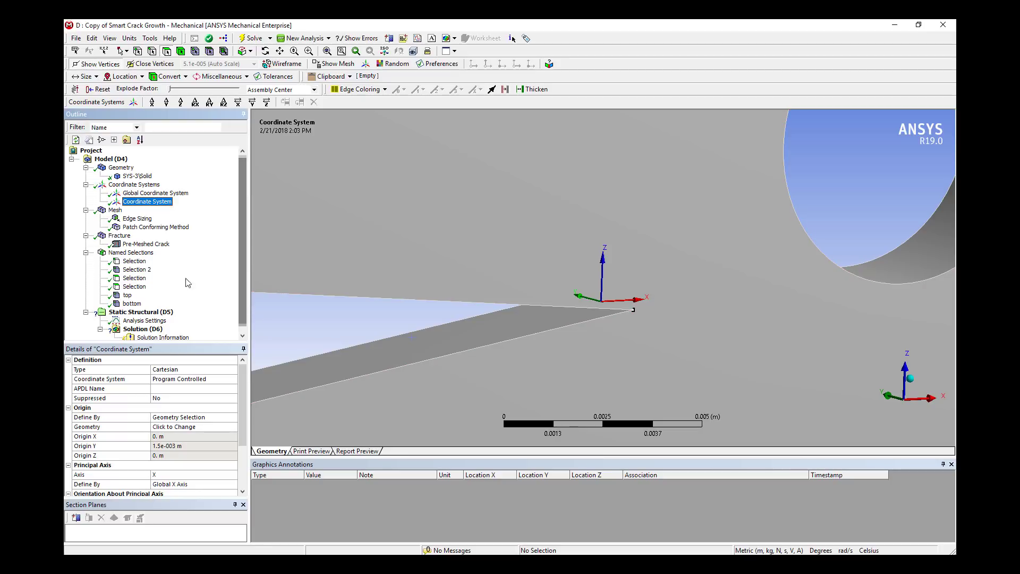
{"action": "left_click", "coordinate": [147, 244]}
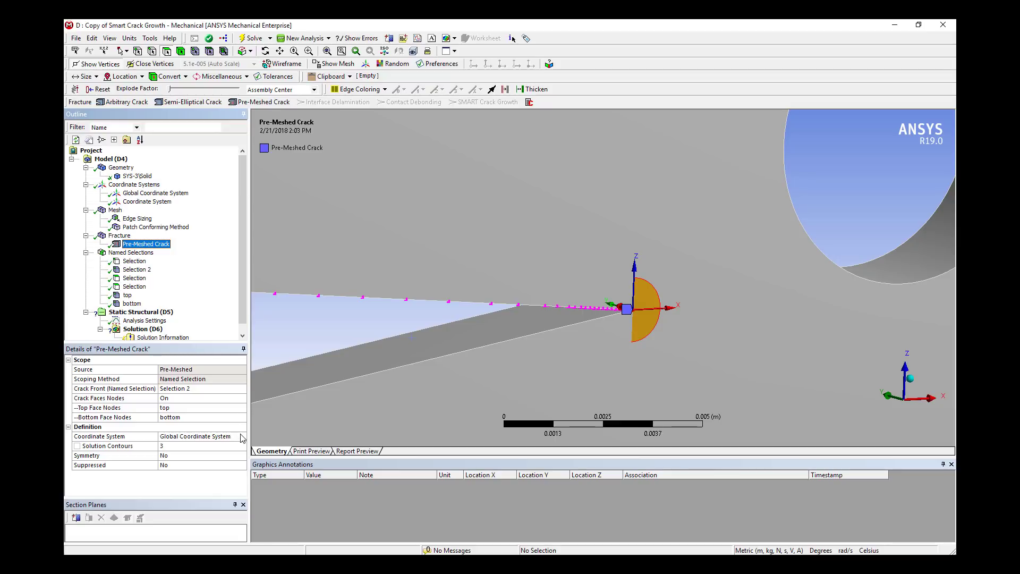
{"action": "left_click", "coordinate": [242, 436]}
{"action": "left_click", "coordinate": [232, 454]}
{"action": "middle_click_drag", "start_coordinate": [561, 336], "coordinate": [599, 319]}
Orient the Coordinate System's axis by Global Z Axis and generate the mesh.
{"action": "left_click", "coordinate": [147, 201]}
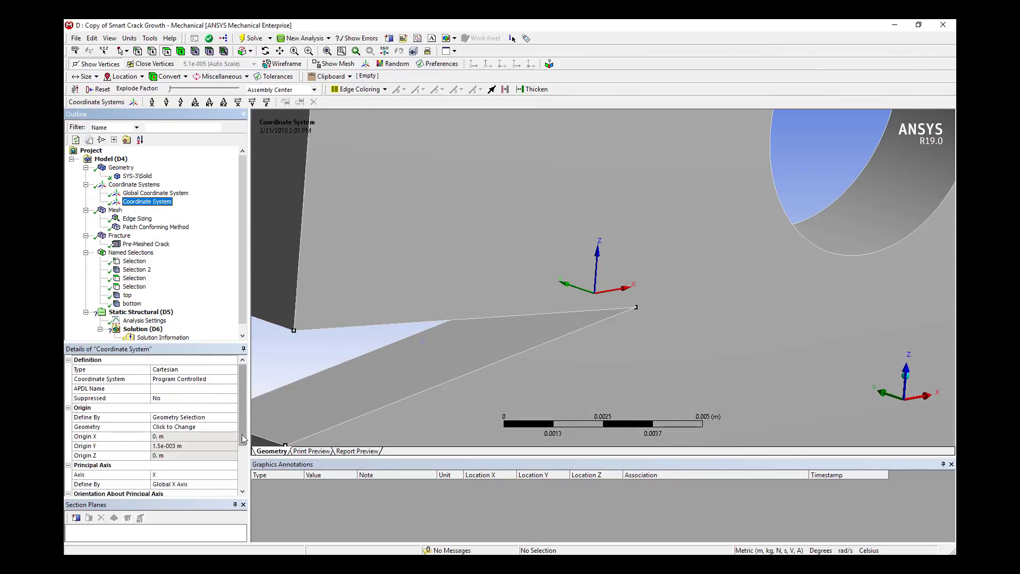
{"action": "scroll", "coordinate": [238, 449], "scroll_direction": "down", "scroll_amount": 2}
{"action": "left_click", "coordinate": [229, 455]}
{"action": "left_click", "coordinate": [232, 455]}
{"action": "left_click", "coordinate": [205, 493]}
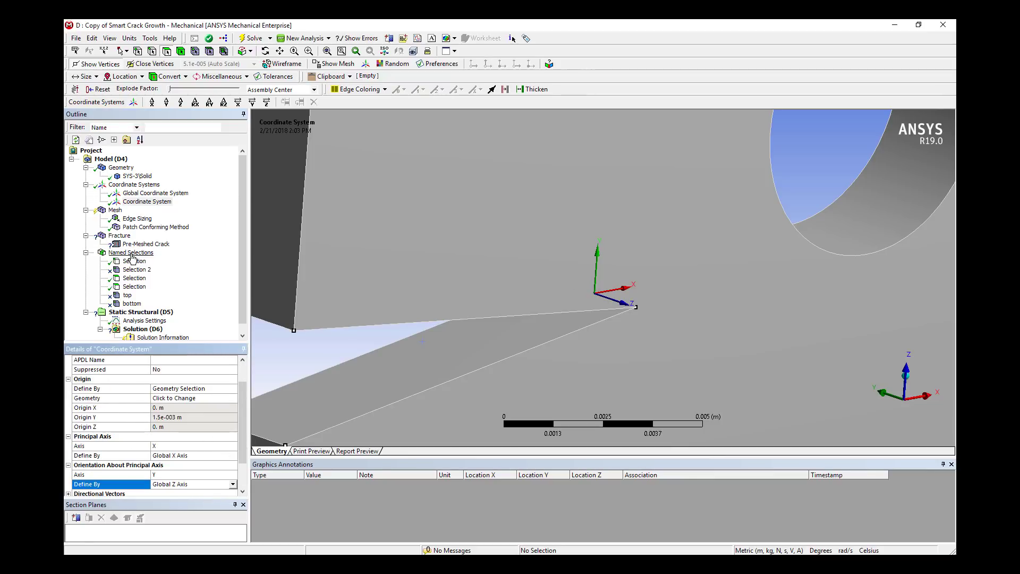
{"action": "right_click", "coordinate": [115, 210]}
{"action": "left_click", "coordinate": [151, 248]}
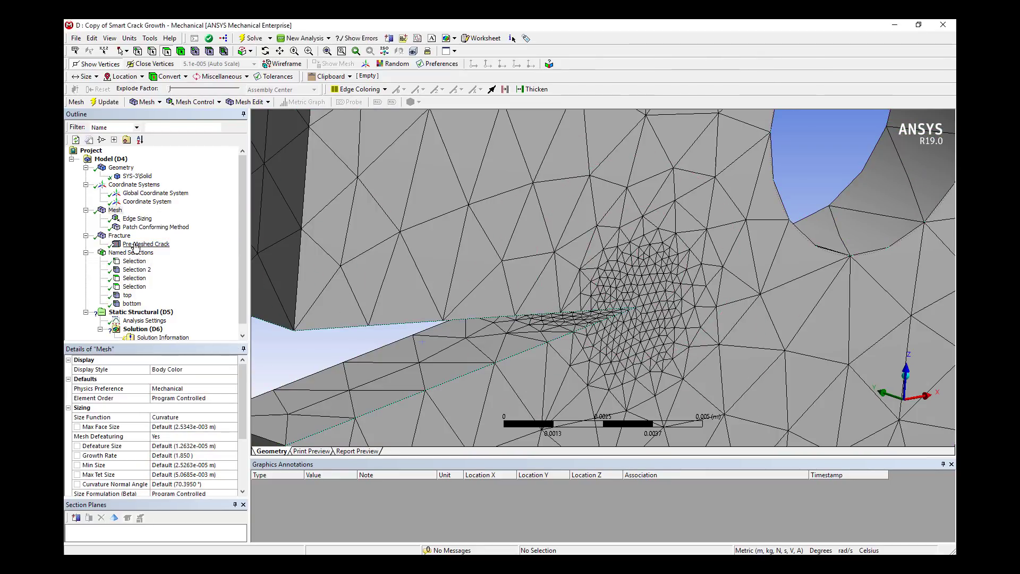
Select the Fracture branch in the Outline.
{"action": "middle_click_drag", "start_coordinate": [333, 342], "coordinate": [333, 342]}
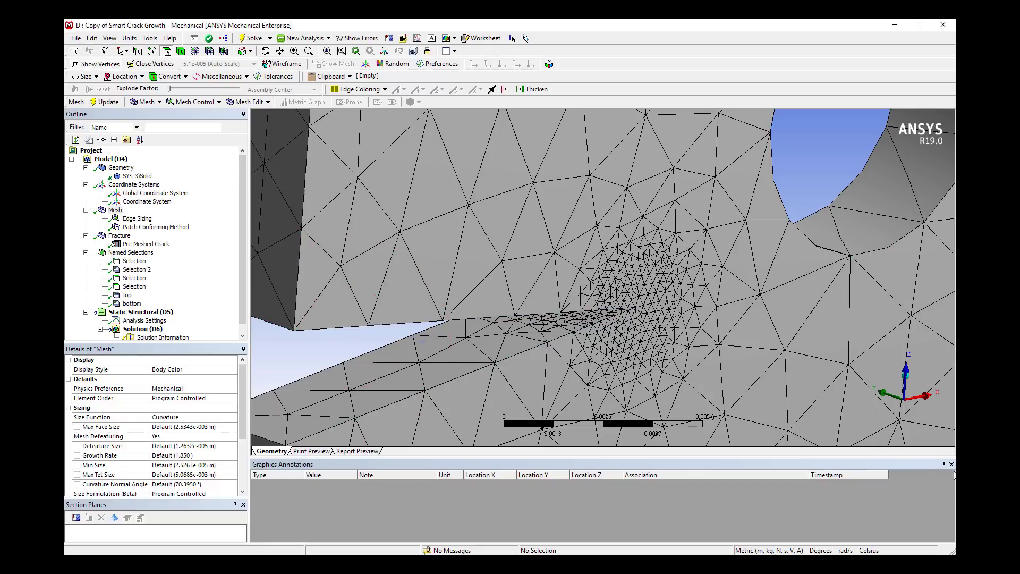
{"action": "left_click", "coordinate": [124, 237]}
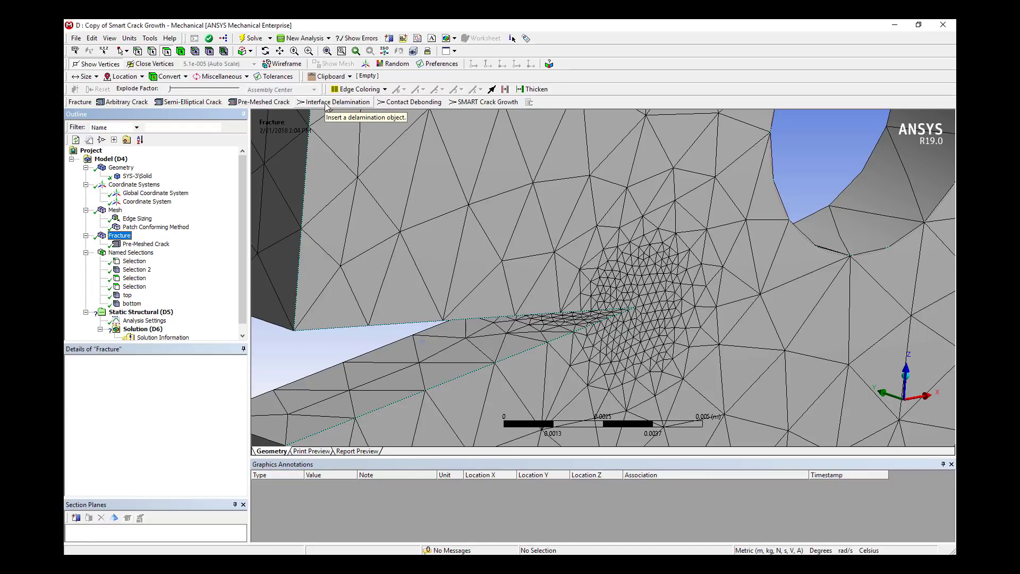
Add a SMART Crack Growth using the Pre-Meshed Crack as initial crack with Static growth.
{"action": "left_click", "coordinate": [484, 101]}
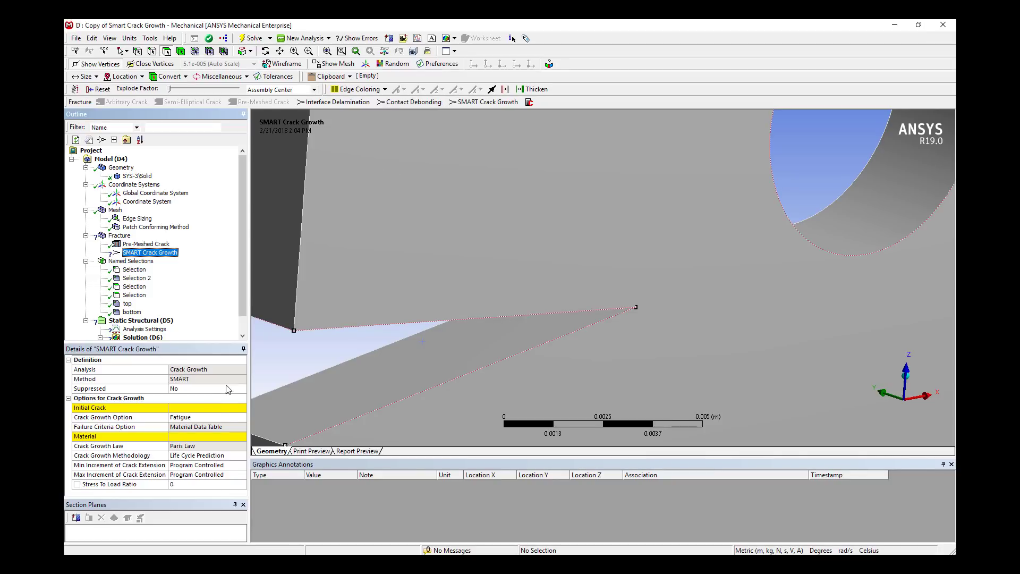
{"action": "left_click", "coordinate": [234, 408]}
{"action": "left_click", "coordinate": [241, 407]}
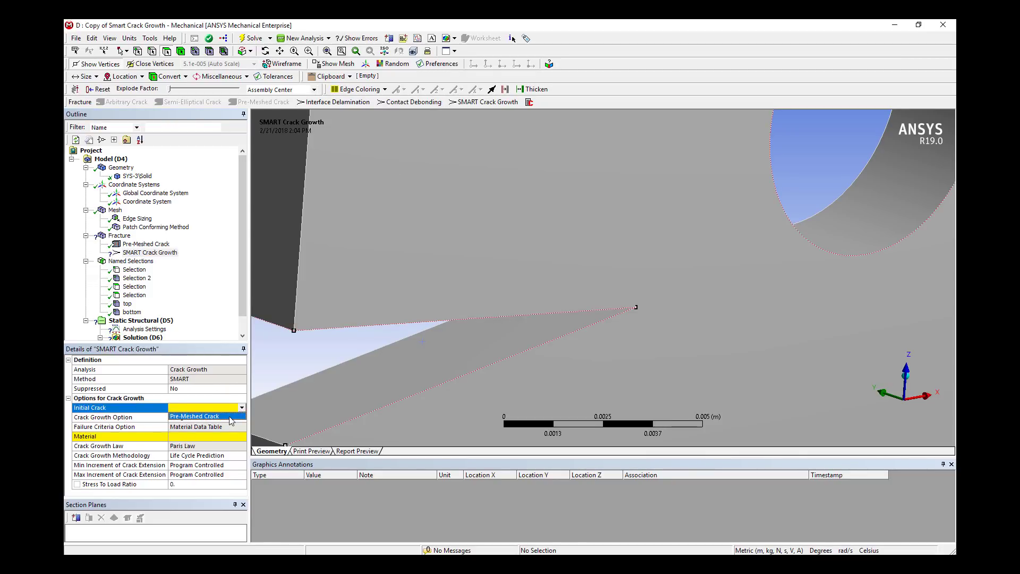
{"action": "left_click", "coordinate": [234, 417]}
{"action": "left_click", "coordinate": [214, 418]}
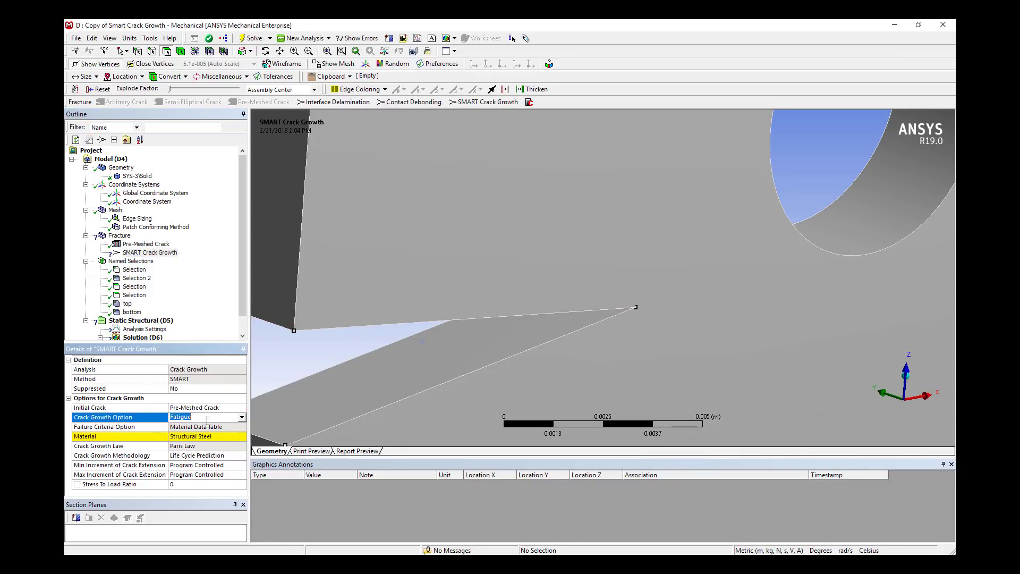
{"action": "left_click", "coordinate": [242, 418]}
{"action": "left_click", "coordinate": [231, 427]}
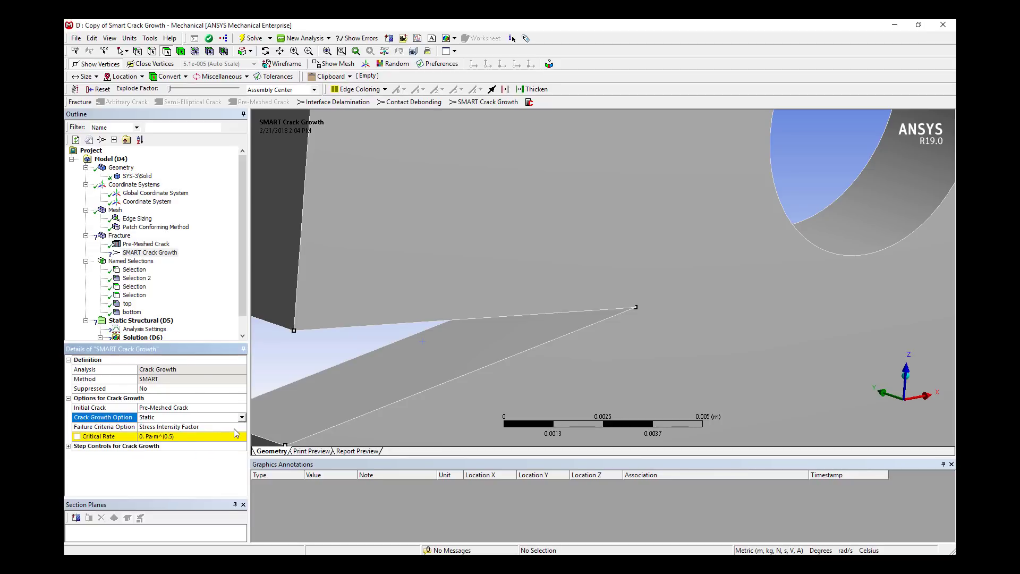
Set the SMART Crack Growth critical rate to 3.1623e+008 Pa·m^0.5.
{"action": "left_click", "coordinate": [185, 437]}
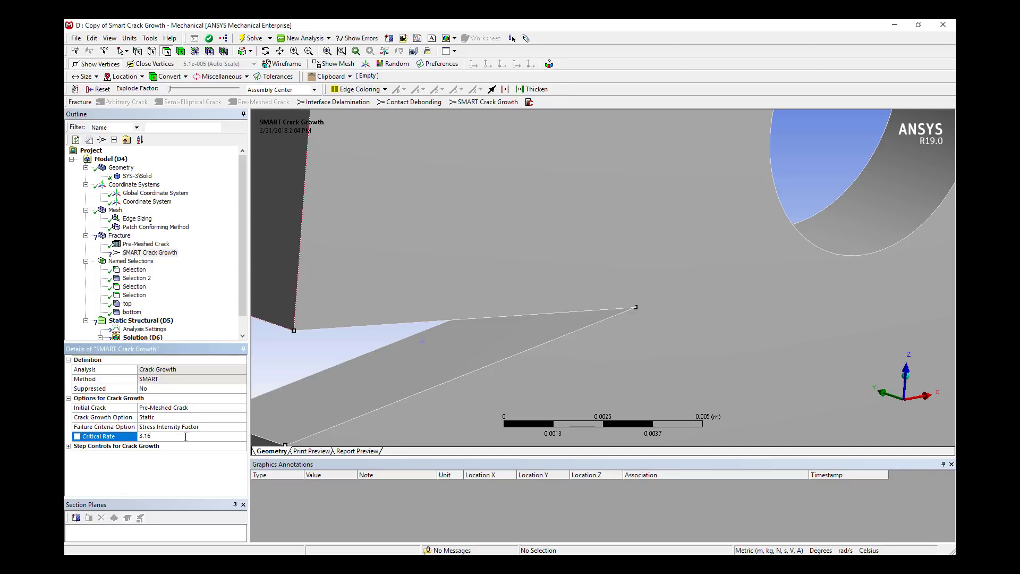
{"action": "type", "text": "8"}
{"action": "key", "text": "Return"}
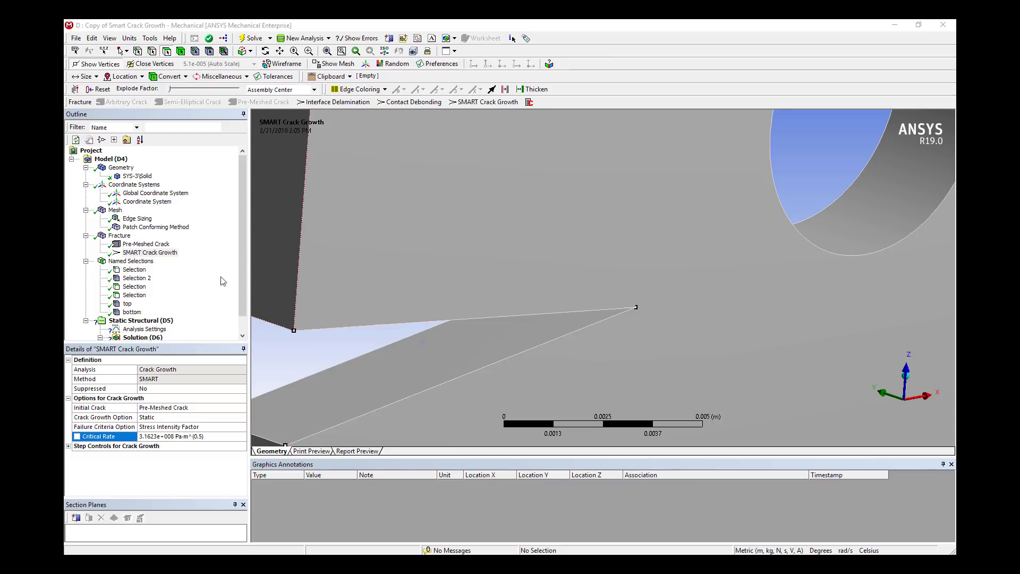
{"action": "left_click", "coordinate": [242, 281]}
{"action": "scroll", "coordinate": [246, 325], "scroll_direction": "down", "scroll_amount": 1}
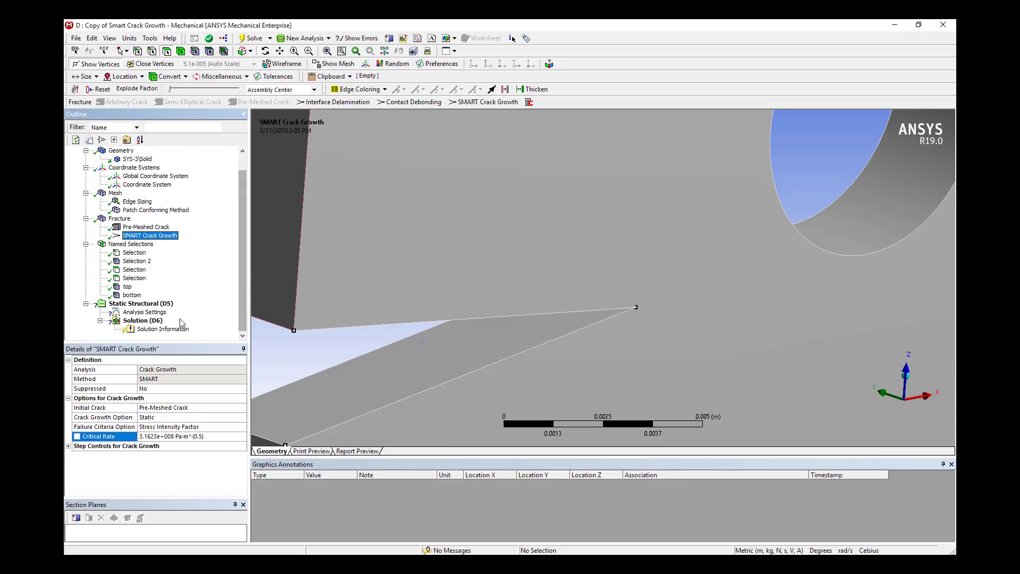
In the Analysis Settings fracture controls, set J-Integral to No, leaving SIFS at Yes.
{"action": "left_click", "coordinate": [145, 312]}
{"action": "scroll", "coordinate": [232, 441], "scroll_direction": "down", "scroll_amount": 3}
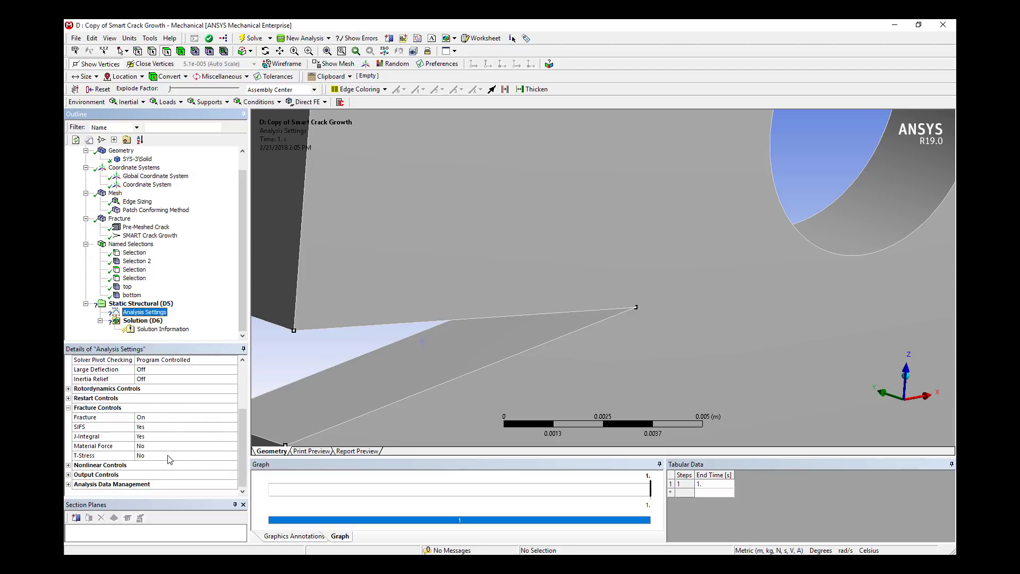
{"action": "left_click", "coordinate": [149, 437]}
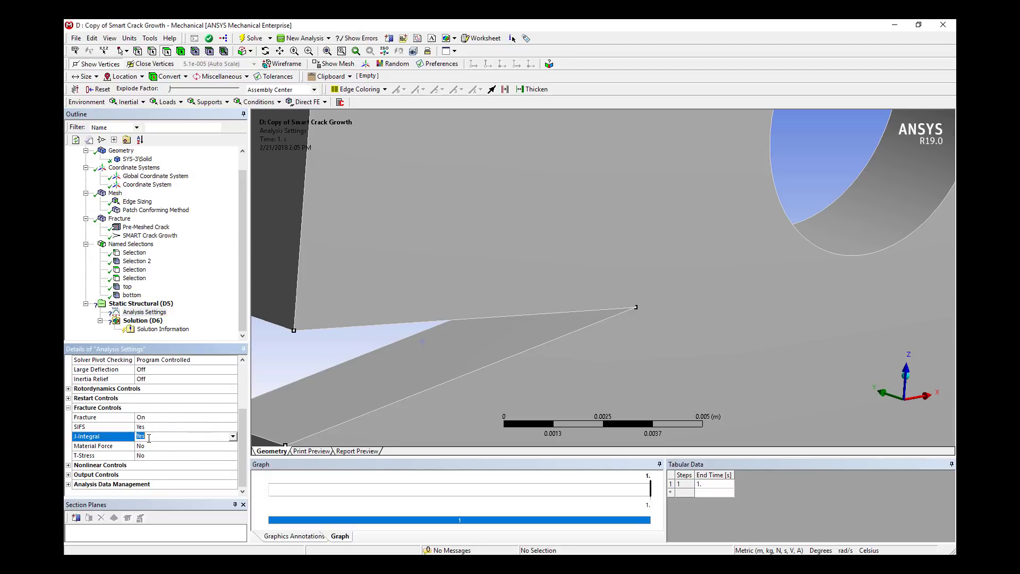
{"action": "left_click", "coordinate": [223, 436]}
{"action": "left_click", "coordinate": [213, 445]}
{"action": "key", "text": "Up"}
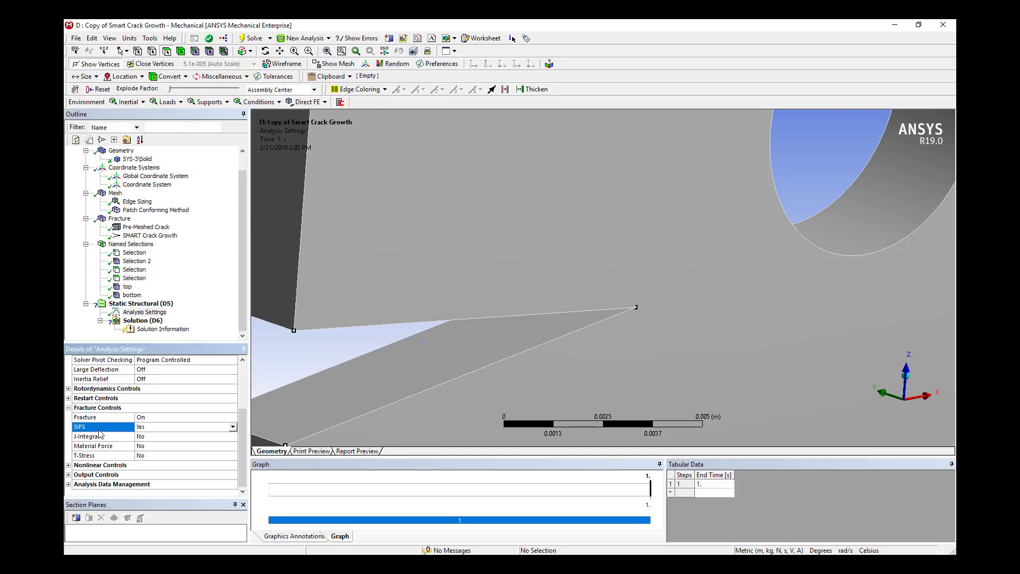
{"action": "left_click", "coordinate": [97, 438]}
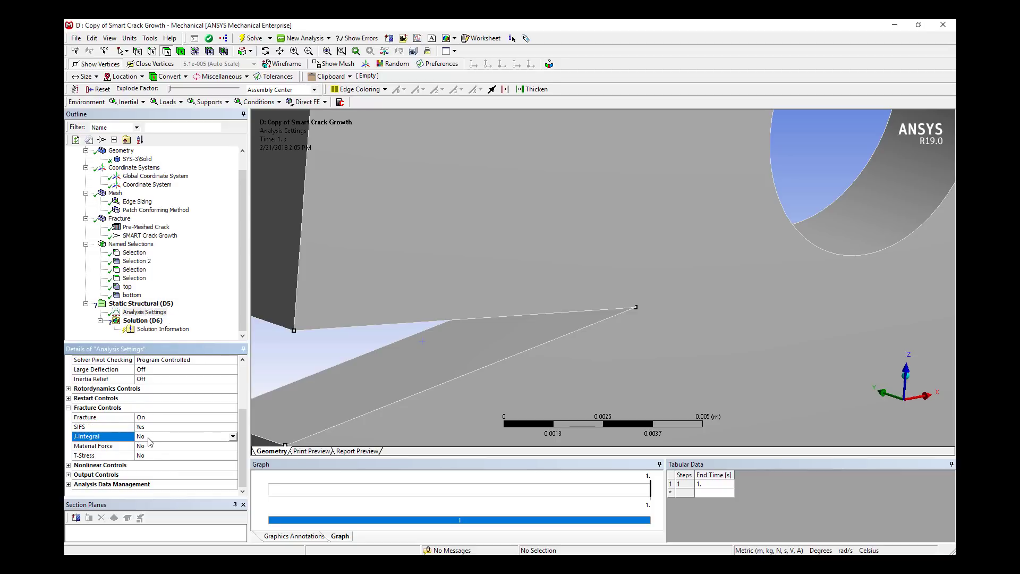
Add a Fixed Support to the plate's end face.
{"action": "left_click", "coordinate": [141, 303]}
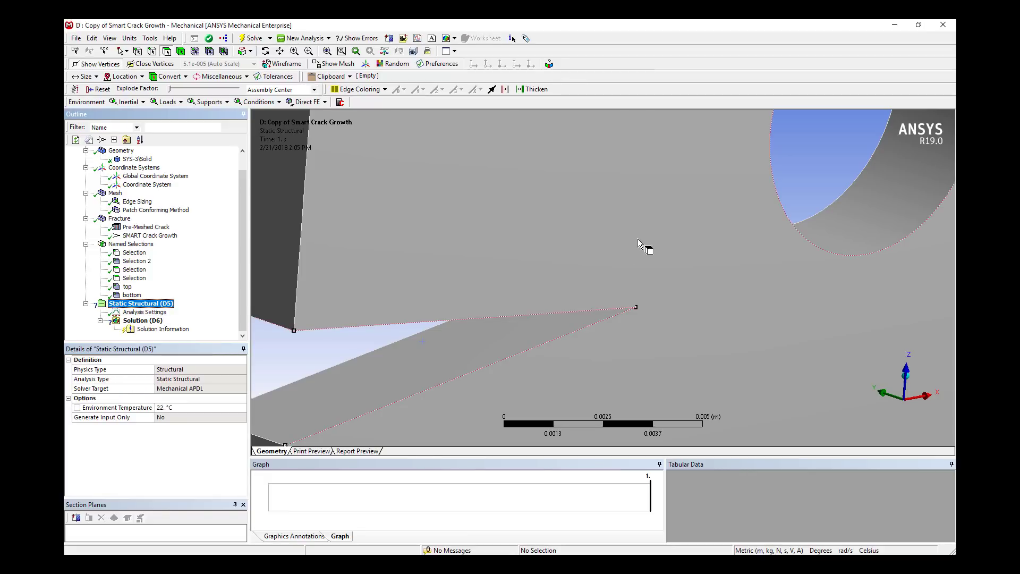
{"action": "middle_click_drag", "start_coordinate": [637, 238], "coordinate": [500, 314]}
{"action": "left_click", "coordinate": [471, 305]}
{"action": "right_click", "coordinate": [473, 304]}
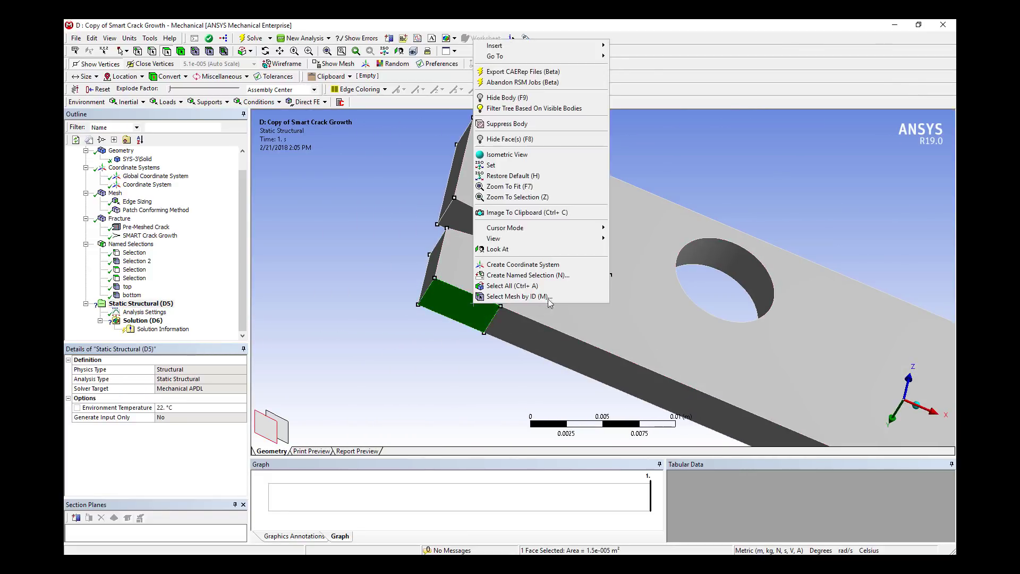
{"action": "mouse_move", "coordinate": [584, 51]}
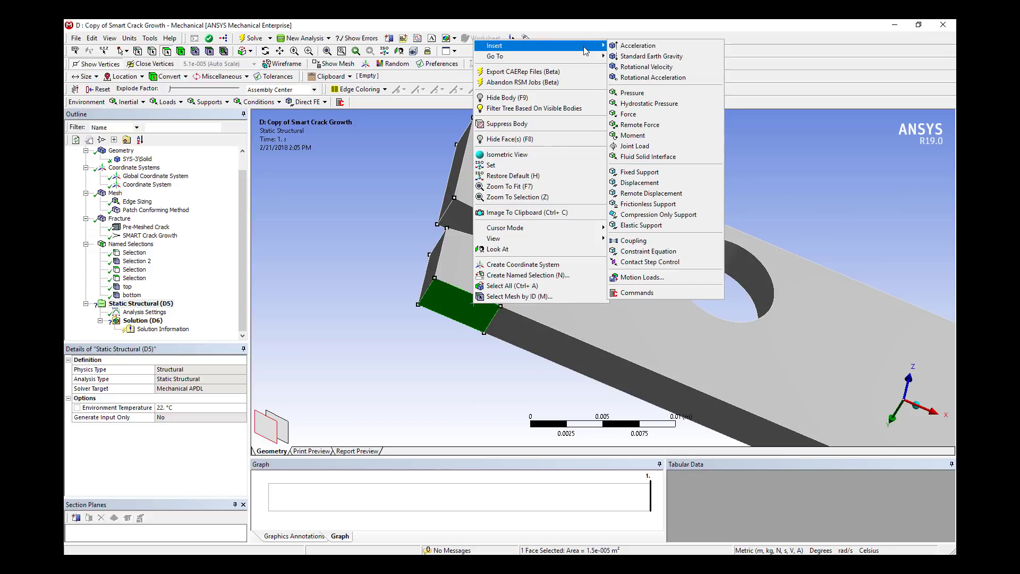
{"action": "left_click", "coordinate": [678, 172]}
Apply a displacement of X 0, Y 0, Z 5e-3 m to the face above the notch.
{"action": "middle_click_drag", "start_coordinate": [678, 170], "coordinate": [489, 269]}
{"action": "left_click", "coordinate": [486, 263]}
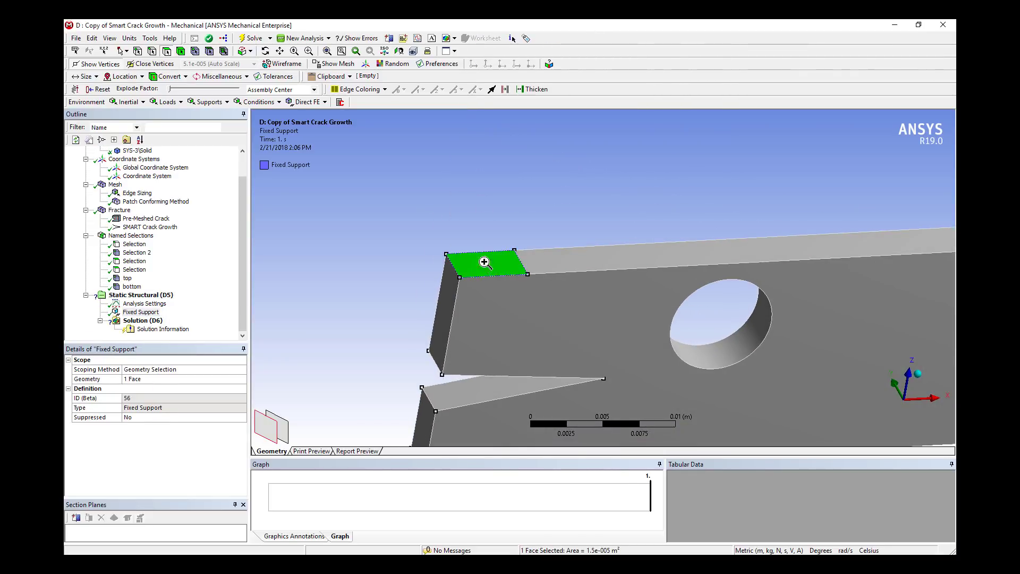
{"action": "right_click", "coordinate": [485, 263]}
{"action": "mouse_move", "coordinate": [531, 270]}
{"action": "left_click", "coordinate": [651, 405]}
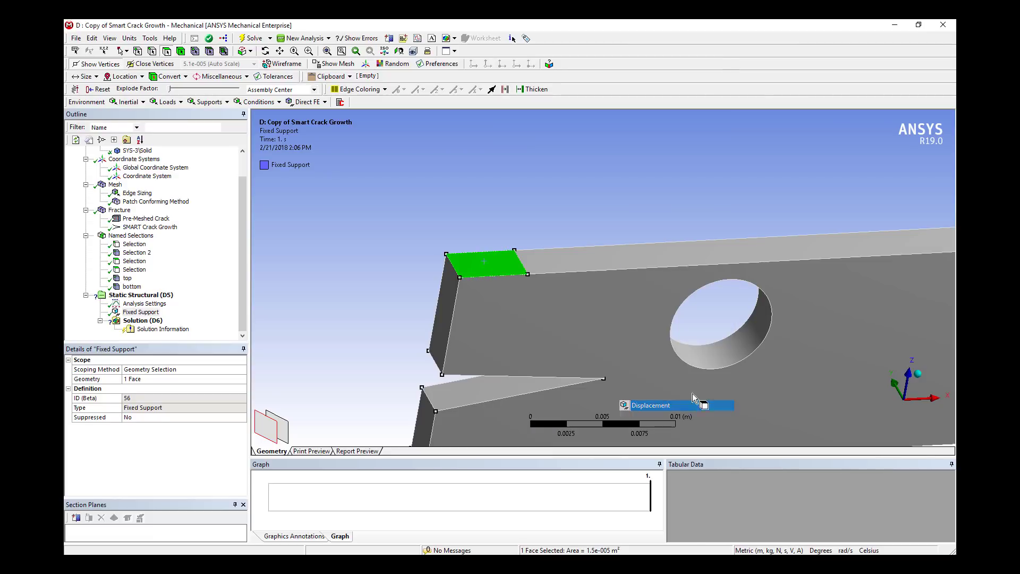
{"action": "middle_click_drag", "start_coordinate": [696, 394], "coordinate": [627, 325]}
{"action": "middle_click_drag", "start_coordinate": [258, 437], "coordinate": [270, 444]}
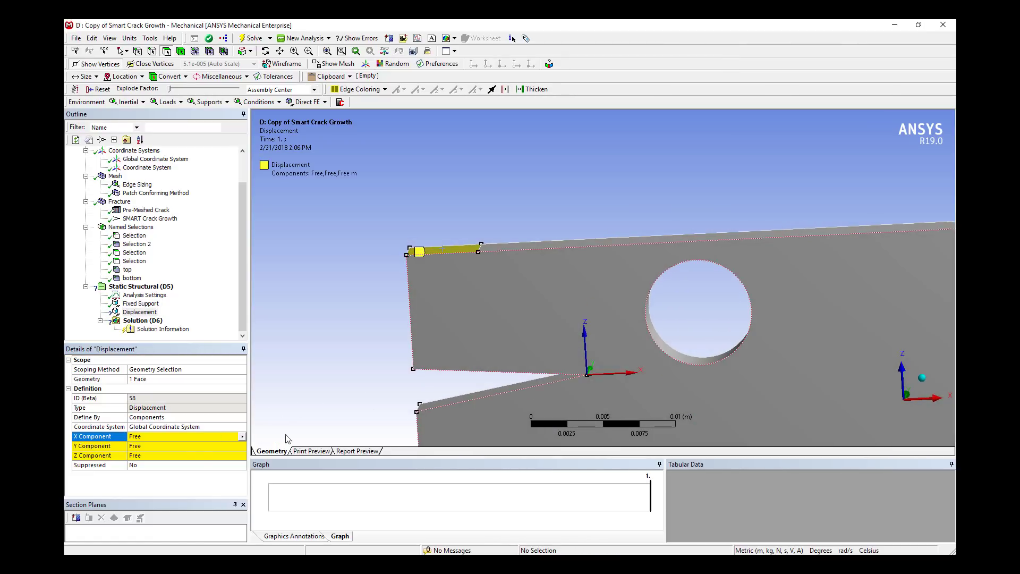
{"action": "left_click", "coordinate": [189, 456]}
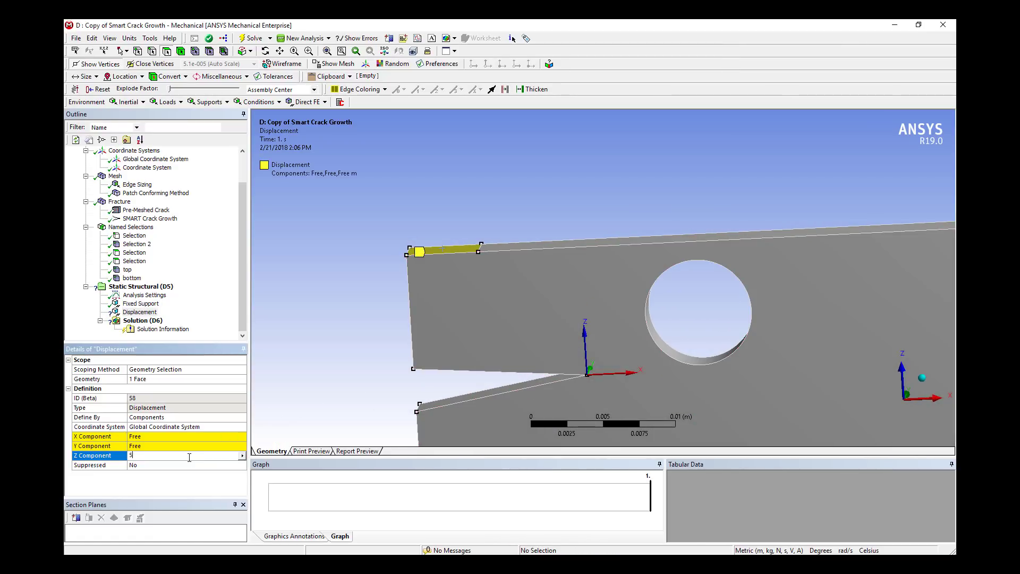
{"action": "key", "text": "Return"}
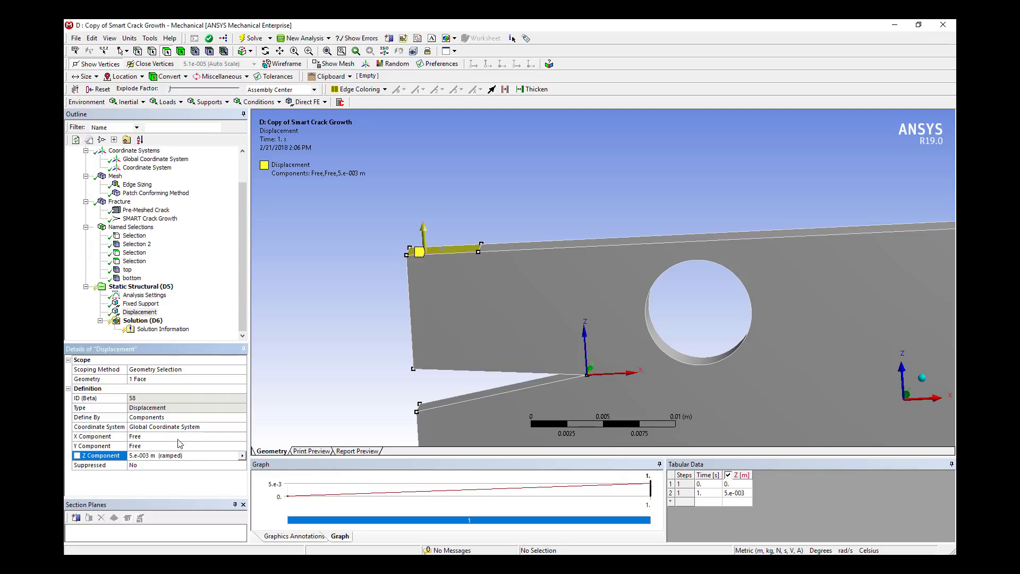
{"action": "left_click", "coordinate": [179, 437]}
{"action": "left_click", "coordinate": [150, 446]}
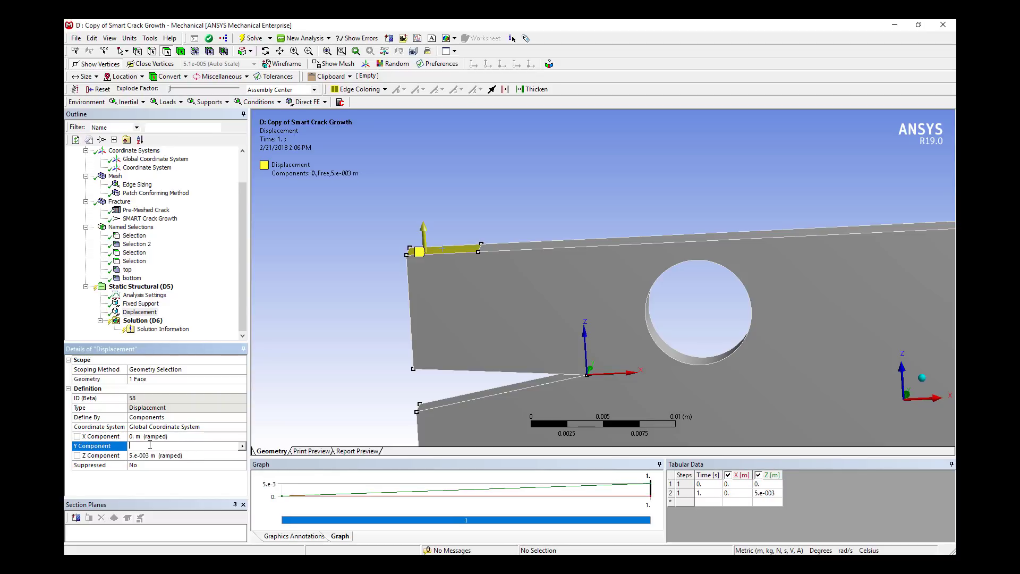
{"action": "key", "text": "Return"}
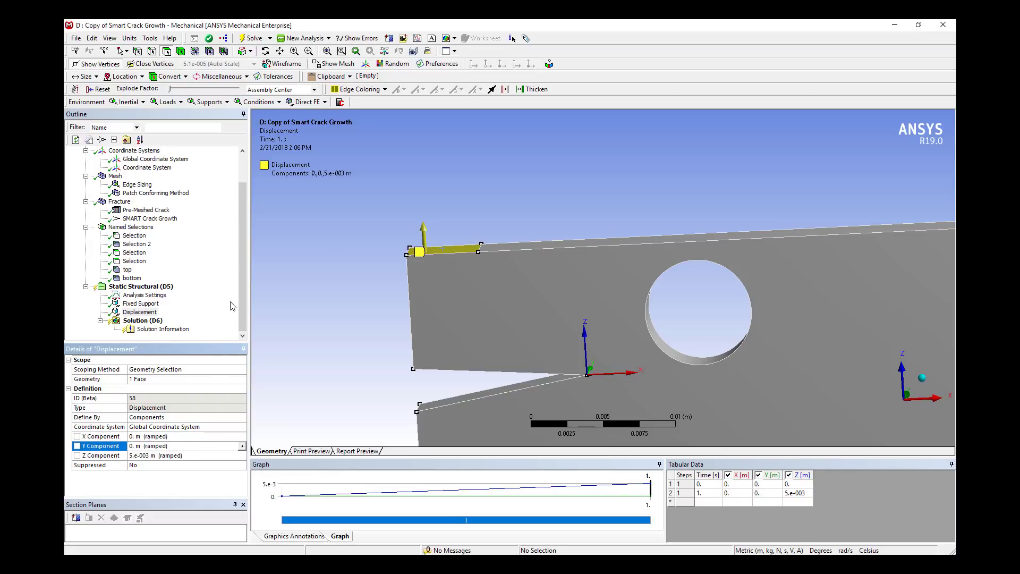
Turn Auto Time Stepping On in the Analysis Settings.
{"action": "left_click", "coordinate": [144, 295]}
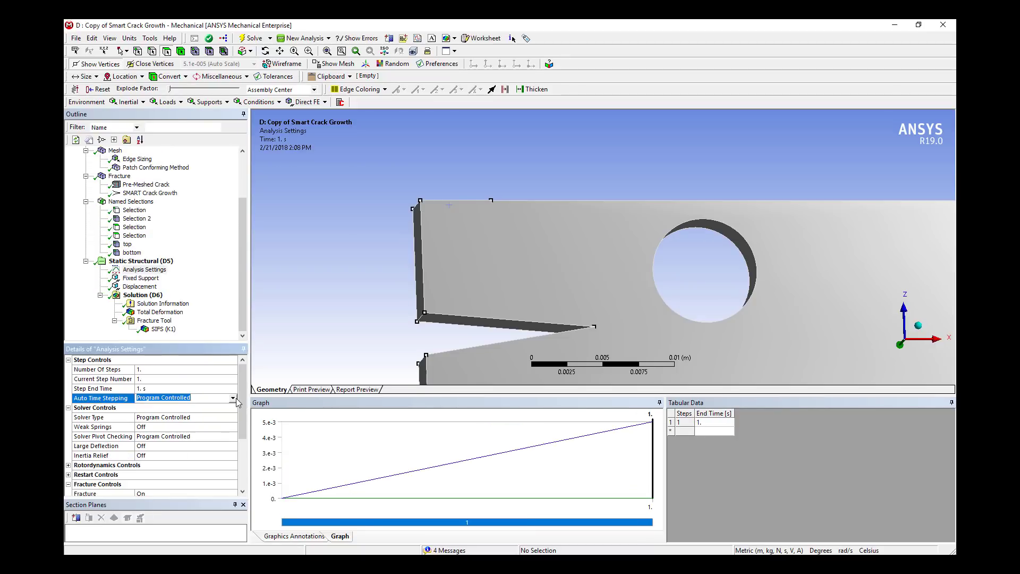
{"action": "left_click", "coordinate": [215, 398]}
{"action": "left_click", "coordinate": [141, 414]}
Switch Auto Time Stepping off, use 40 substeps, and solve the analysis.
{"action": "left_click", "coordinate": [233, 399]}
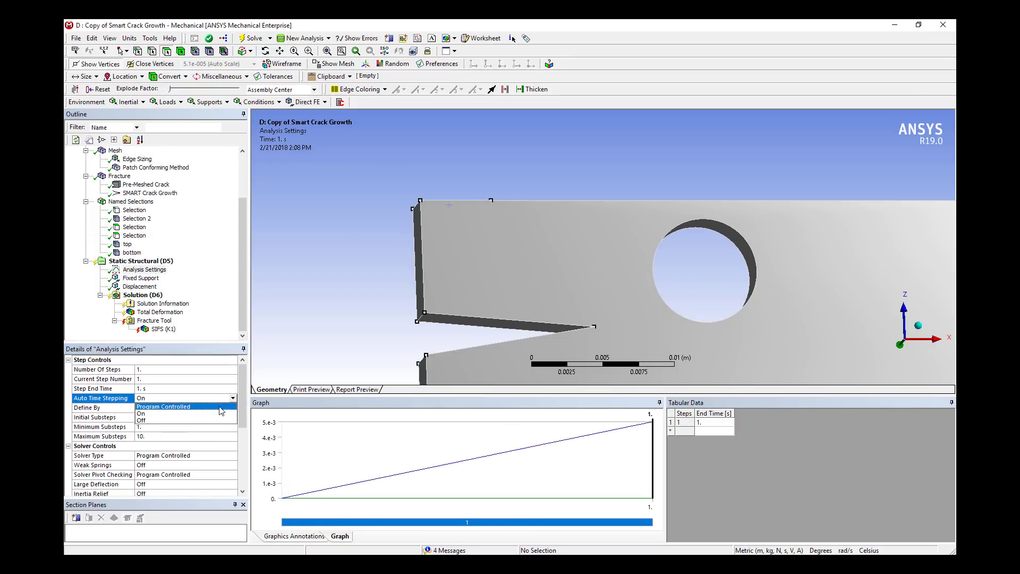
{"action": "left_click", "coordinate": [159, 420]}
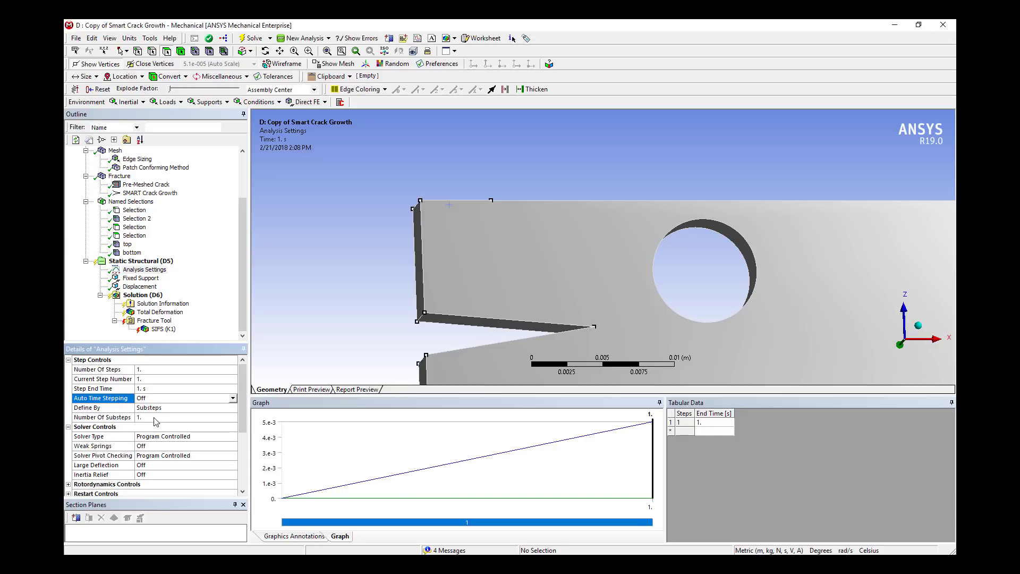
{"action": "left_click", "coordinate": [150, 417]}
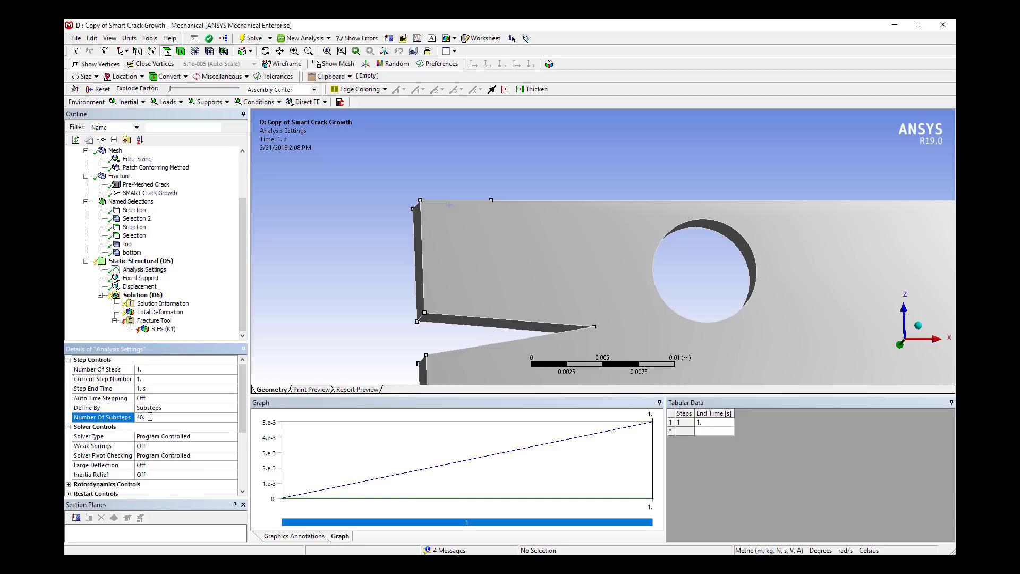
{"action": "left_click", "coordinate": [251, 38]}
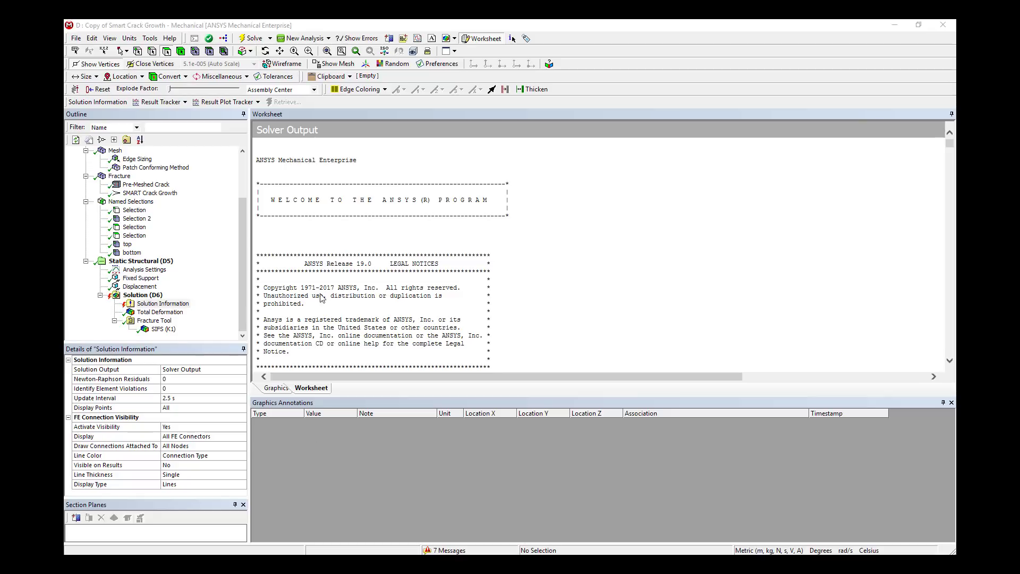
Show the Total Deformation result and animate it, zoomed in on the crack tip.
{"action": "left_click", "coordinate": [155, 321]}
{"action": "left_click", "coordinate": [159, 312]}
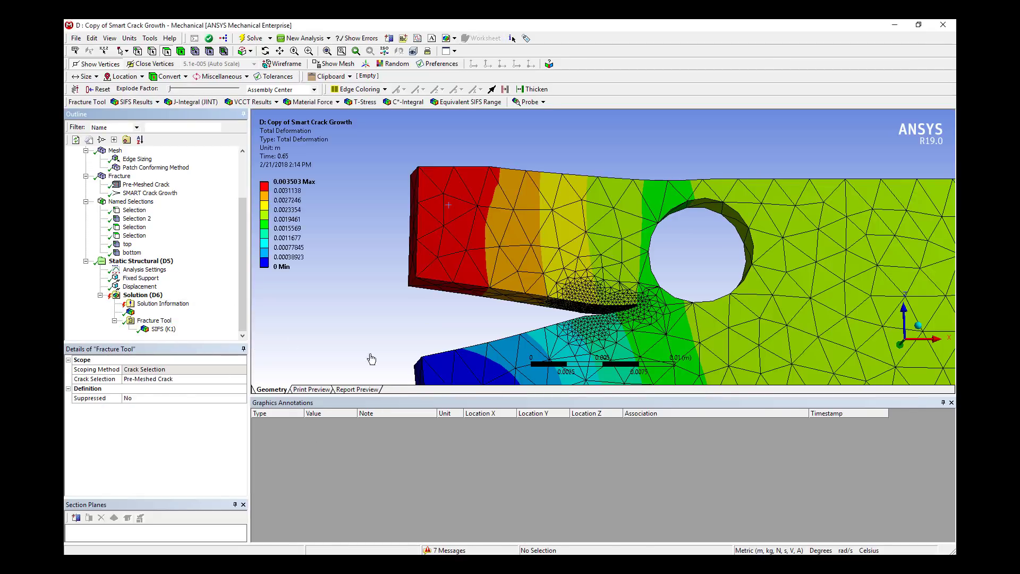
{"action": "left_click", "coordinate": [307, 415]}
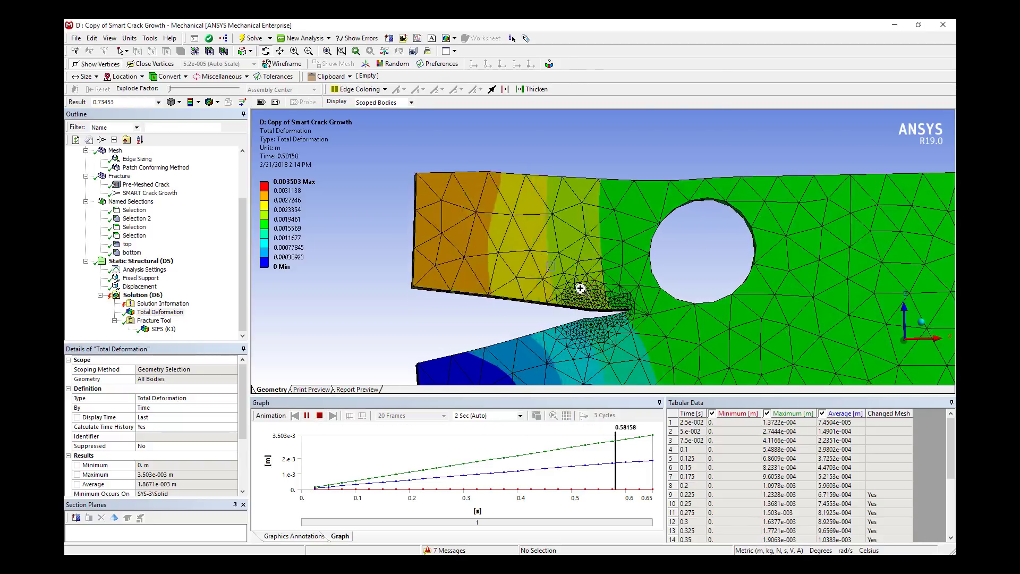
{"action": "left_click_drag", "start_coordinate": [593, 295], "coordinate": [691, 339]}
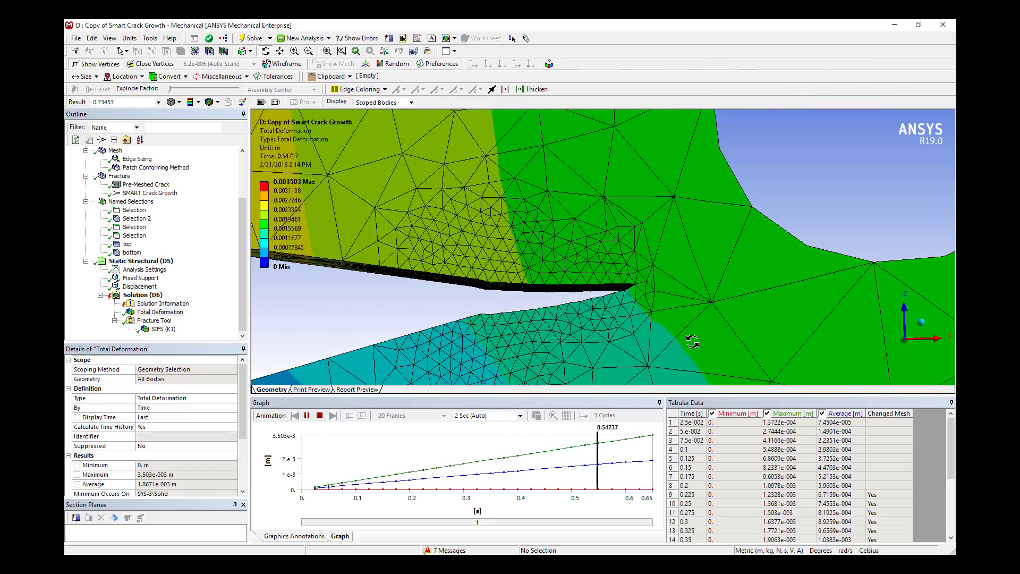
{"action": "left_click", "coordinate": [336, 416]}
Set the animation to 4 seconds with 40 frames and replay it.
{"action": "left_click", "coordinate": [488, 416]}
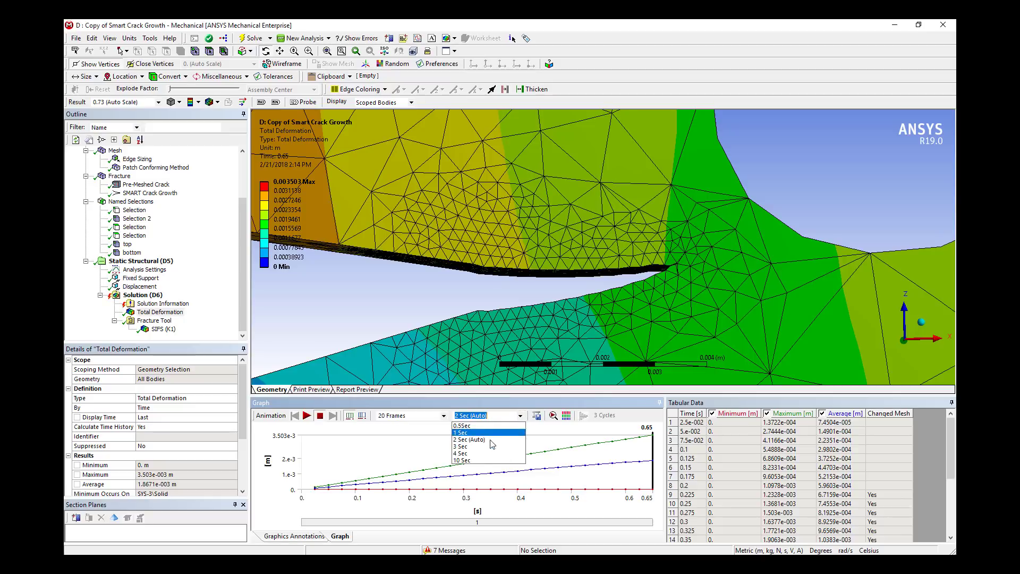
{"action": "left_click", "coordinate": [478, 454]}
{"action": "left_click", "coordinate": [444, 416]}
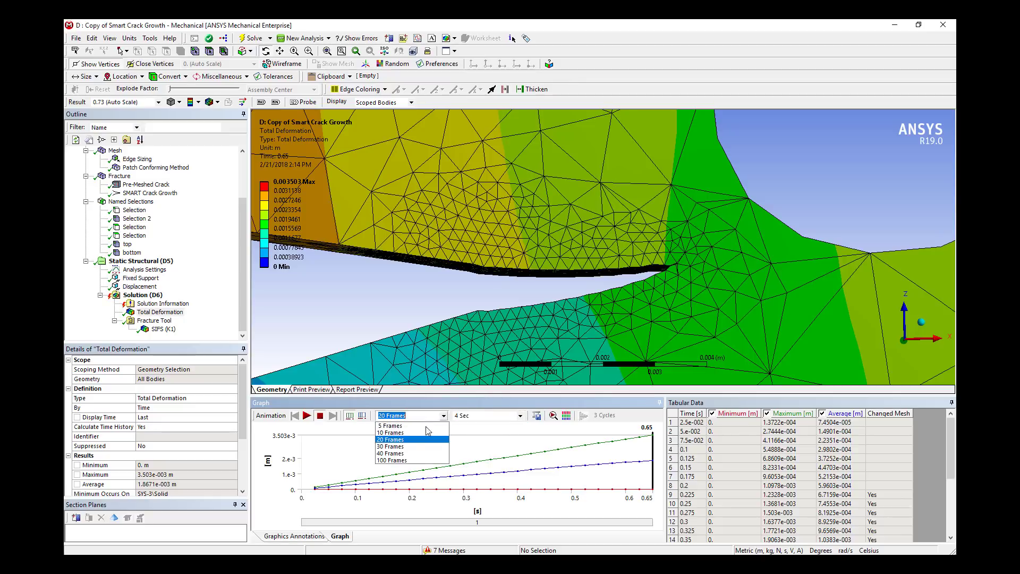
{"action": "left_click", "coordinate": [407, 453]}
{"action": "left_click", "coordinate": [302, 416]}
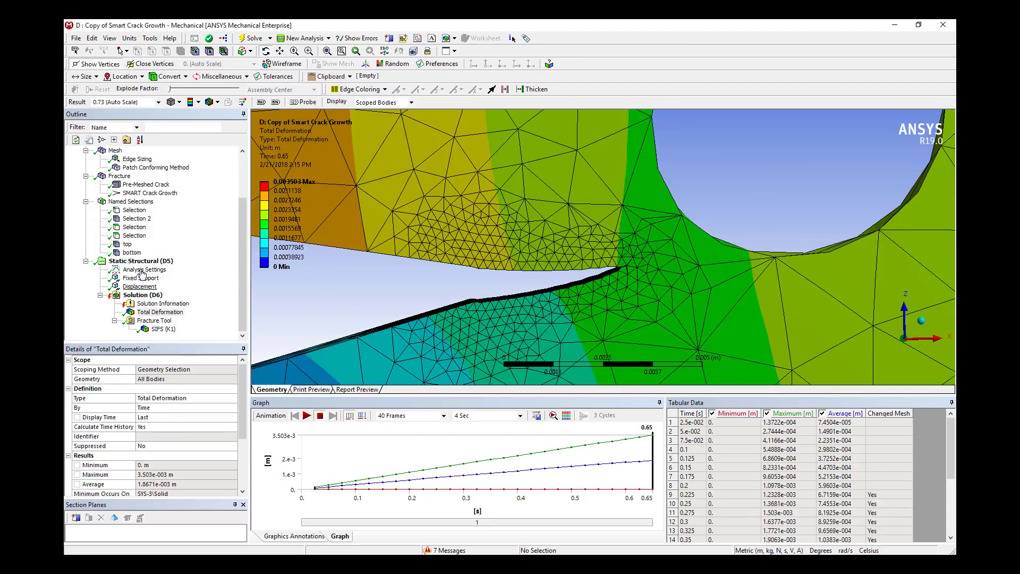
Change the SMART Crack Growth option from Static to Fatigue, keeping the Stress Intensity Factor criterion.
{"action": "left_click", "coordinate": [150, 192]}
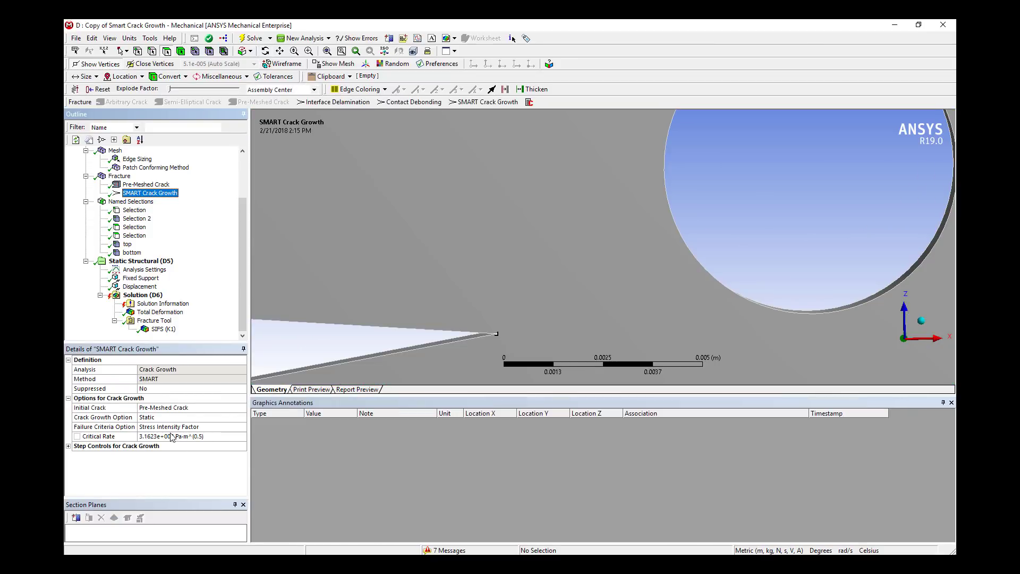
{"action": "left_click", "coordinate": [151, 417]}
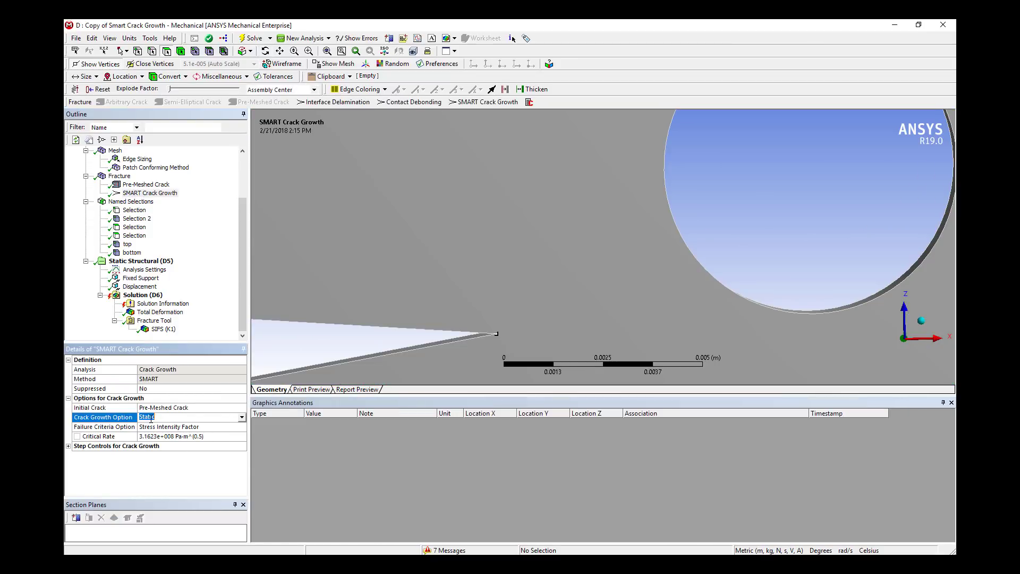
{"action": "left_click", "coordinate": [243, 418]}
{"action": "left_click", "coordinate": [154, 427]}
{"action": "left_click", "coordinate": [228, 429]}
{"action": "left_click", "coordinate": [242, 427]}
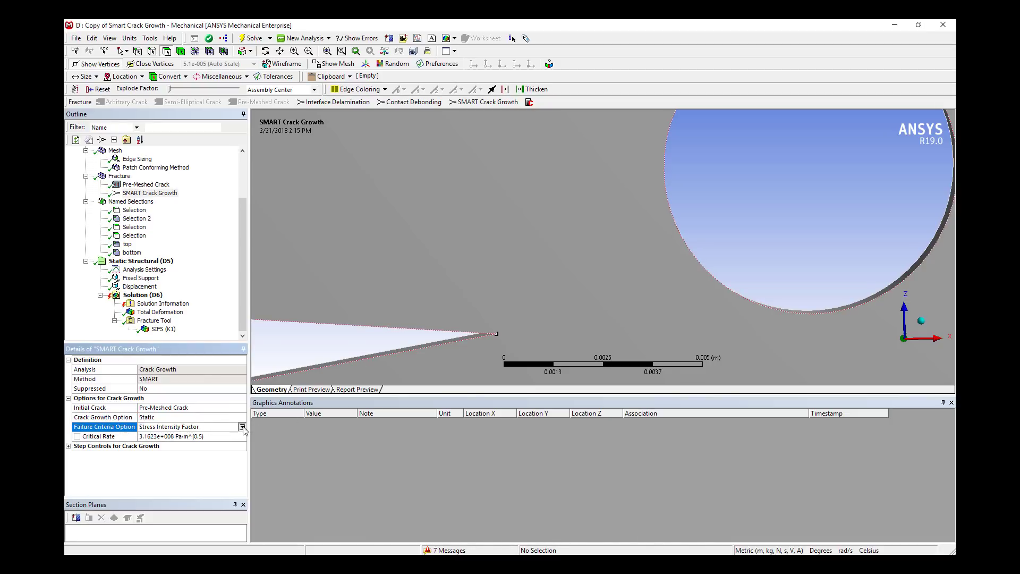
{"action": "left_click", "coordinate": [303, 449]}
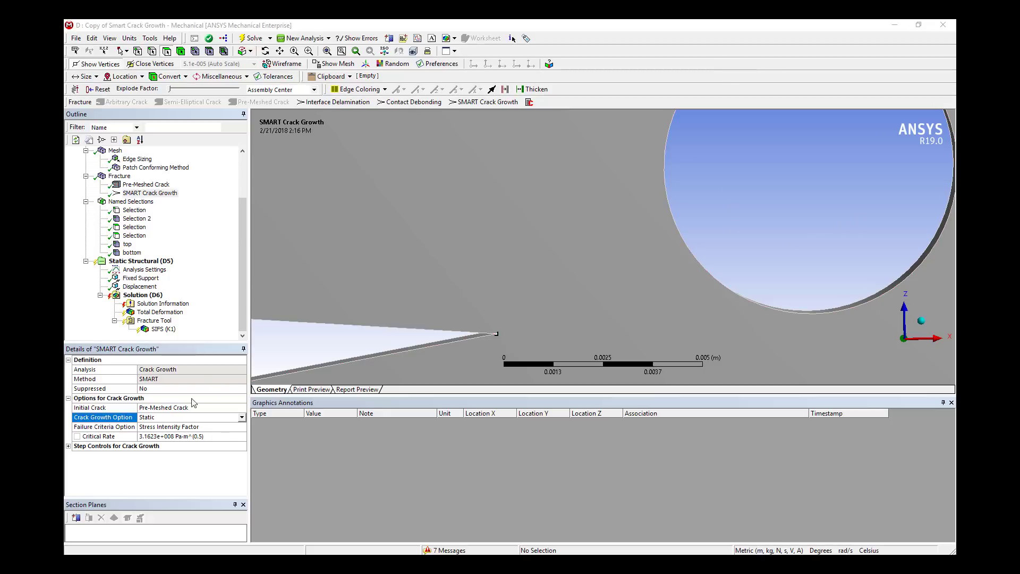
{"action": "left_click", "coordinate": [242, 417]}
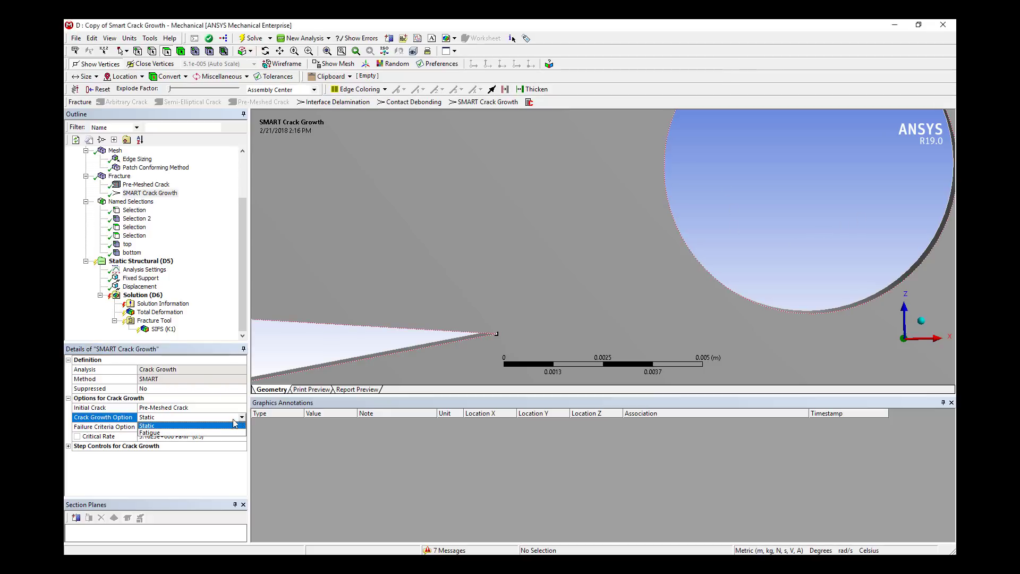
{"action": "left_click", "coordinate": [212, 436]}
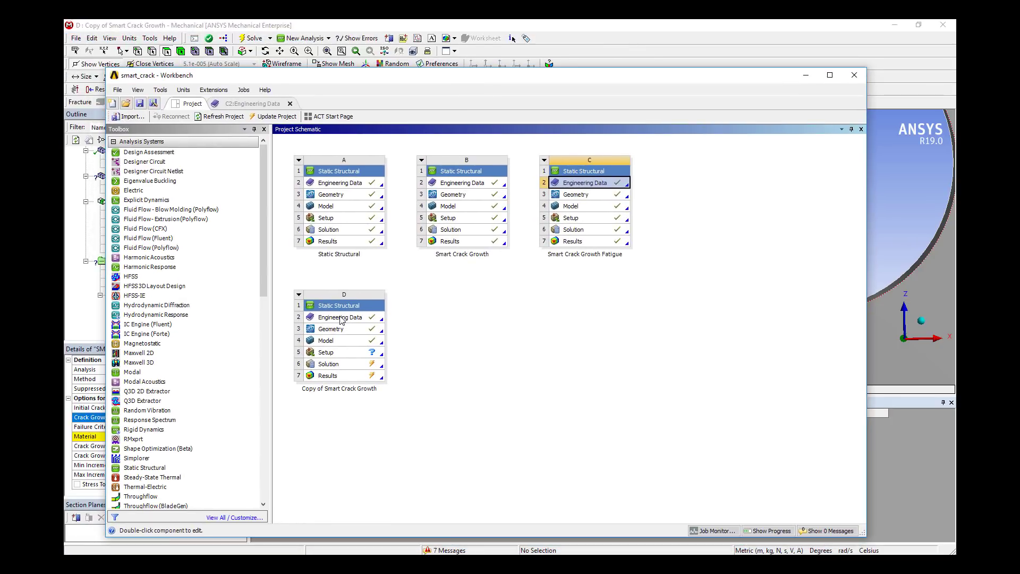
Add Paris' Law to Structural Steel in D2 engineering data with mm and tonne reference units.
{"action": "double_click", "coordinate": [341, 318]}
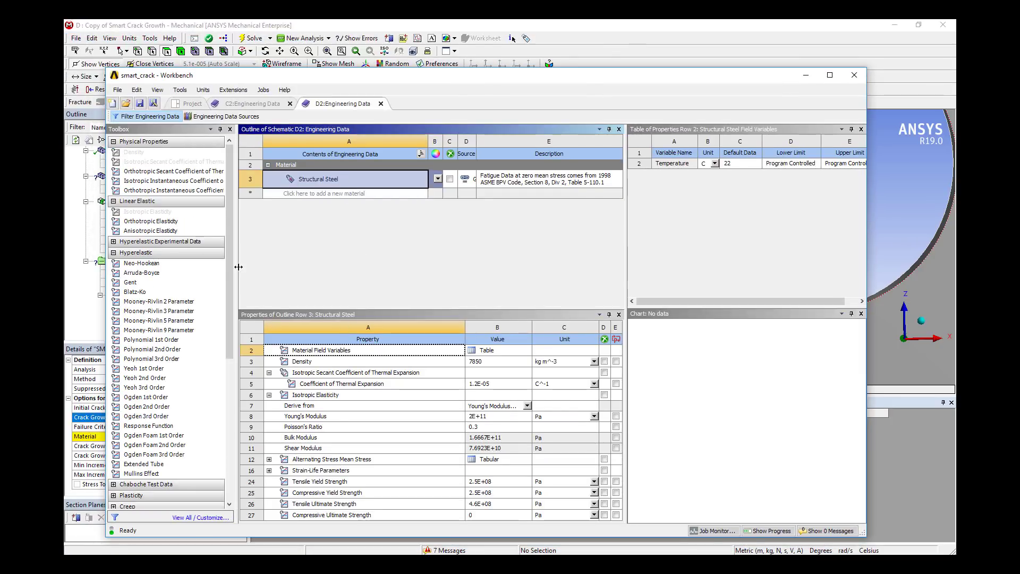
{"action": "left_click_drag", "start_coordinate": [231, 268], "coordinate": [243, 432]}
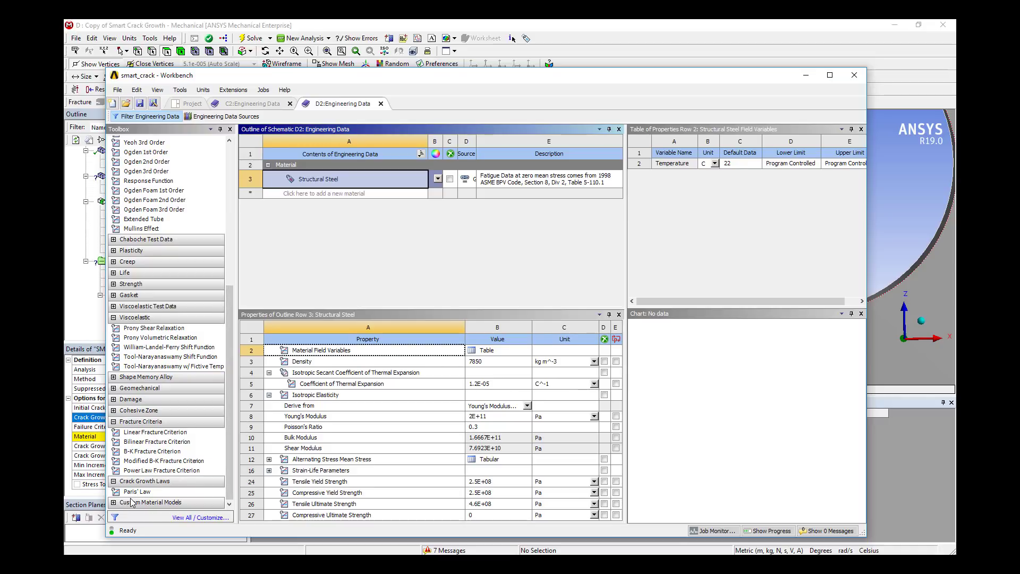
{"action": "left_click_drag", "start_coordinate": [136, 497], "coordinate": [461, 485]}
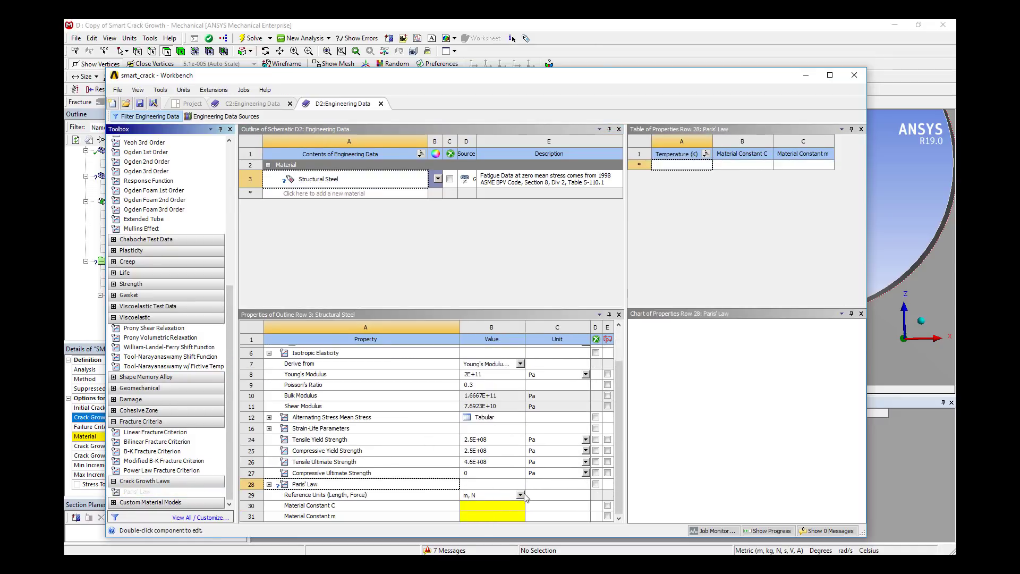
{"action": "left_click", "coordinate": [520, 494]}
{"action": "left_click", "coordinate": [488, 519]}
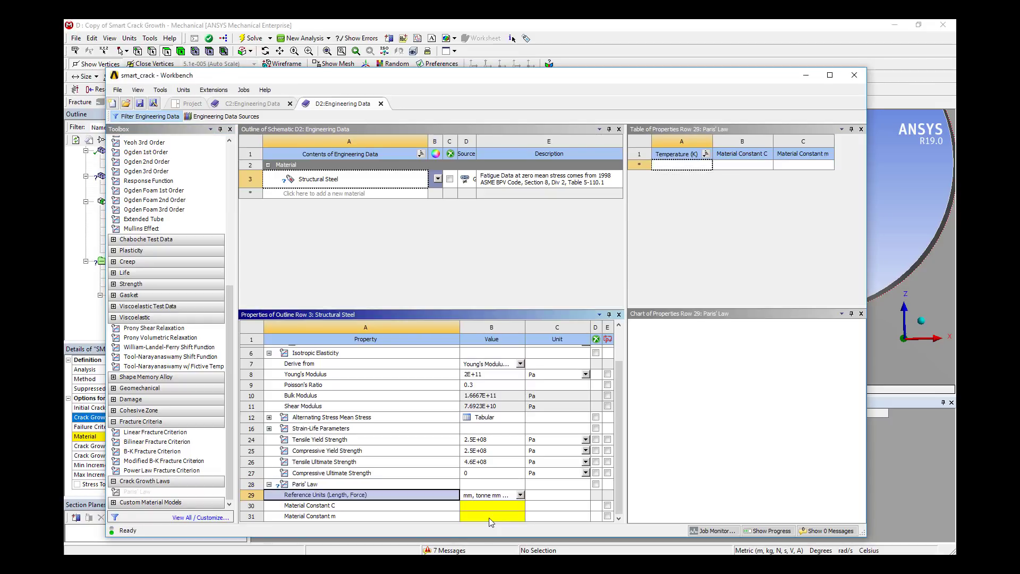
{"action": "left_click_drag", "start_coordinate": [534, 74], "coordinate": [534, 48]}
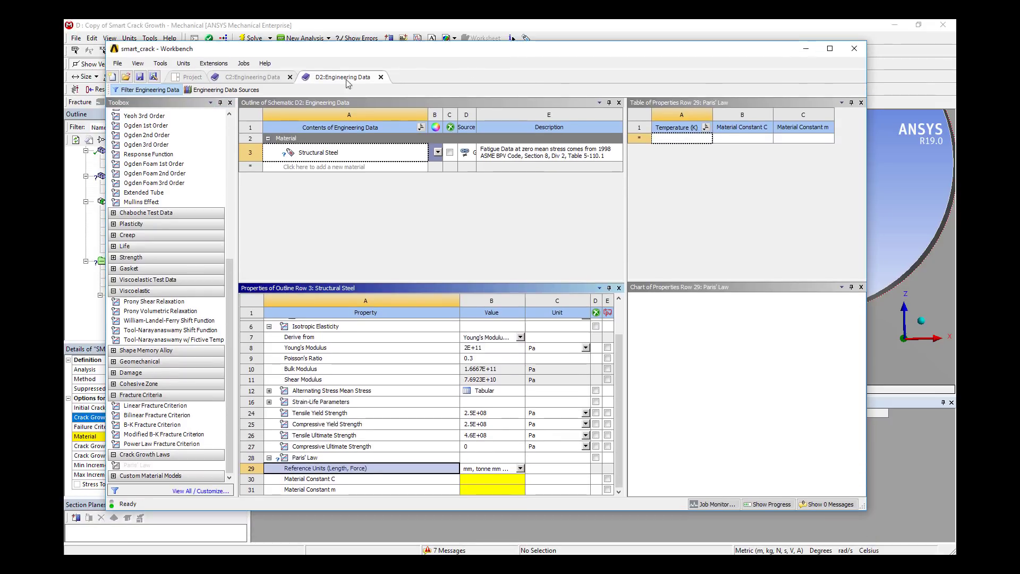
Copy Material Constant C = 6.31E-09 from C2 into D2's Paris' Law.
{"action": "left_click", "coordinate": [253, 78]}
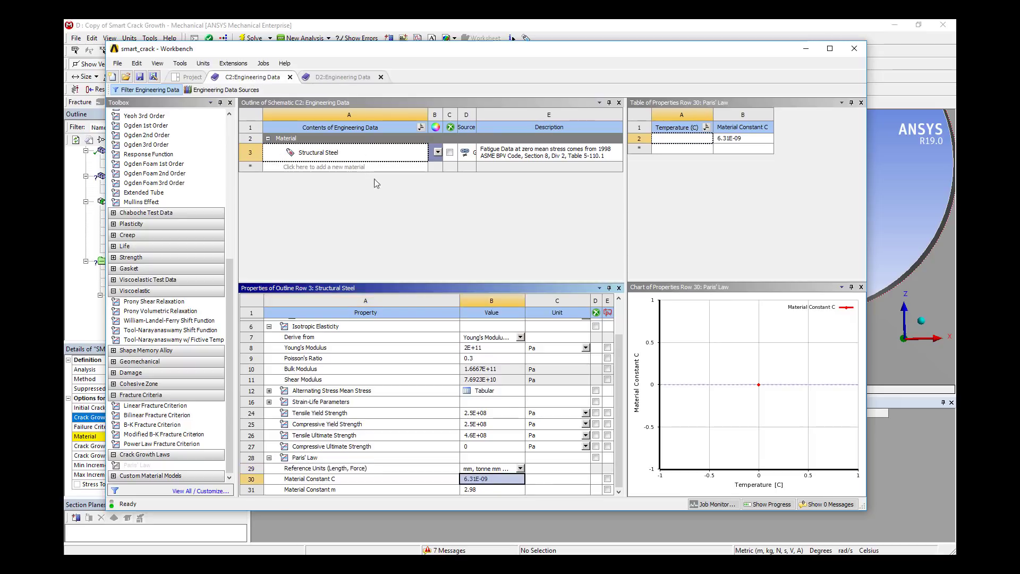
{"action": "left_click", "coordinate": [475, 491], "text": "shift"}
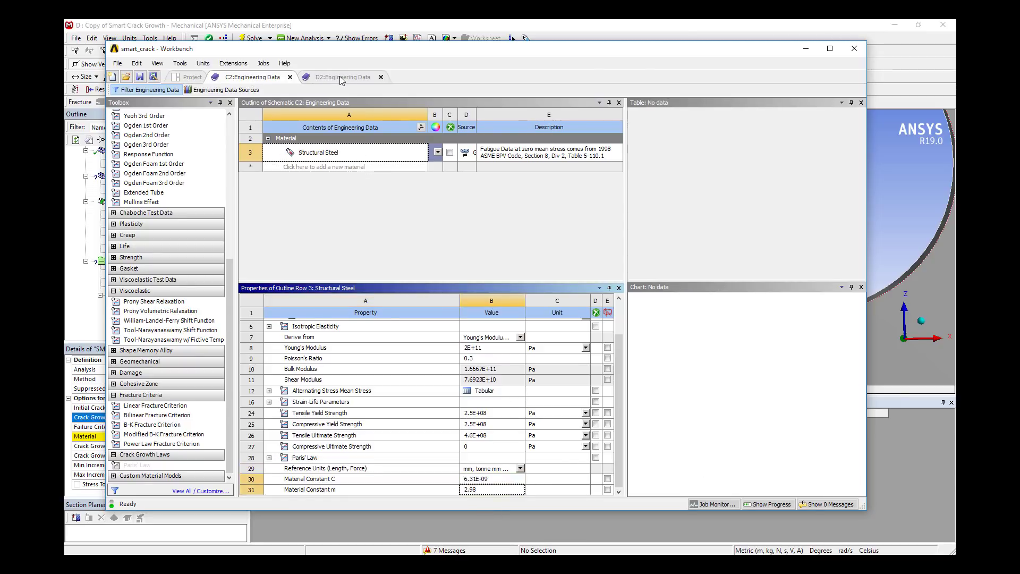
{"action": "left_click", "coordinate": [330, 78]}
{"action": "left_click", "coordinate": [487, 479]}
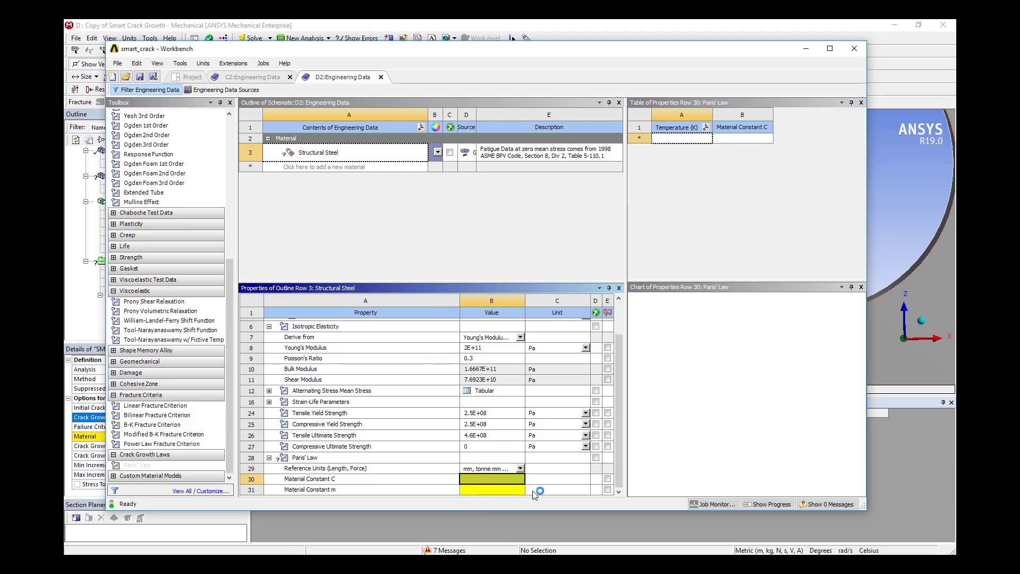
{"action": "left_click", "coordinate": [262, 78]}
{"action": "left_click", "coordinate": [479, 481]}
{"action": "key", "text": "ctrl+c"}
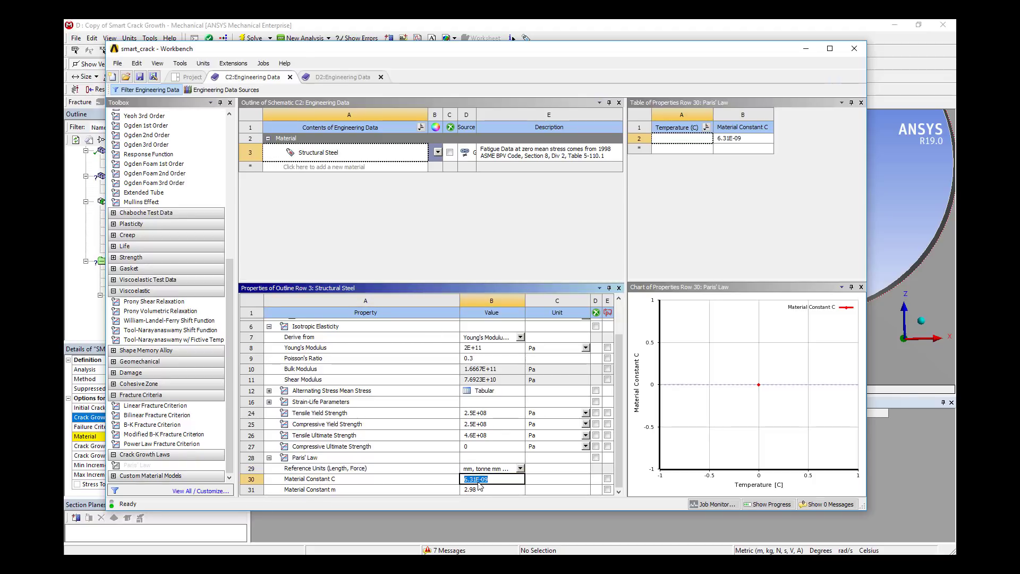
{"action": "left_click", "coordinate": [343, 78]}
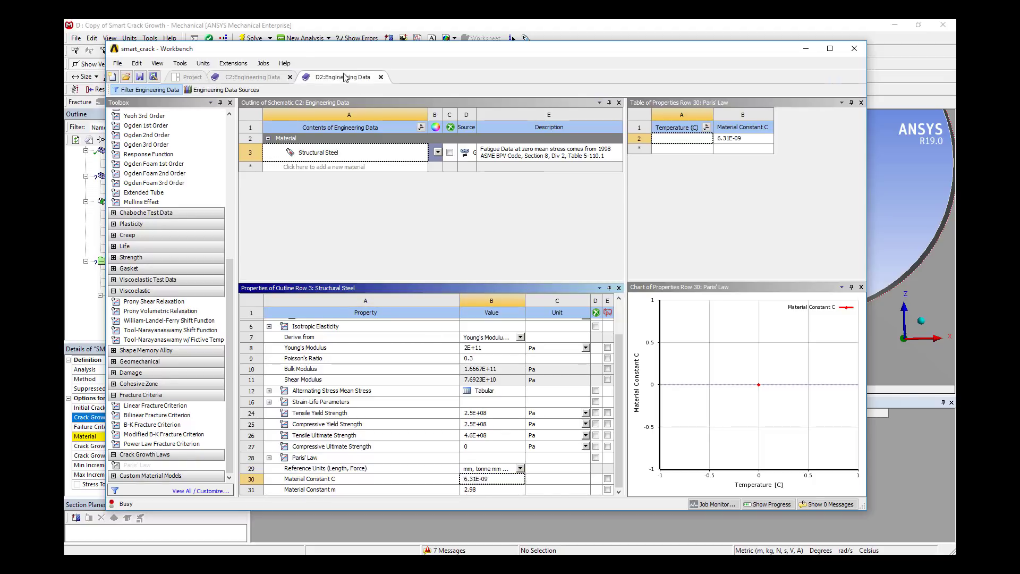
{"action": "left_click", "coordinate": [496, 481]}
{"action": "key", "text": "ctrl+v"}
{"action": "key", "text": "Return"}
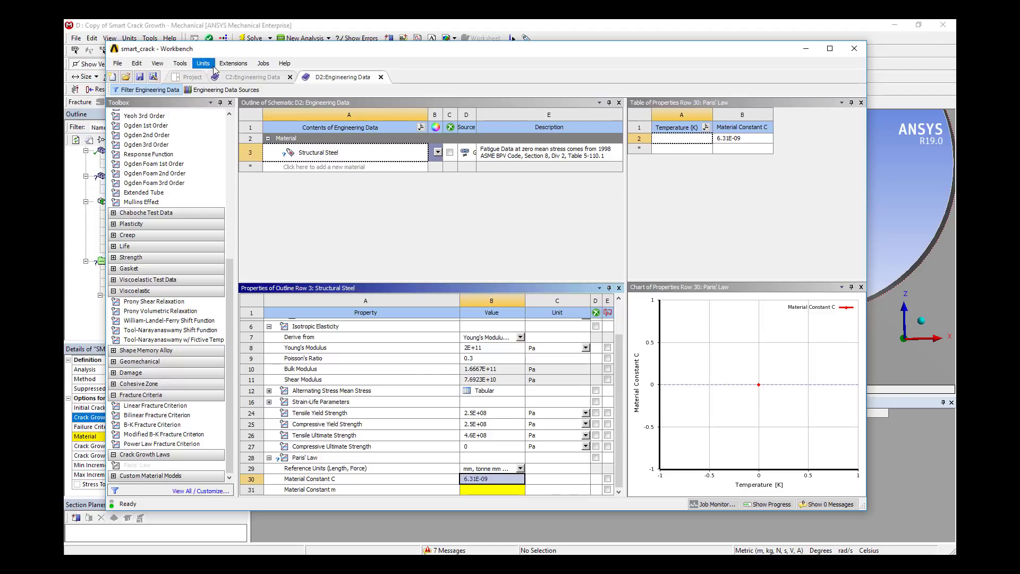
Copy Material Constant m = 2.98 from C2 into D2's Paris' Law.
{"action": "left_click", "coordinate": [253, 77]}
{"action": "double_click", "coordinate": [483, 490]}
{"action": "key", "text": "ctrl+c"}
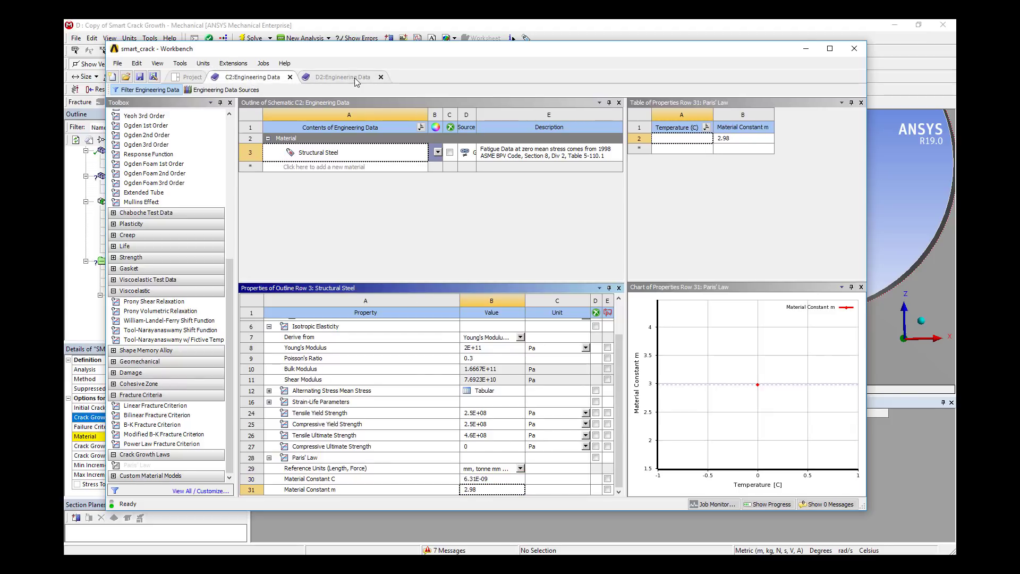
{"action": "left_click", "coordinate": [350, 76]}
{"action": "left_click", "coordinate": [484, 489]}
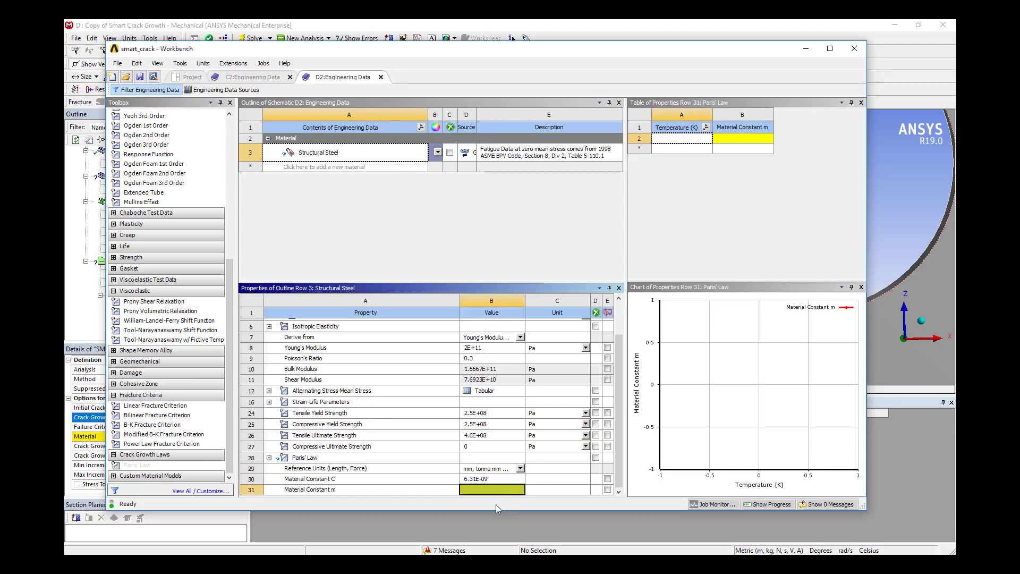
{"action": "key", "text": "ctrl+v"}
{"action": "key", "text": "Return"}
{"action": "left_click", "coordinate": [533, 33]}
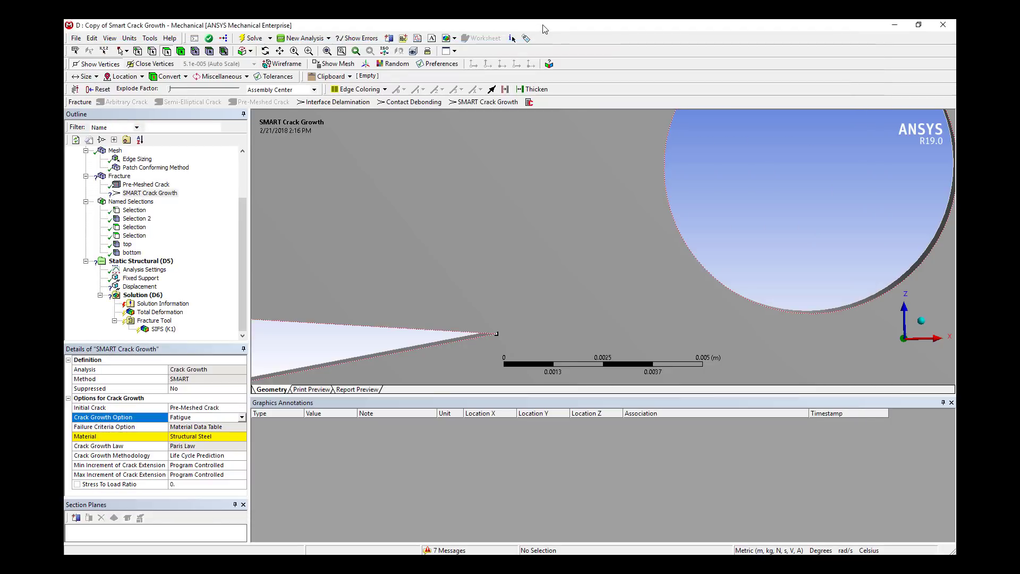
{"action": "left_click_drag", "start_coordinate": [244, 227], "coordinate": [240, 169]}
{"action": "right_click", "coordinate": [130, 169]}
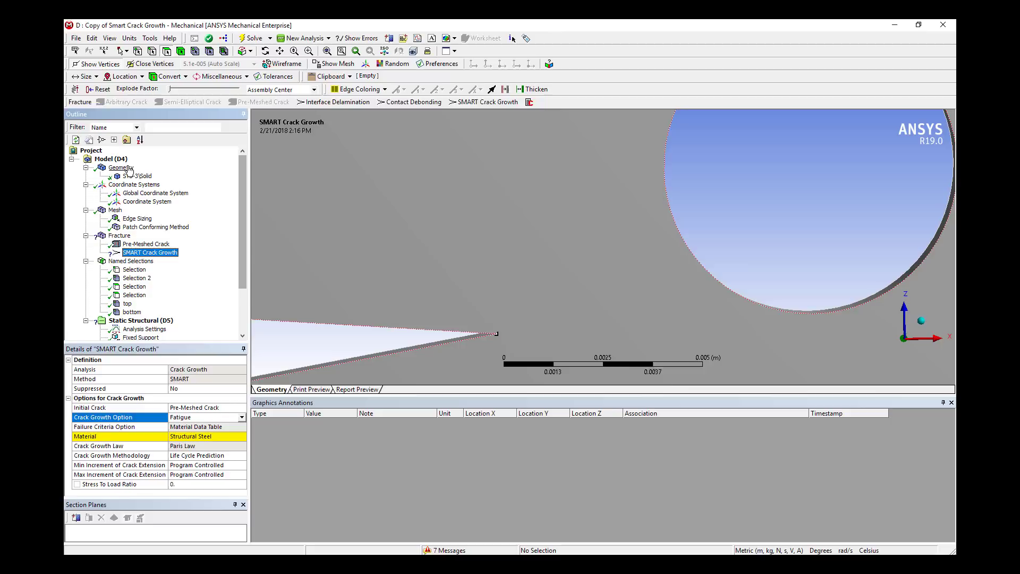
{"action": "right_click", "coordinate": [102, 160]}
{"action": "left_click", "coordinate": [184, 282]}
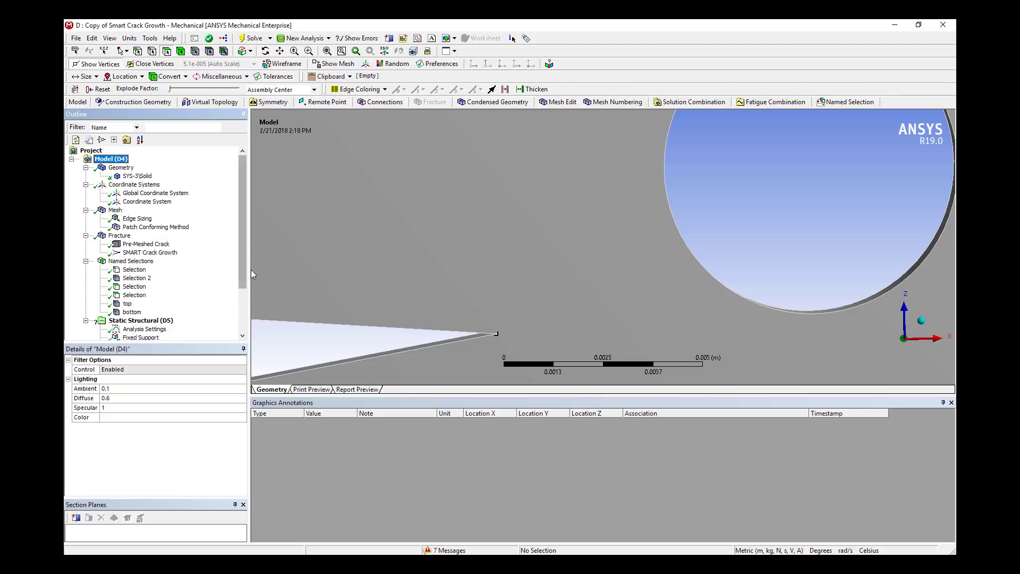
{"action": "left_click_drag", "start_coordinate": [244, 270], "coordinate": [247, 319]}
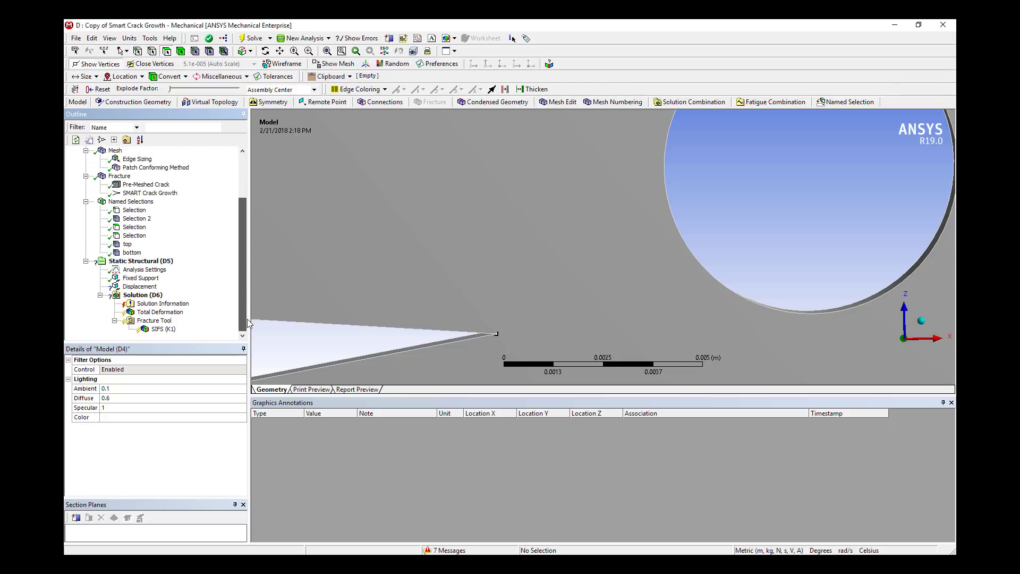
Make the Displacement load's X, Y and Z components Constant instead of varying over time.
{"action": "left_click", "coordinate": [139, 286]}
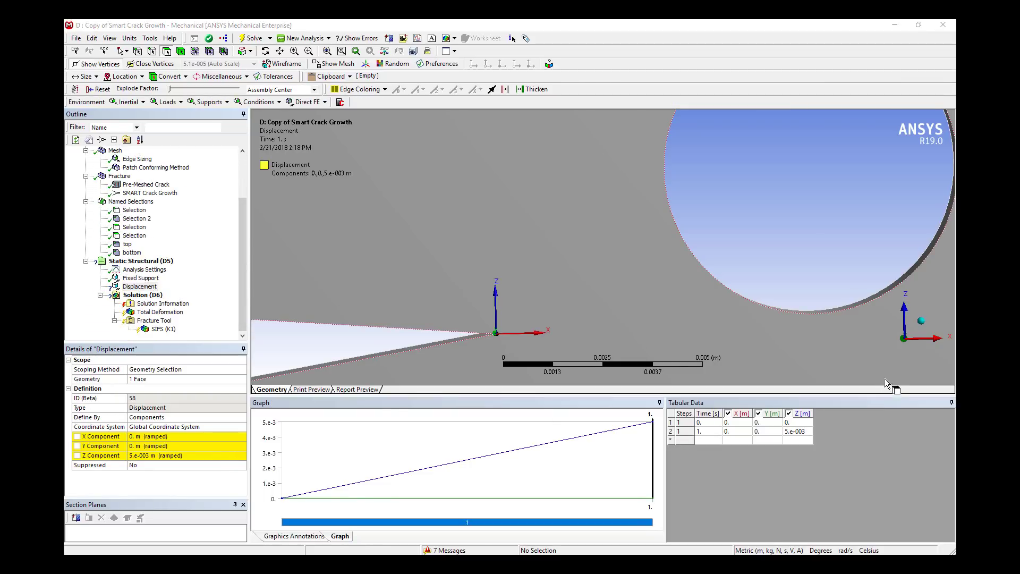
{"action": "left_click", "coordinate": [797, 424]}
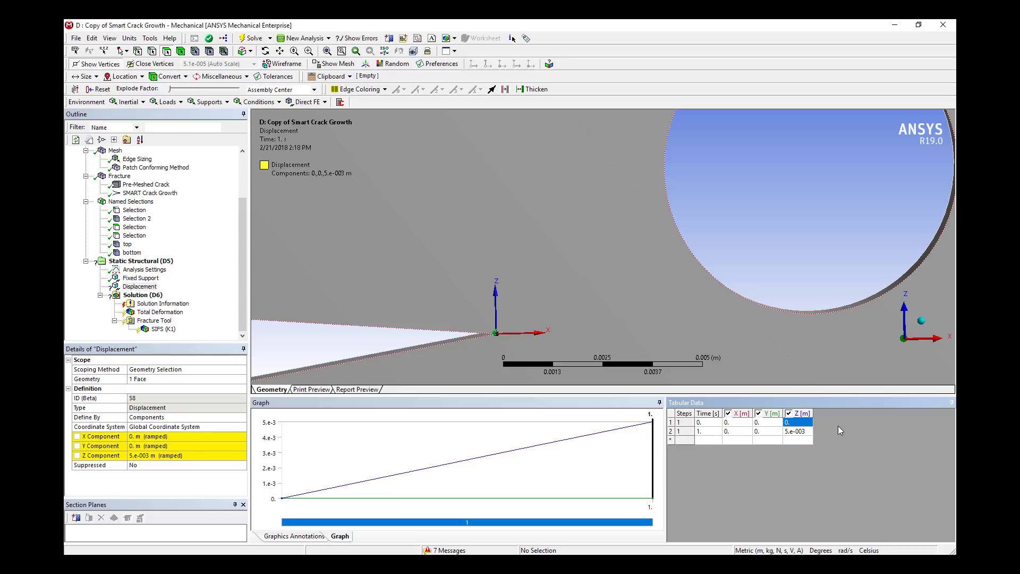
{"action": "left_click", "coordinate": [233, 456]}
{"action": "left_click", "coordinate": [243, 456]}
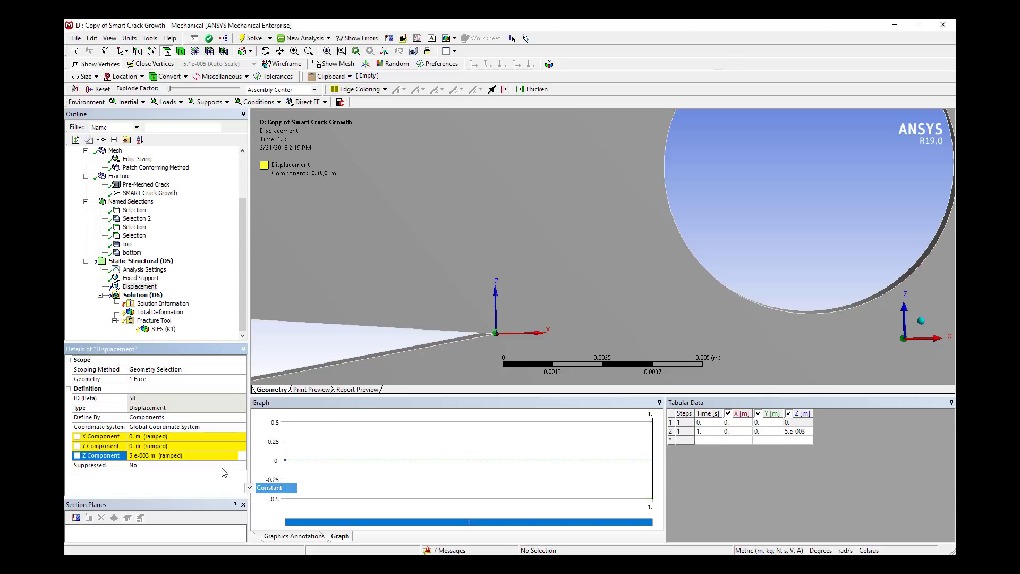
{"action": "left_click", "coordinate": [269, 488]}
{"action": "left_click", "coordinate": [226, 447]}
{"action": "left_click", "coordinate": [242, 446]}
{"action": "left_click", "coordinate": [266, 477]}
{"action": "left_click", "coordinate": [233, 436]}
{"action": "left_click", "coordinate": [243, 436]}
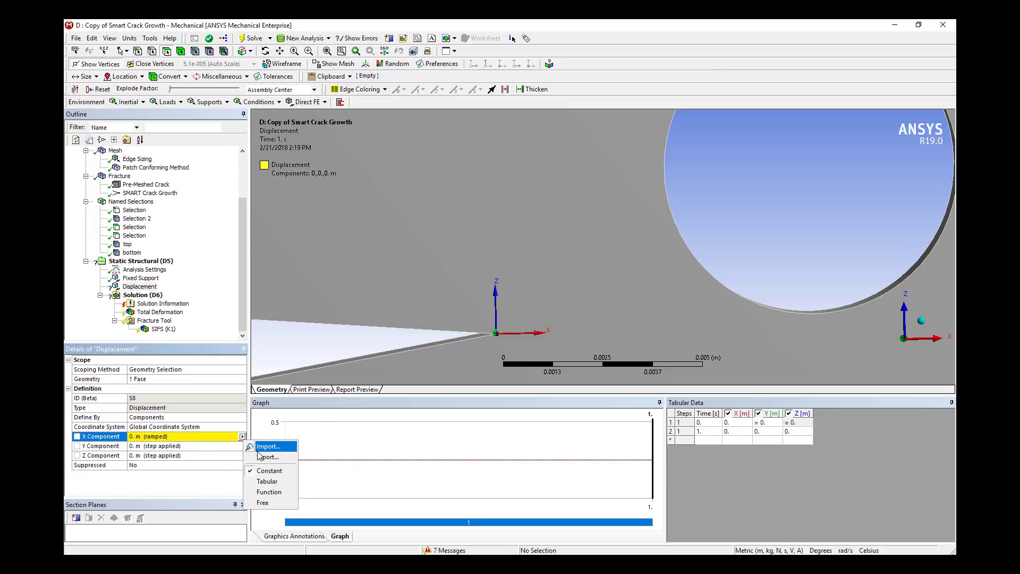
{"action": "left_click", "coordinate": [263, 468]}
Set the Displacement Z Component to 1.e-006 m.
{"action": "left_click", "coordinate": [206, 459]}
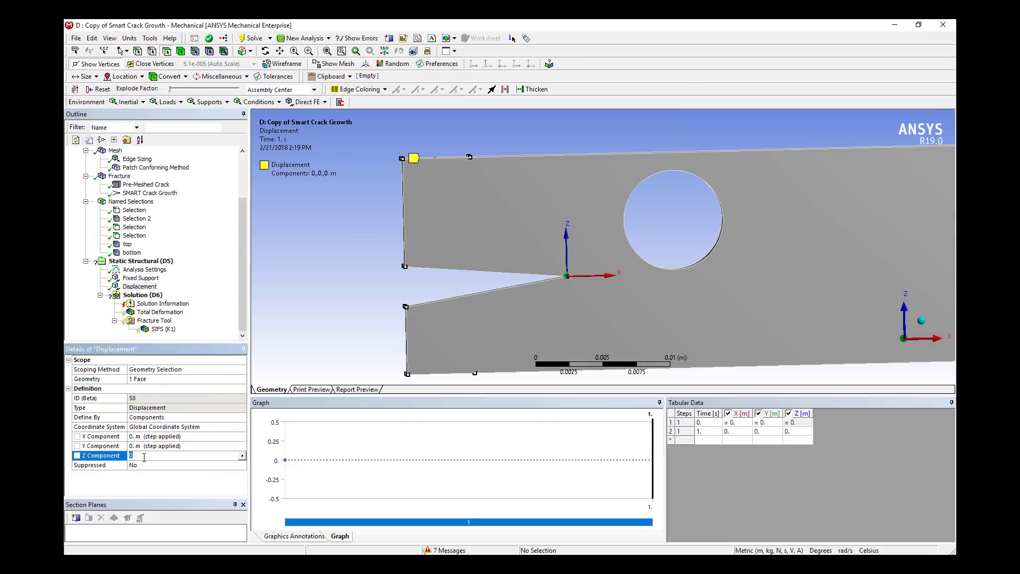
{"action": "type", "text": "1.e-006"}
{"action": "key", "text": "Return"}
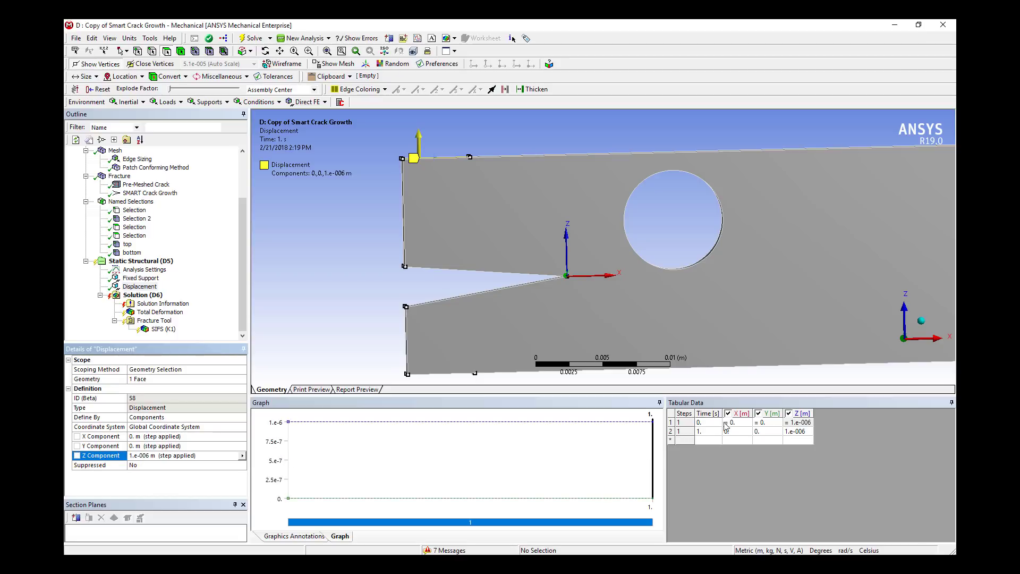
{"action": "scroll", "coordinate": [458, 168], "scroll_direction": "down", "scroll_amount": 2}
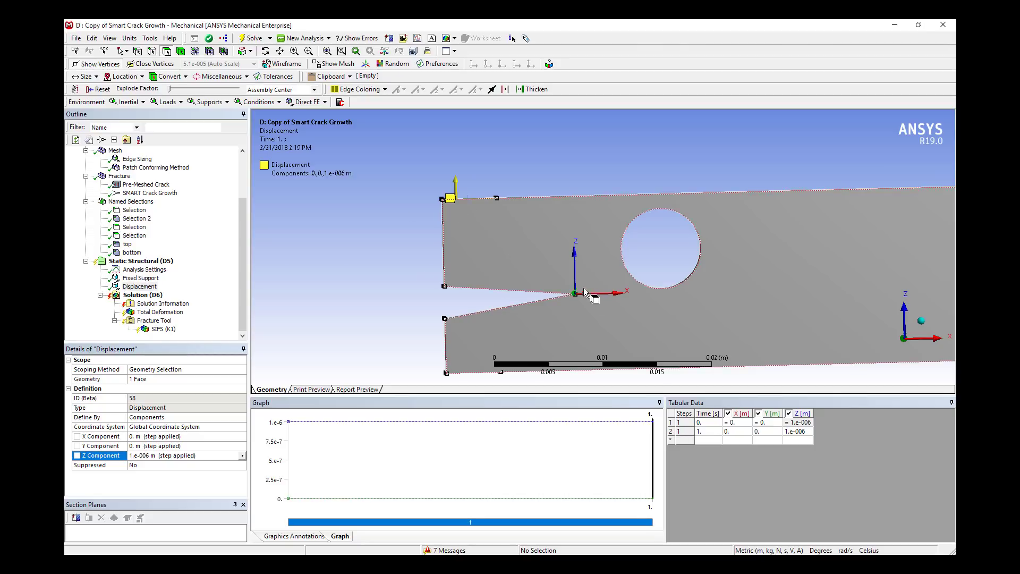
Set Number Of Substeps to 10 and solve the crack growth analysis.
{"action": "left_click", "coordinate": [144, 270]}
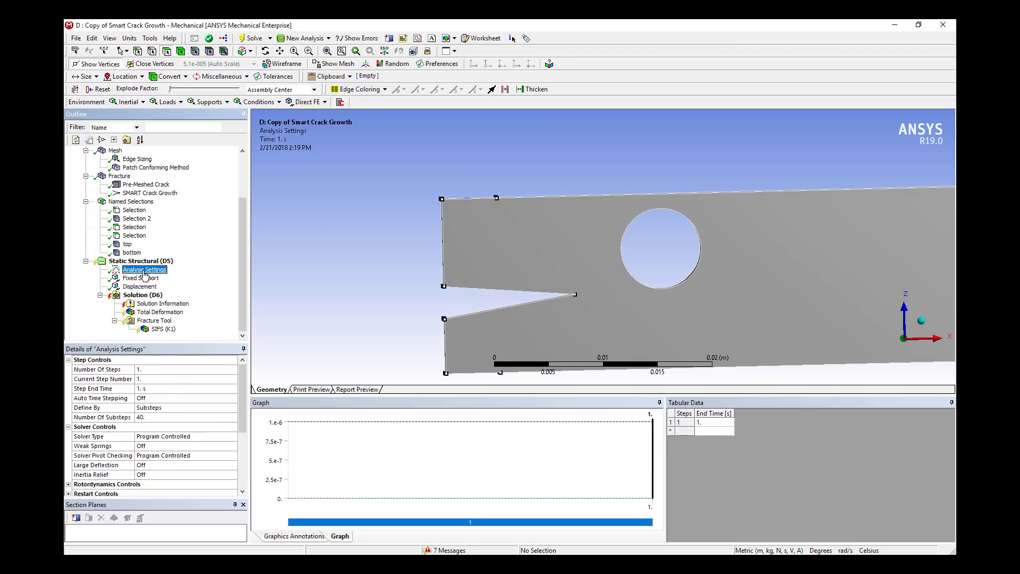
{"action": "left_click", "coordinate": [157, 417]}
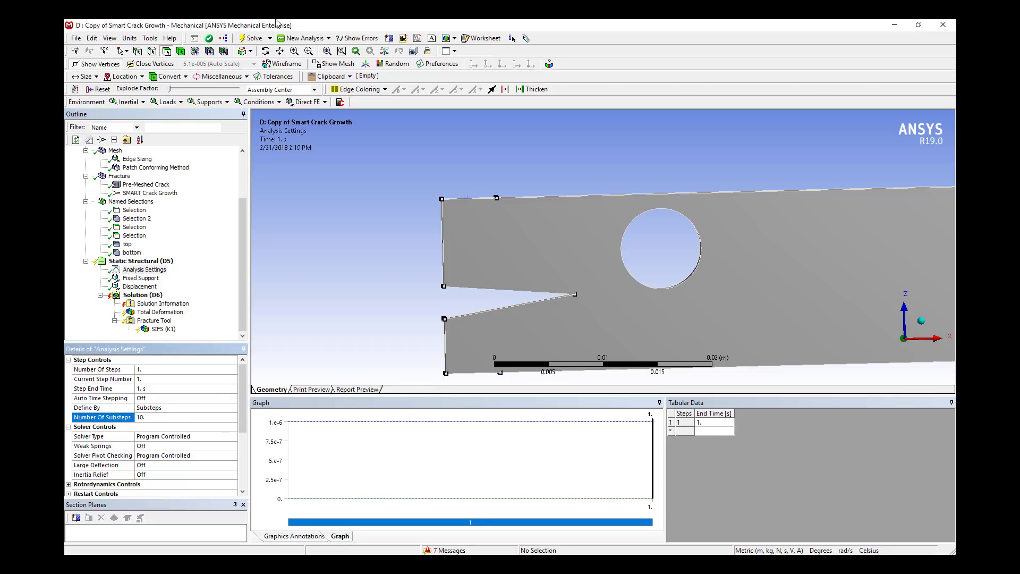
{"action": "left_click", "coordinate": [252, 38]}
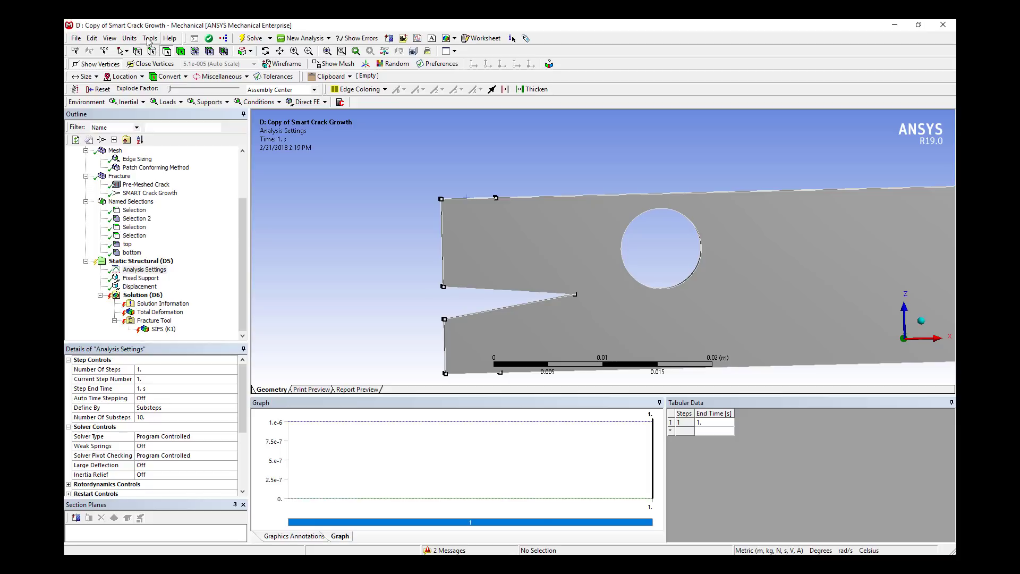
Switch units to Metric (mm, kg, N, s, mV, mA) and view the Solver Output.
{"action": "left_click", "coordinate": [129, 38]}
{"action": "left_click", "coordinate": [159, 67]}
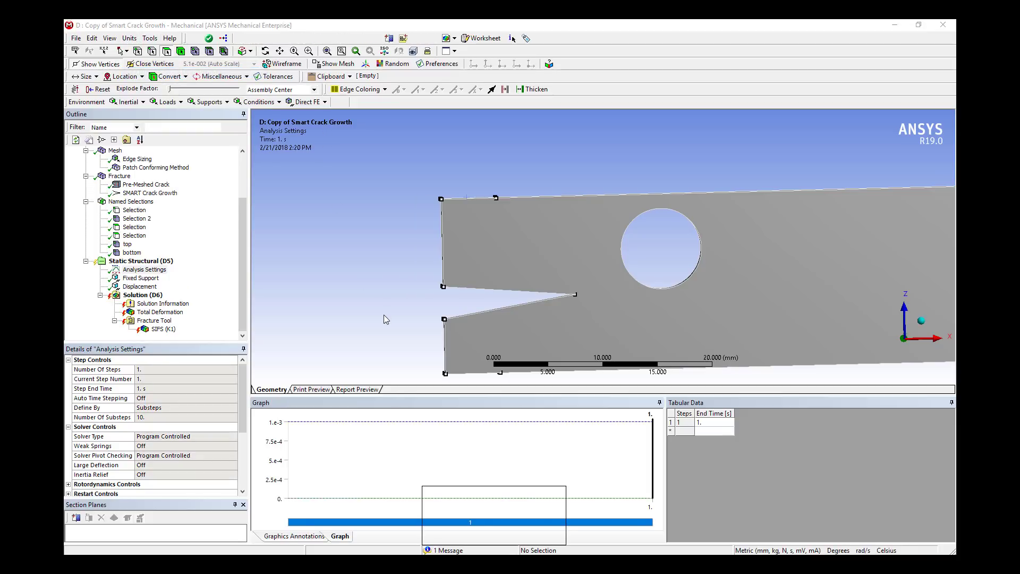
{"action": "left_click", "coordinate": [161, 305]}
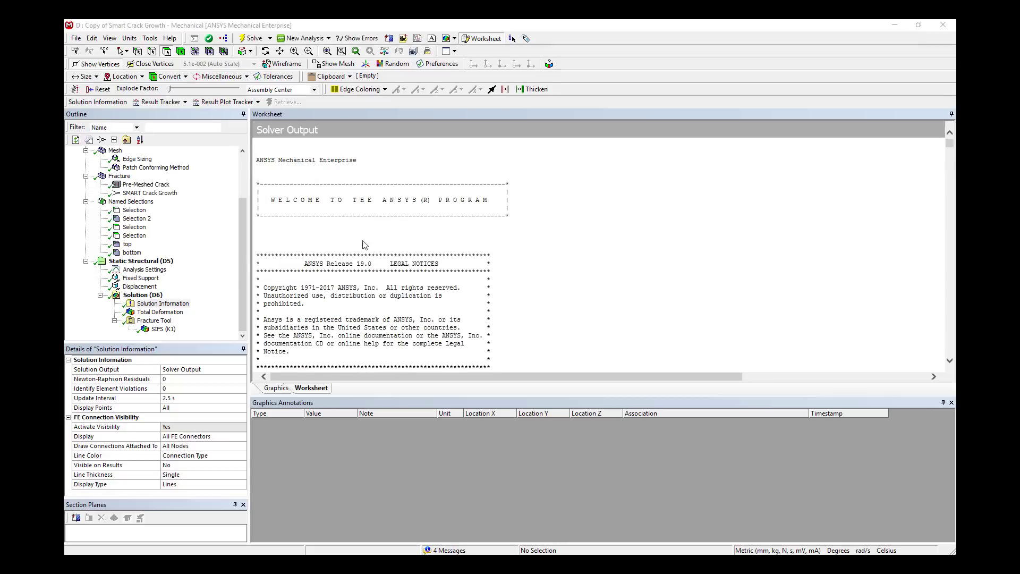
Animate the Total Deformation result, then show it at True Scale.
{"action": "left_click", "coordinate": [160, 312]}
{"action": "left_click", "coordinate": [308, 416]}
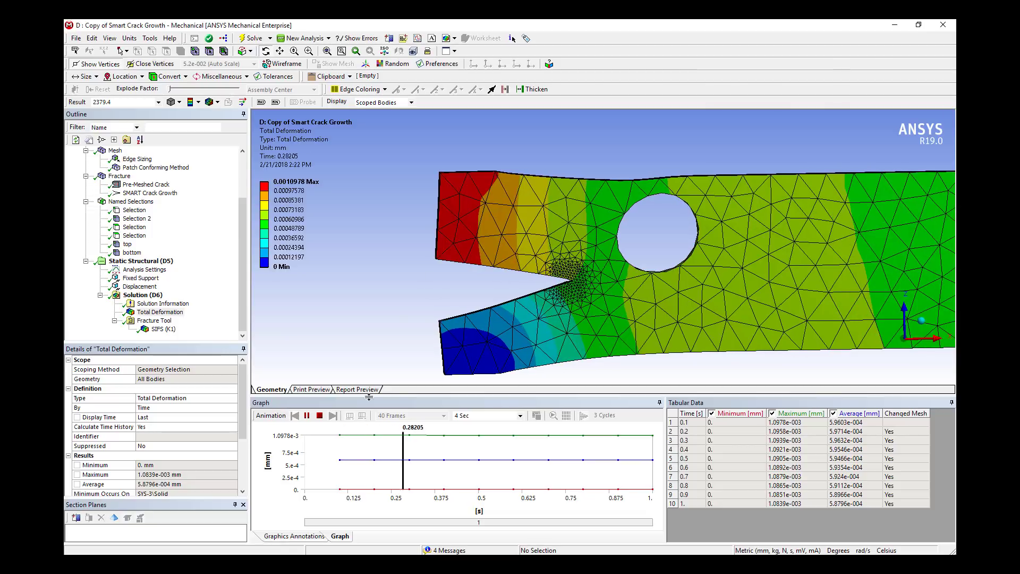
{"action": "left_click", "coordinate": [314, 363]}
{"action": "left_click", "coordinate": [157, 101]}
{"action": "left_click", "coordinate": [127, 119]}
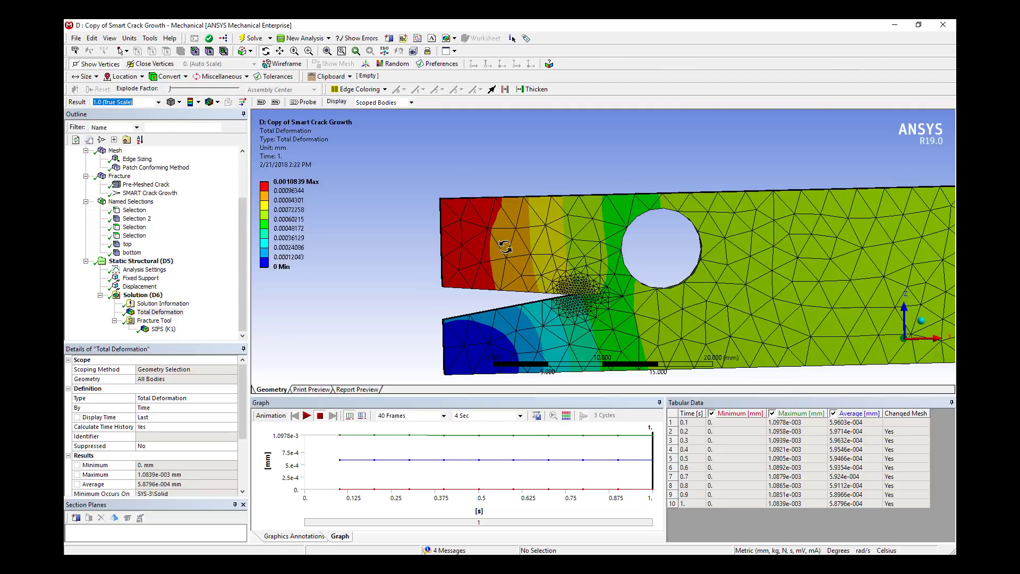
Zoom and rotate to the crack tip, animate it, then restore 2.4e+003 Auto Scale.
{"action": "right_click_drag", "start_coordinate": [478, 247], "coordinate": [634, 317]}
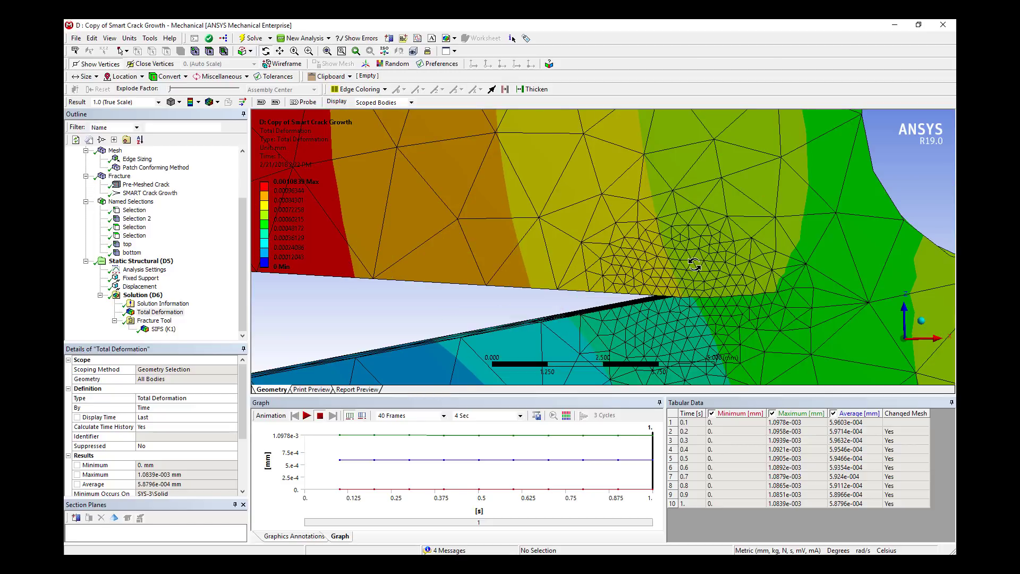
{"action": "left_click_drag", "start_coordinate": [755, 297], "coordinate": [396, 371]}
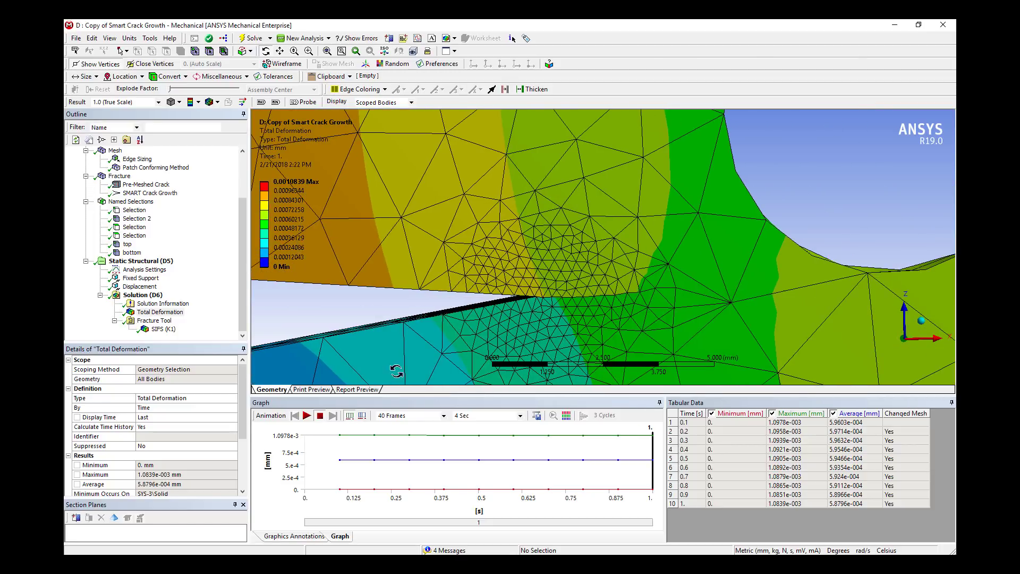
{"action": "left_click", "coordinate": [307, 417]}
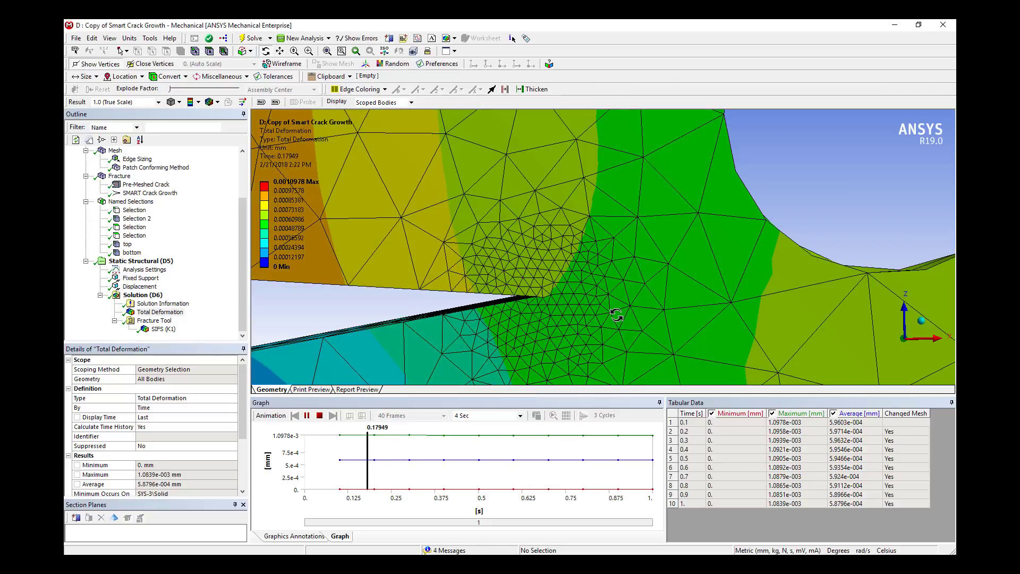
{"action": "right_click_drag", "start_coordinate": [509, 275], "coordinate": [648, 316]}
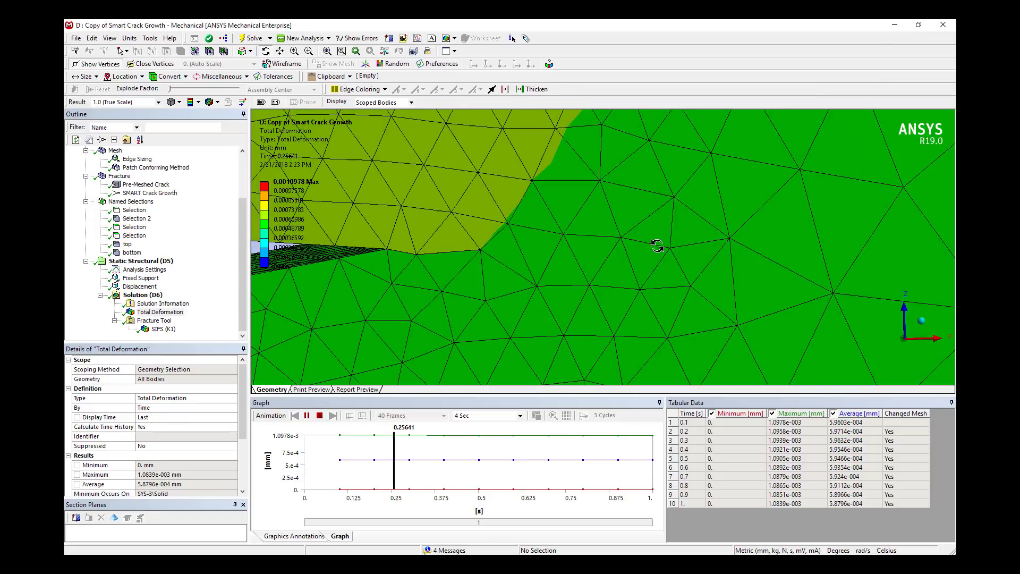
{"action": "middle_click_drag", "start_coordinate": [660, 244], "coordinate": [567, 290], "text": "shift"}
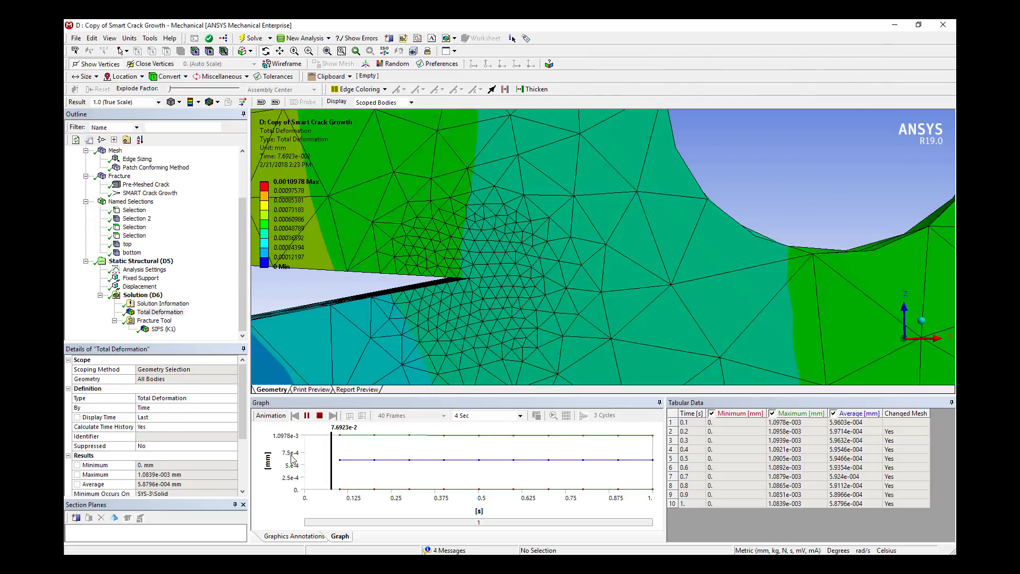
{"action": "left_click", "coordinate": [159, 102]}
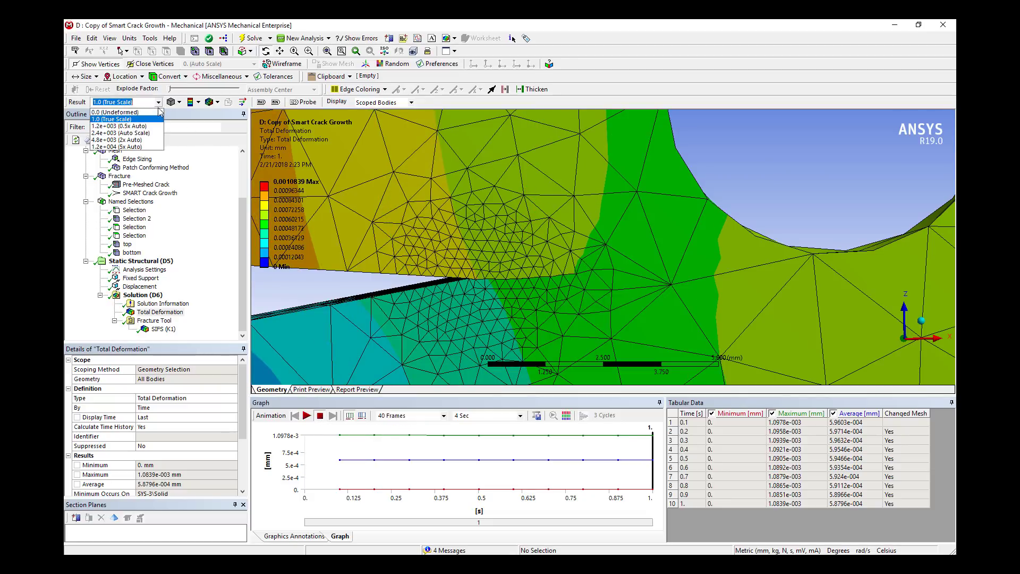
{"action": "left_click", "coordinate": [153, 133]}
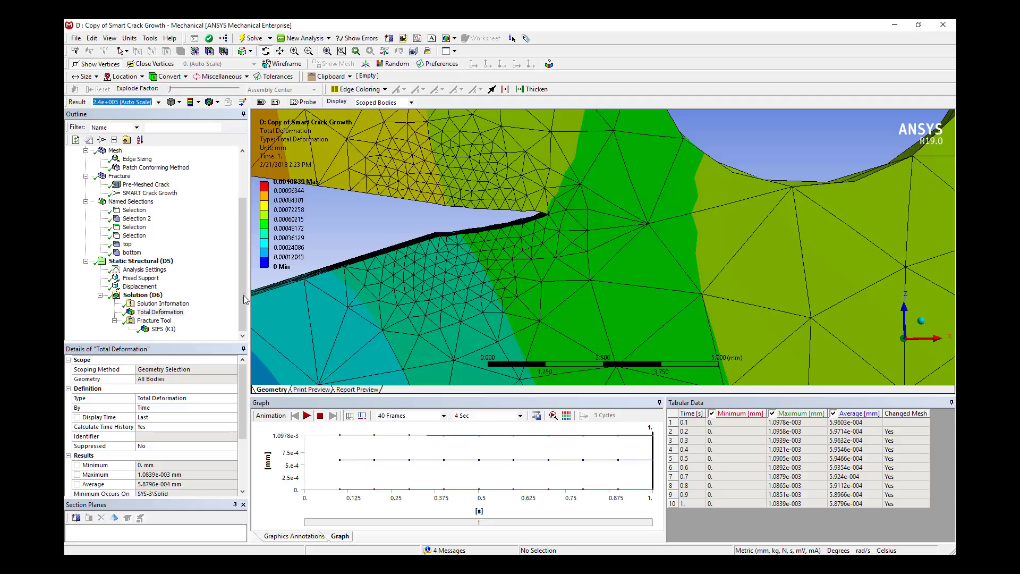
Add a Total Number of Cycles probe under the Fracture Tool and evaluate it.
{"action": "right_click", "coordinate": [151, 320]}
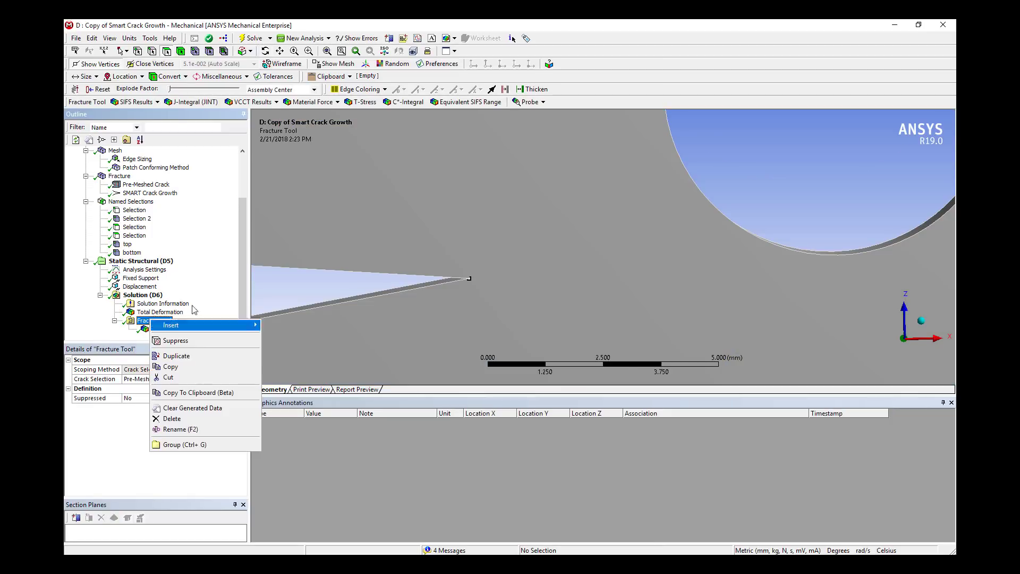
{"action": "left_click", "coordinate": [537, 104]}
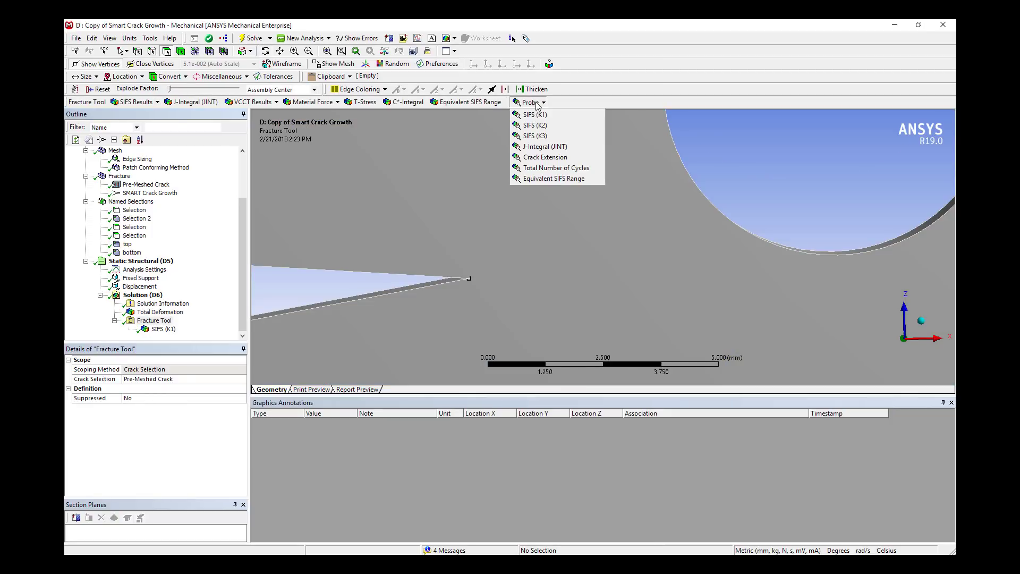
{"action": "left_click", "coordinate": [558, 168]}
{"action": "right_click", "coordinate": [208, 329]}
{"action": "left_click", "coordinate": [239, 352]}
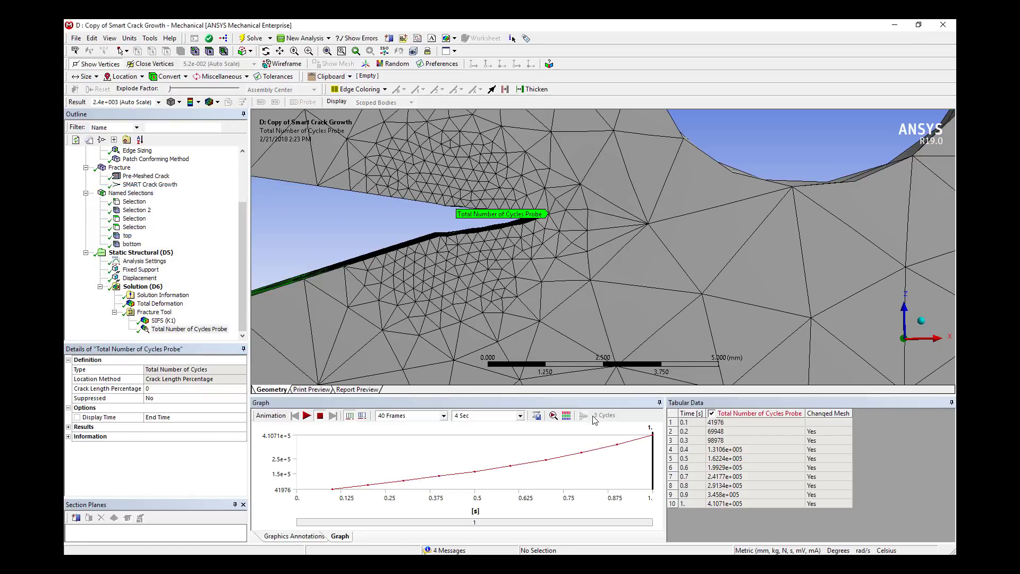
{"action": "left_click_drag", "start_coordinate": [597, 395], "coordinate": [596, 344]}
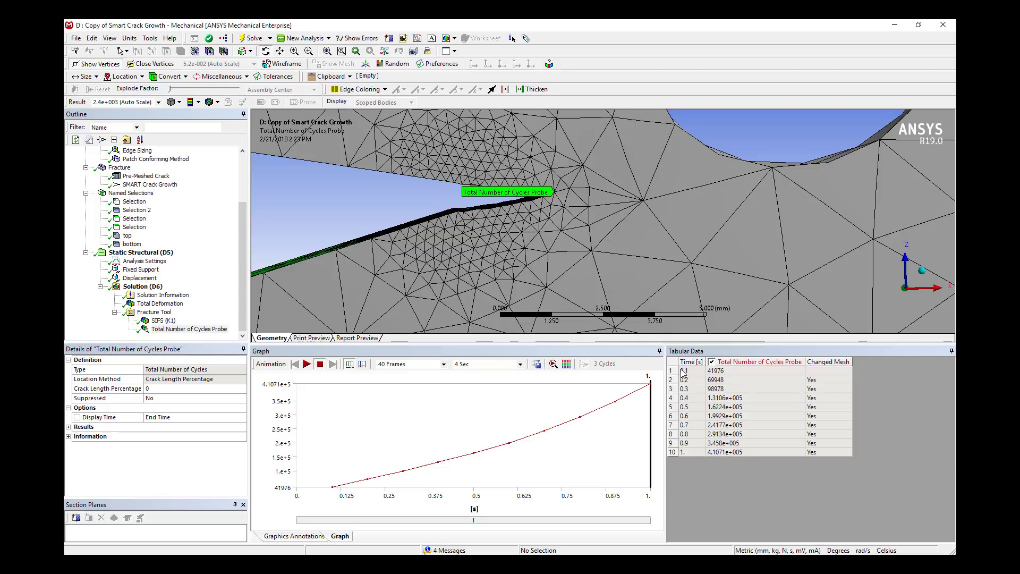
Retrieve the cycle-count results at times 0.1, 0.2, 0.3 and 0.4 s.
{"action": "left_click", "coordinate": [715, 372]}
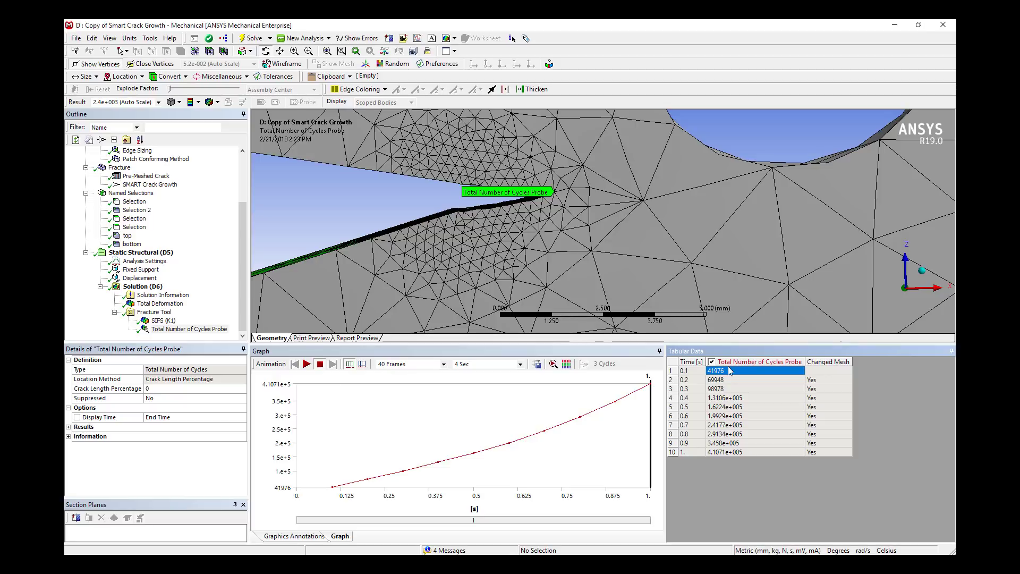
{"action": "right_click", "coordinate": [730, 371]}
{"action": "left_click", "coordinate": [754, 385]}
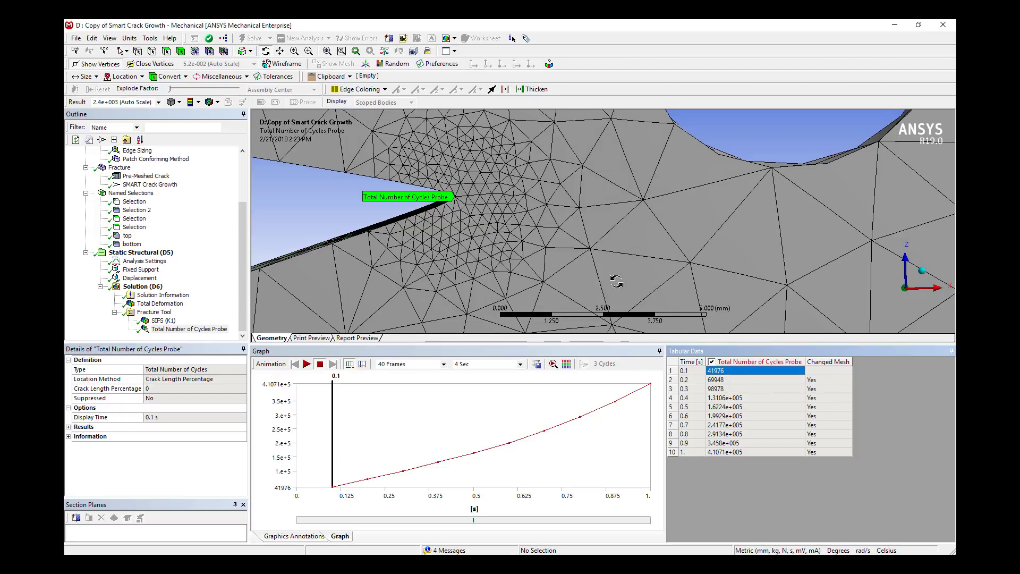
{"action": "right_click_drag", "start_coordinate": [402, 172], "coordinate": [497, 210]}
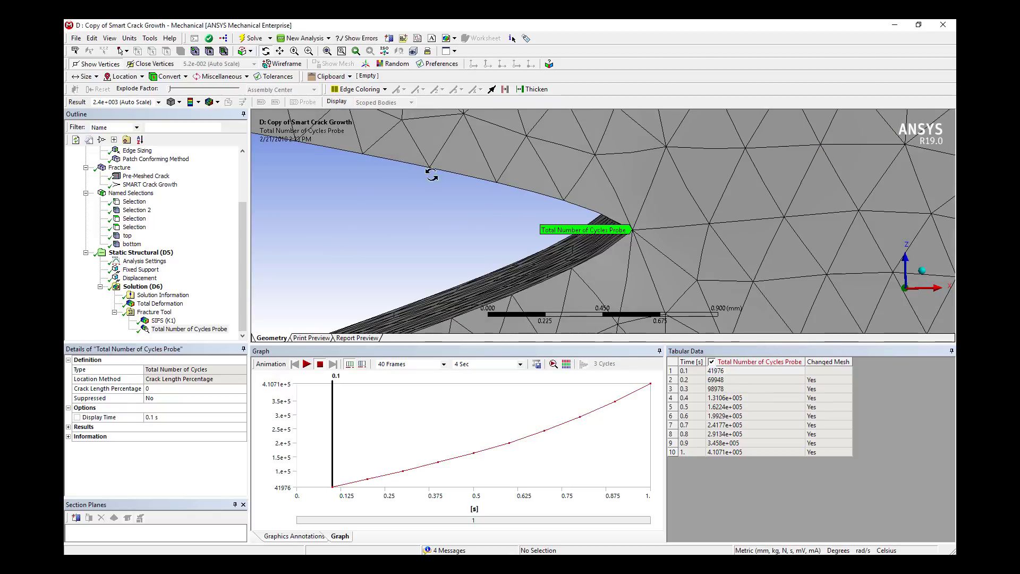
{"action": "right_click", "coordinate": [724, 381]}
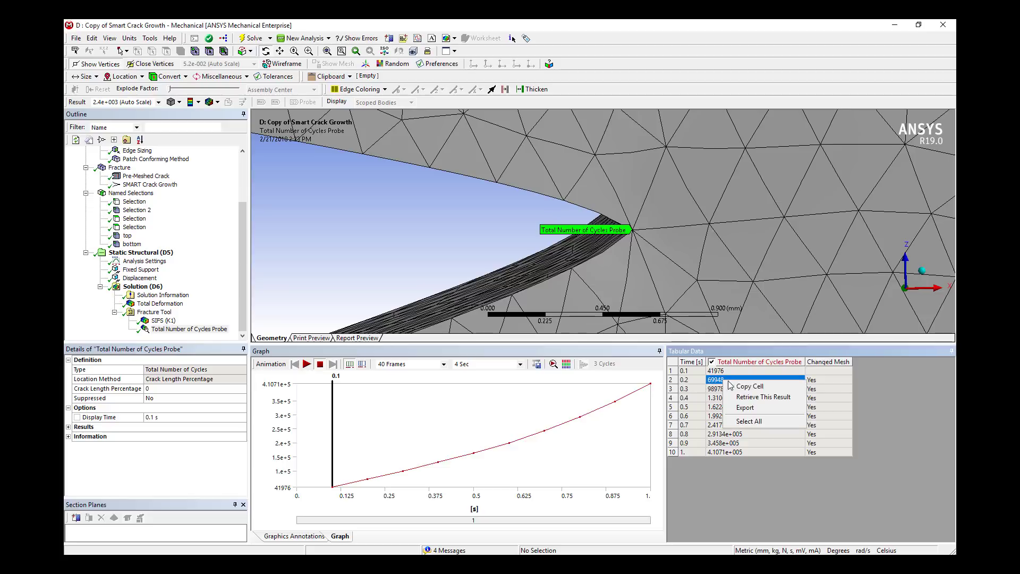
{"action": "left_click", "coordinate": [752, 394]}
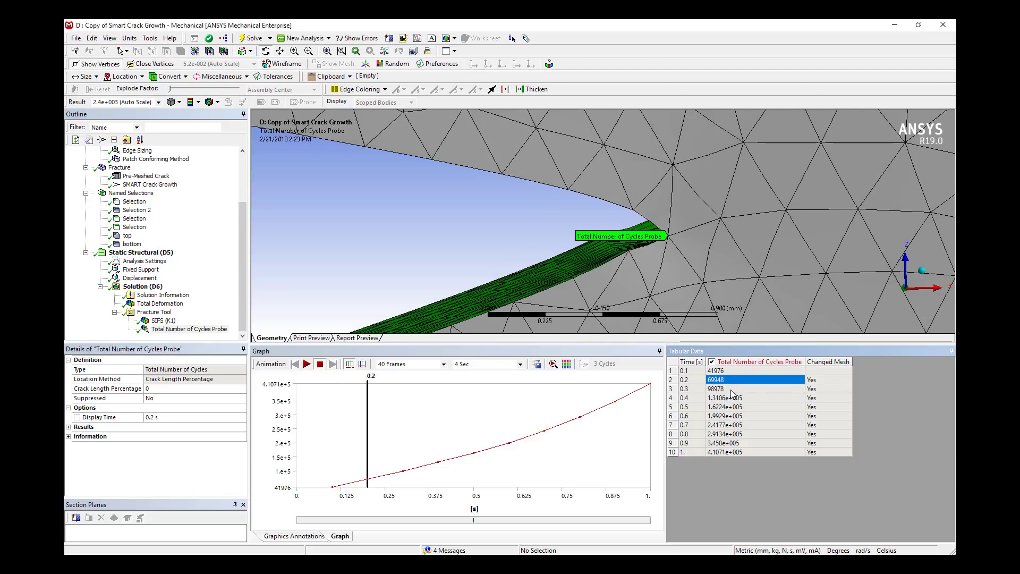
{"action": "right_click", "coordinate": [732, 390]}
{"action": "left_click", "coordinate": [751, 404]}
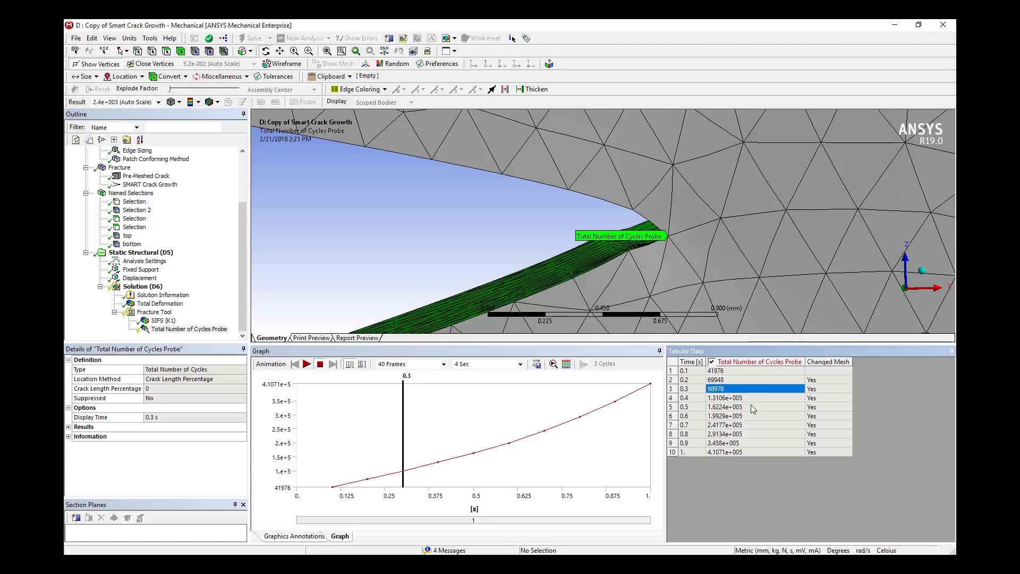
{"action": "right_click", "coordinate": [745, 398]}
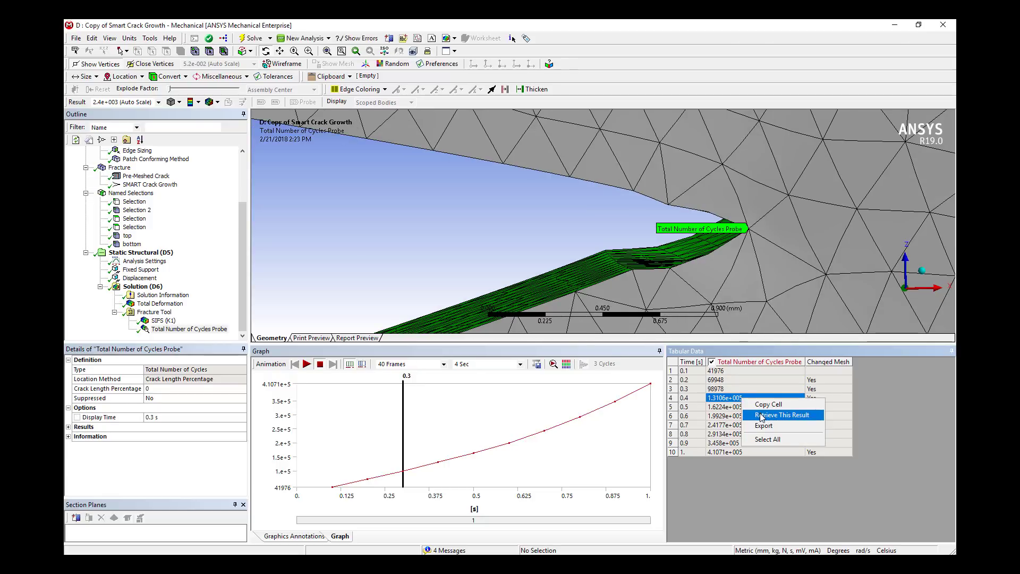
{"action": "left_click", "coordinate": [761, 413]}
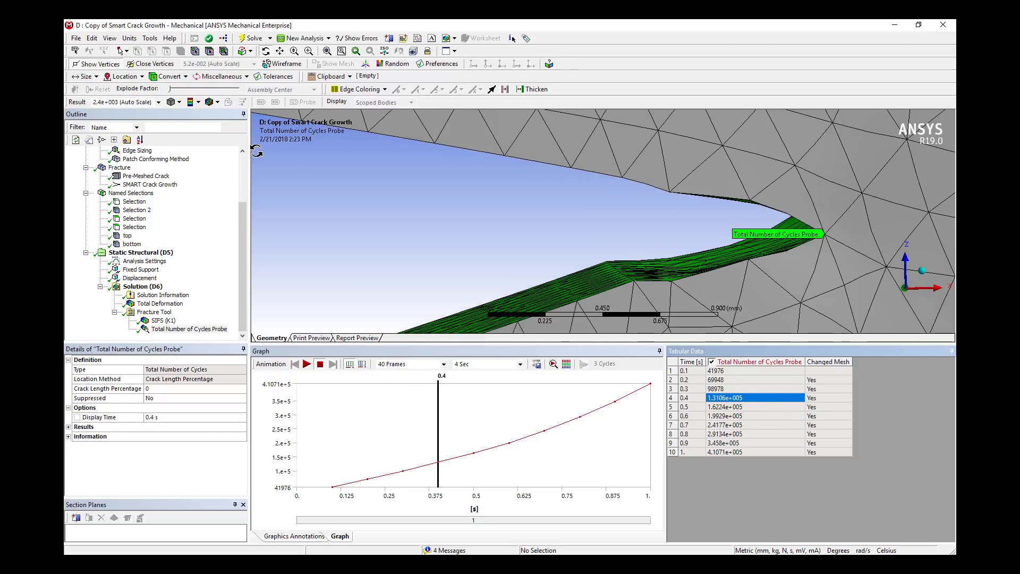
{"action": "left_click", "coordinate": [154, 312]}
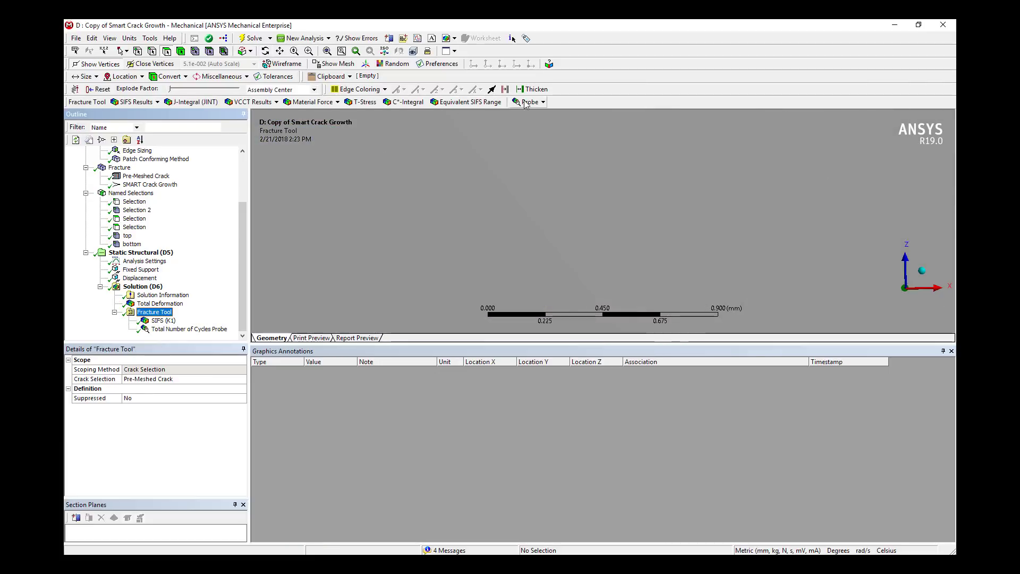
Add a Crack Extension probe under the Fracture Tool and evaluate all its results.
{"action": "left_click", "coordinate": [527, 102]}
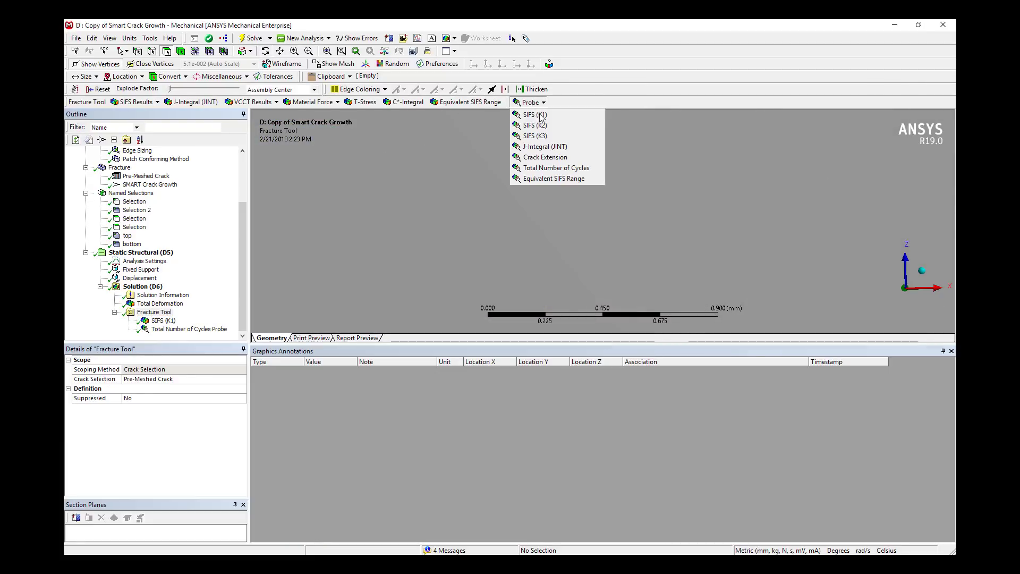
{"action": "left_click", "coordinate": [568, 158]}
{"action": "right_click", "coordinate": [182, 329]}
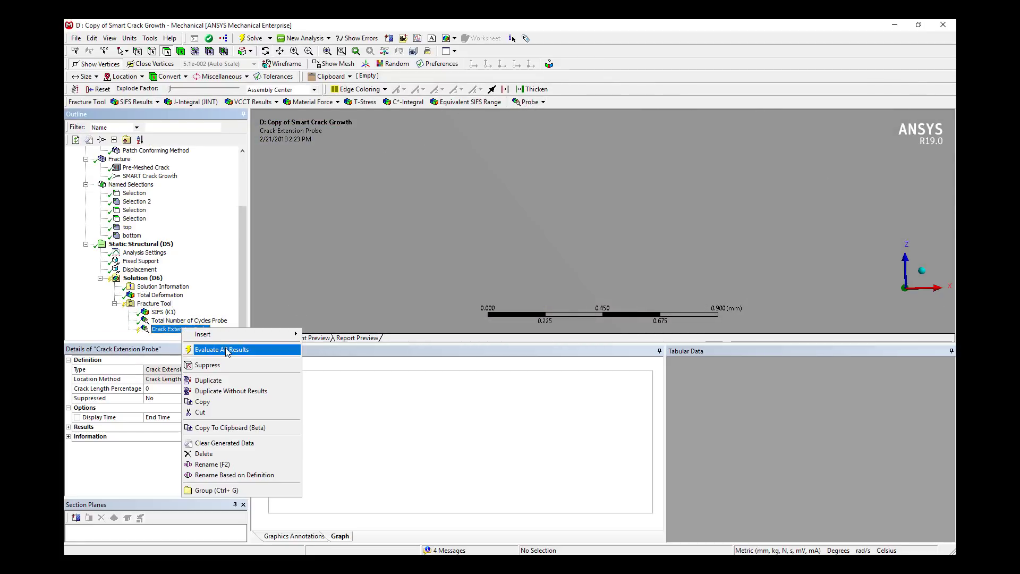
{"action": "left_click", "coordinate": [228, 351]}
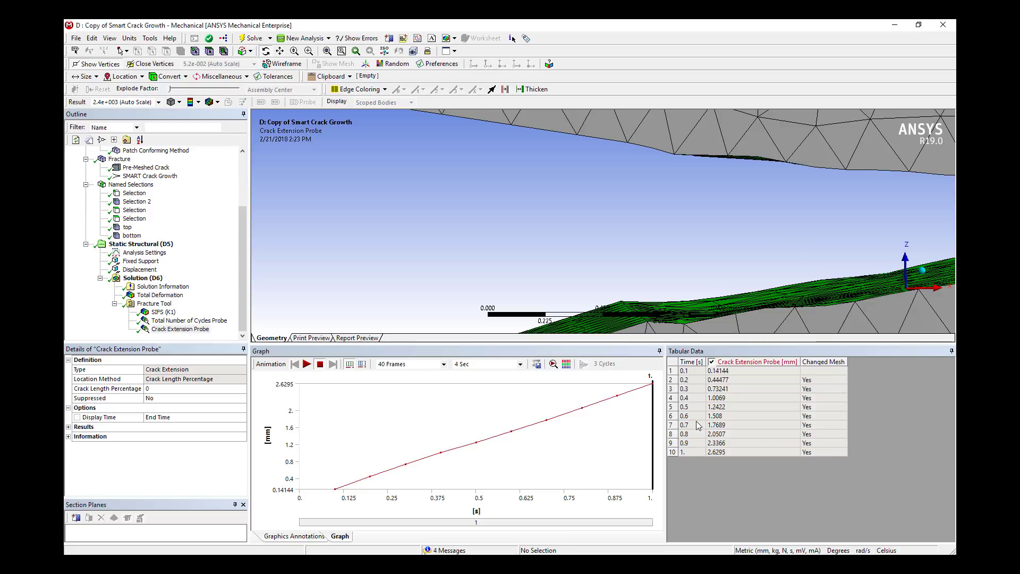
Zoom out and centre the whole notched plate, enlarging the geometry view over the graph.
{"action": "scroll", "coordinate": [763, 257], "scroll_direction": "down", "scroll_amount": 5}
{"action": "scroll", "coordinate": [762, 258], "scroll_direction": "down", "scroll_amount": 8}
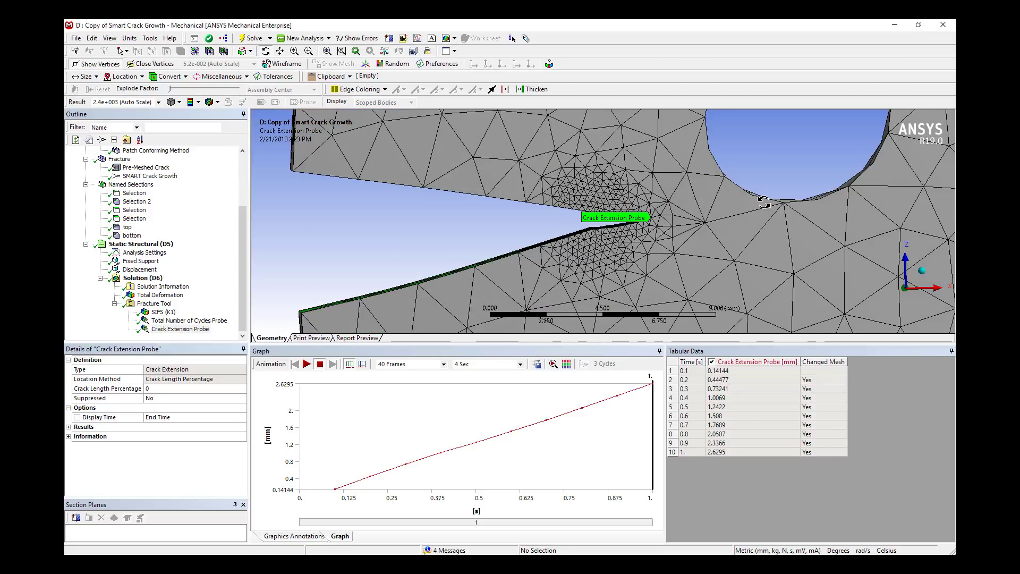
{"action": "middle_click_drag", "start_coordinate": [710, 247], "coordinate": [633, 239], "text": "ctrl"}
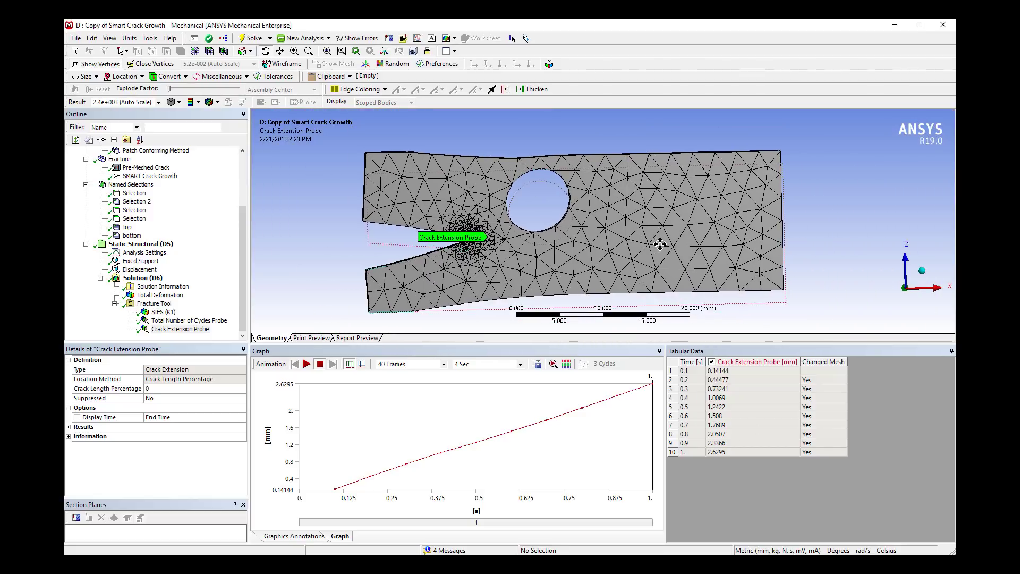
{"action": "left_click_drag", "start_coordinate": [649, 345], "coordinate": [626, 414]}
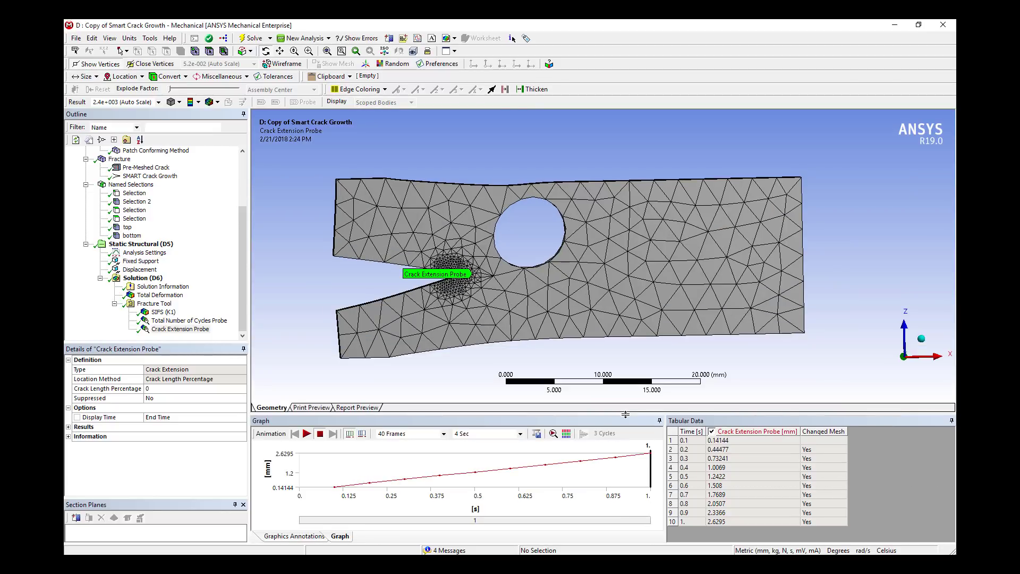